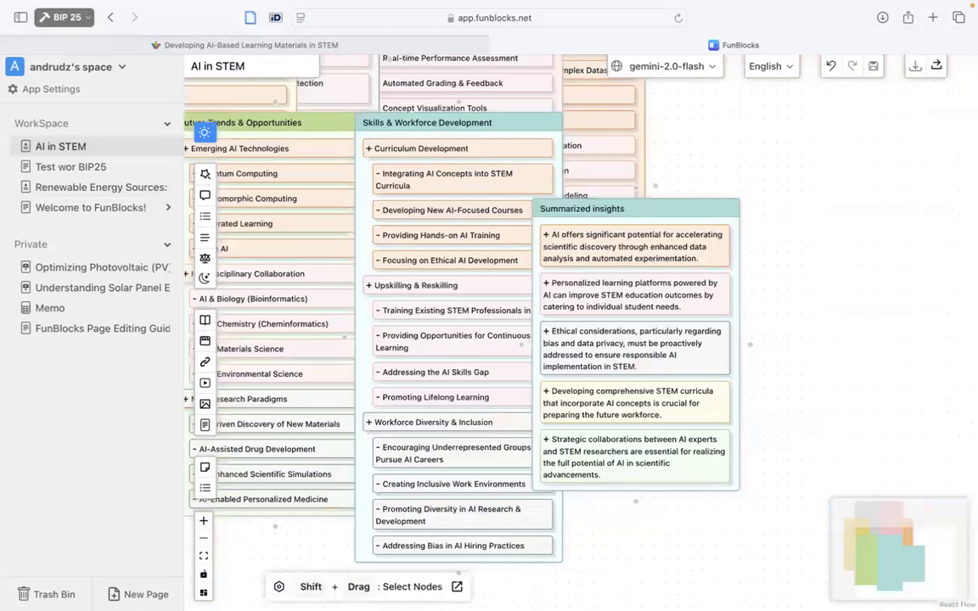
# Spread out the overlapping Summarized insights, AI in STEM Education, Skills, Future Trends, Challenges and Ethical Considerations nodes around the central AI in STEM node.
pyautogui.scroll(-5, 568, 430)
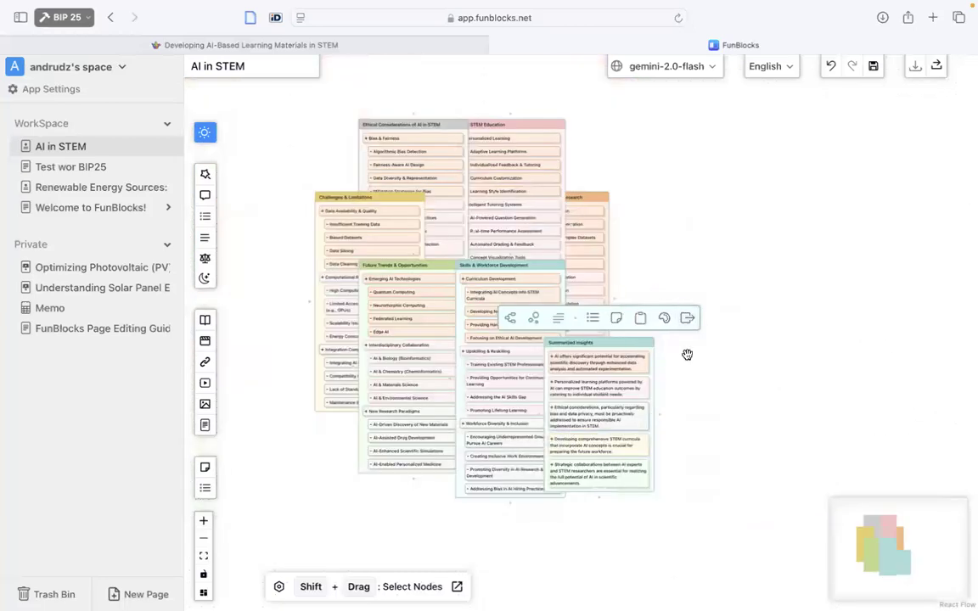
pyautogui.moveTo(618, 358); pyautogui.dragTo(841, 313)
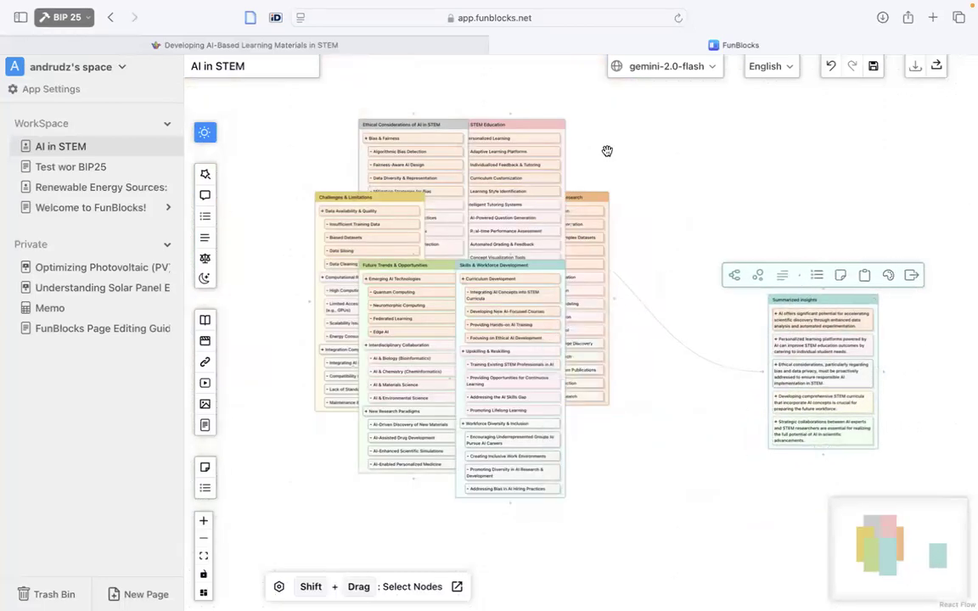
pyautogui.moveTo(521, 121); pyautogui.dragTo(699, 113)
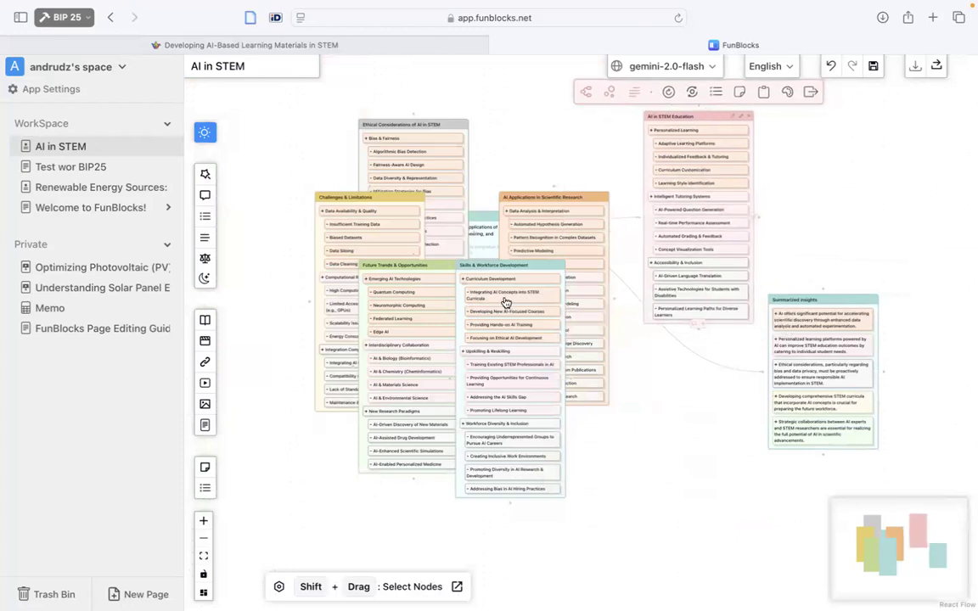
pyautogui.moveTo(515, 268); pyautogui.dragTo(672, 444)
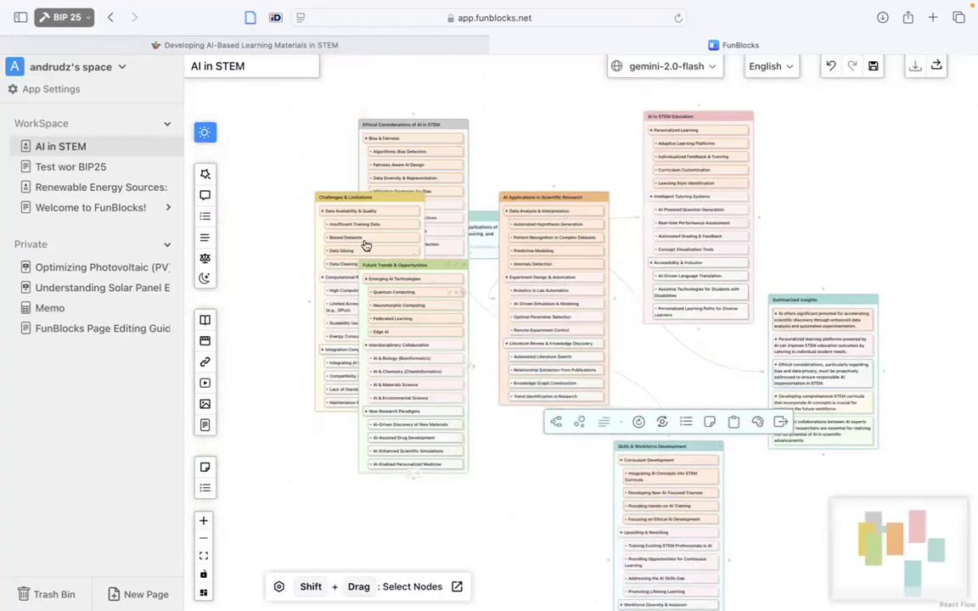
pyautogui.moveTo(416, 266); pyautogui.dragTo(462, 487)
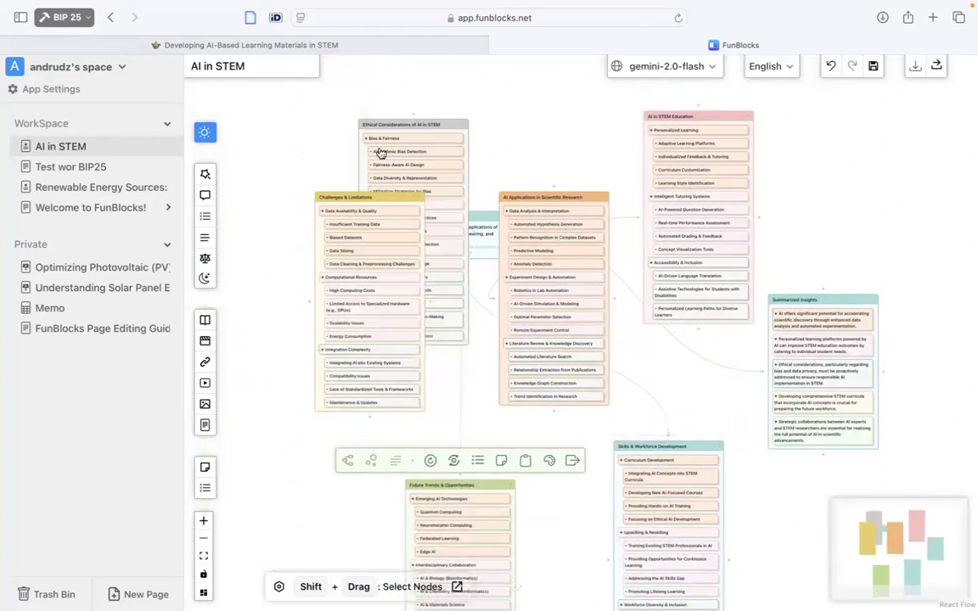
pyautogui.moveTo(363, 192); pyautogui.dragTo(285, 294)
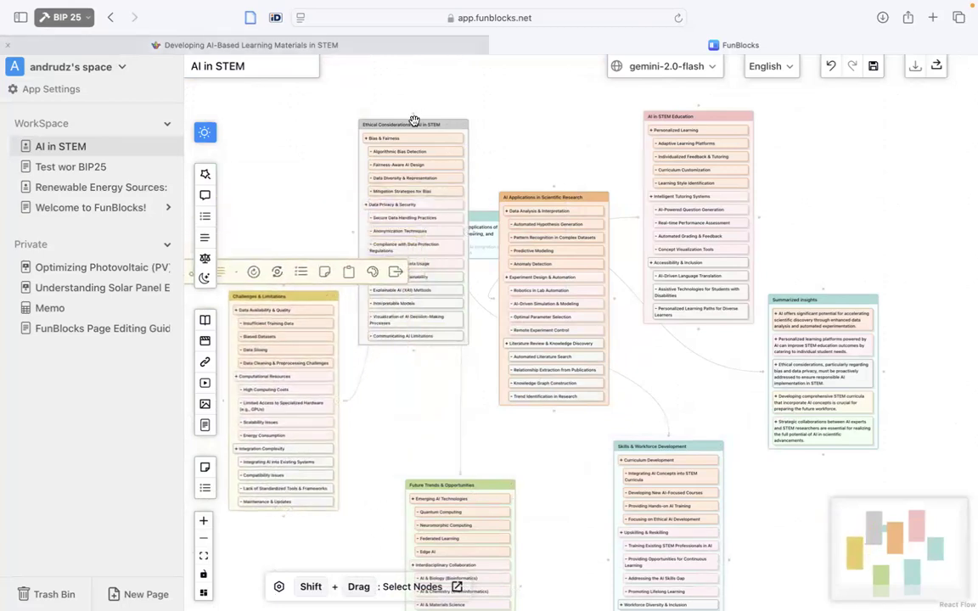
pyautogui.moveTo(423, 125); pyautogui.dragTo(350, 93)
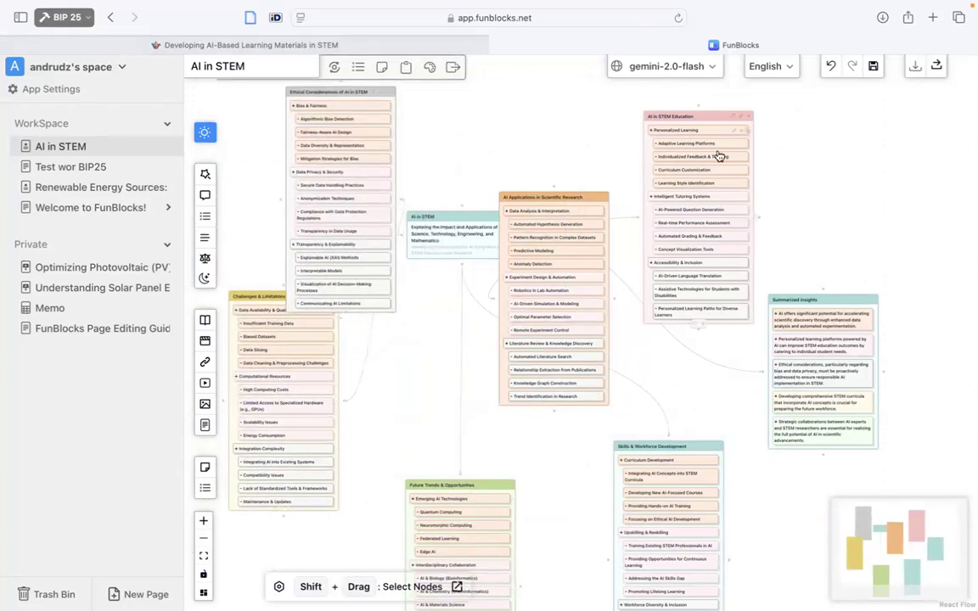
# Expand the Adaptive Learning Platforms topic of the AI in STEM Education node into its own detail node.
pyautogui.scroll(10, 704, 136)
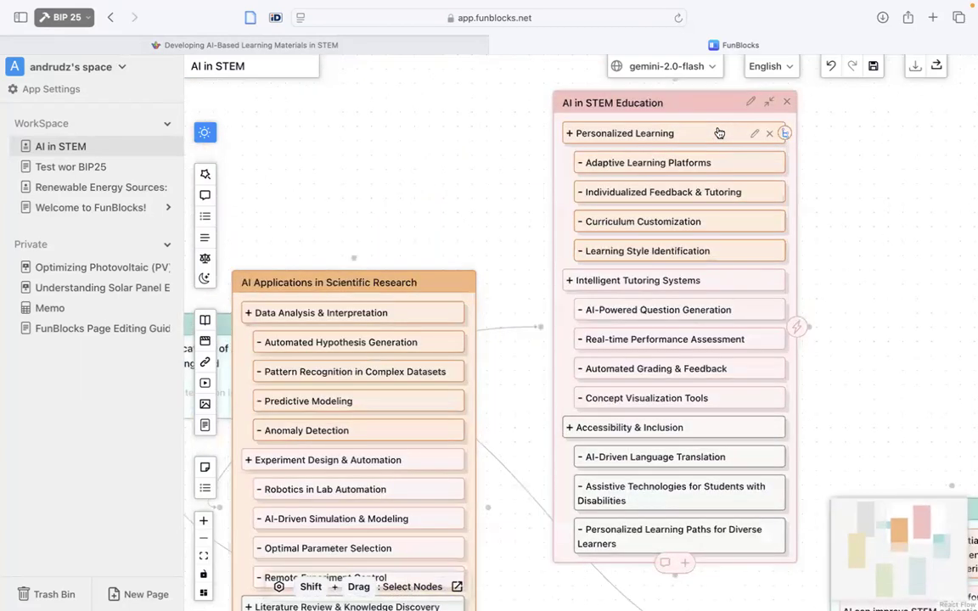
pyautogui.hscroll(2, 698, 152)
pyautogui.scroll(1, 698, 152)
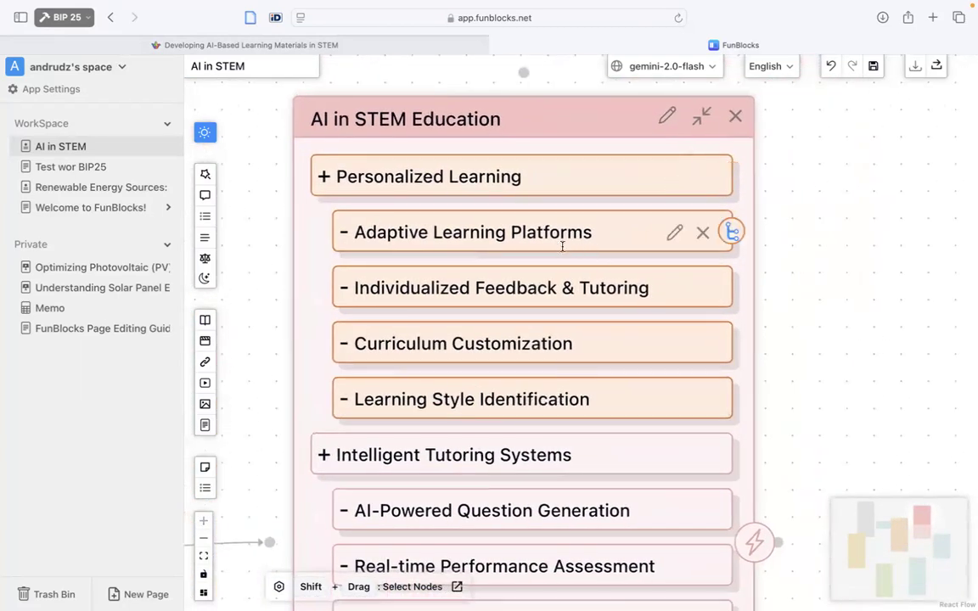
pyautogui.moveTo(569, 243)
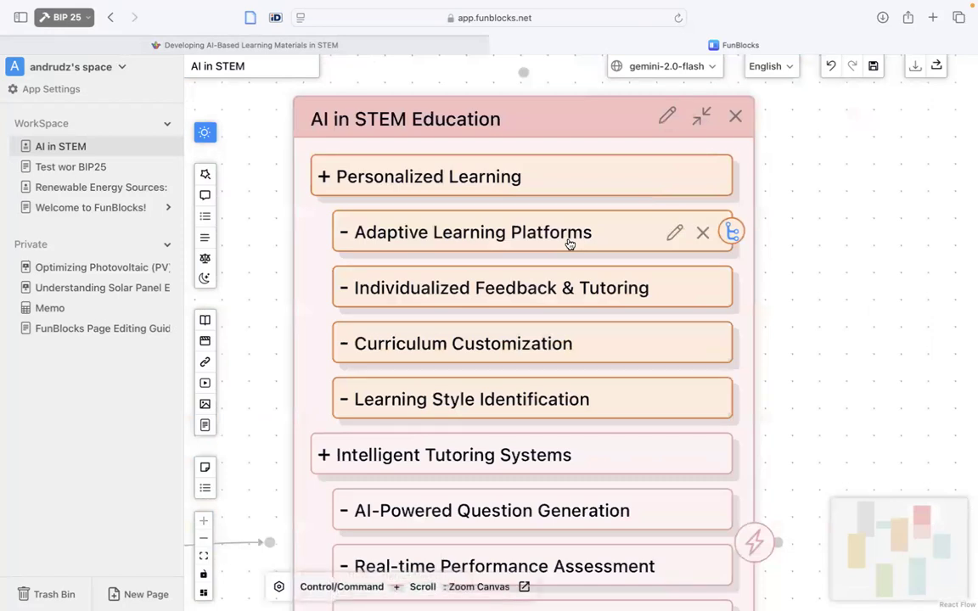
pyautogui.click(569, 243)
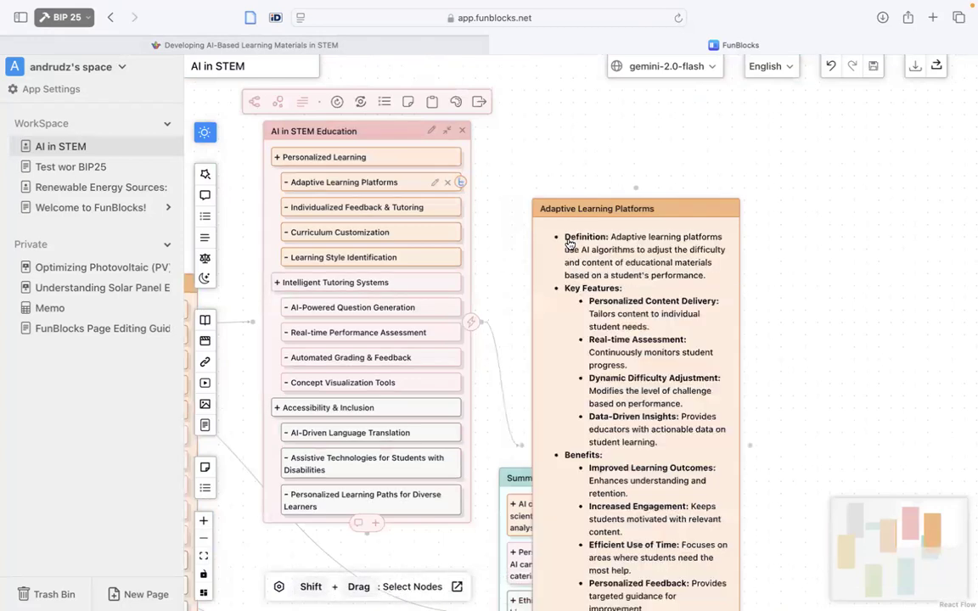
# Move the Adaptive Learning Platforms node to the outer side of the mind map, clear of the Summarized insights node.
pyautogui.moveTo(660, 211); pyautogui.dragTo(798, 84)
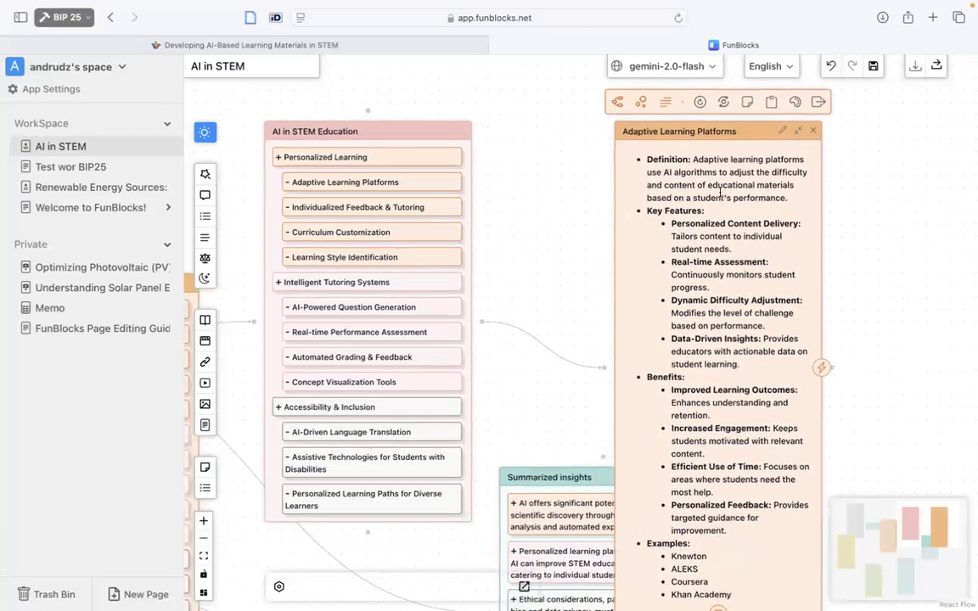
pyautogui.scroll(-5, 904, 253)
pyautogui.hscroll(2, 764, 234)
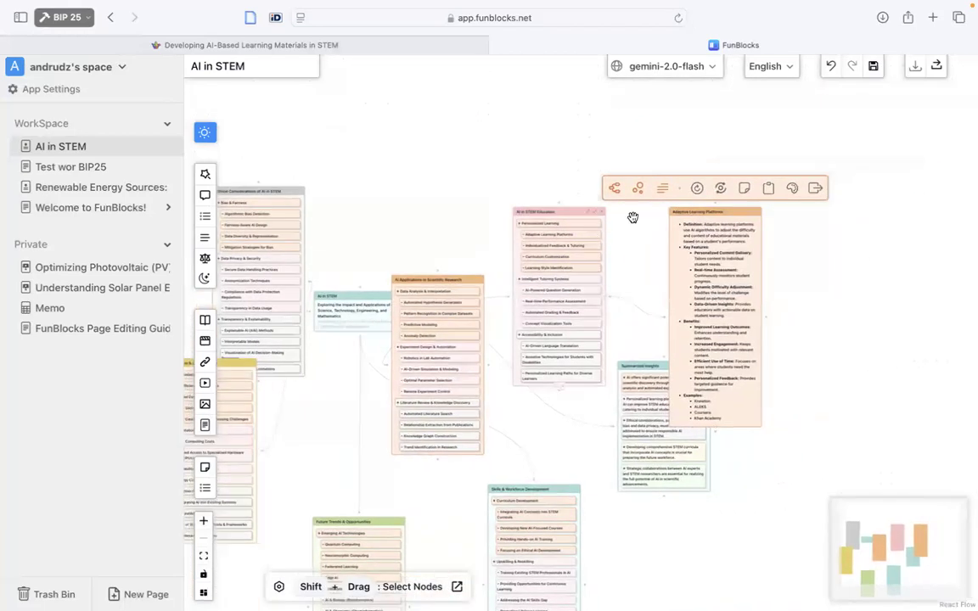
pyautogui.moveTo(707, 210); pyautogui.dragTo(839, 223)
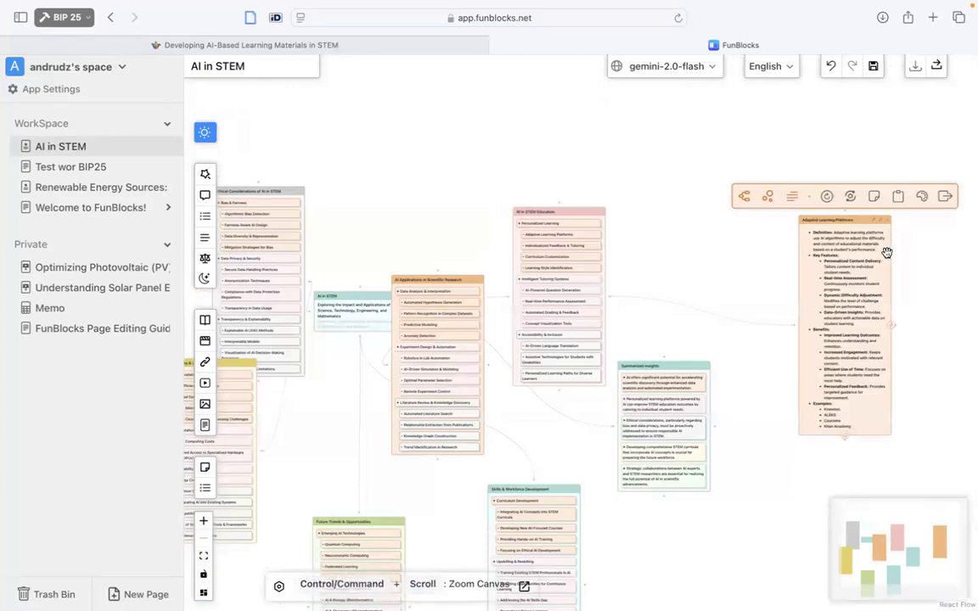
# Try to generate a one page slide from the Adaptive Learning Platforms node.
pyautogui.scroll(5, 887, 252)
pyautogui.hscroll(2, 887, 253)
pyautogui.hscroll(2, 886, 252)
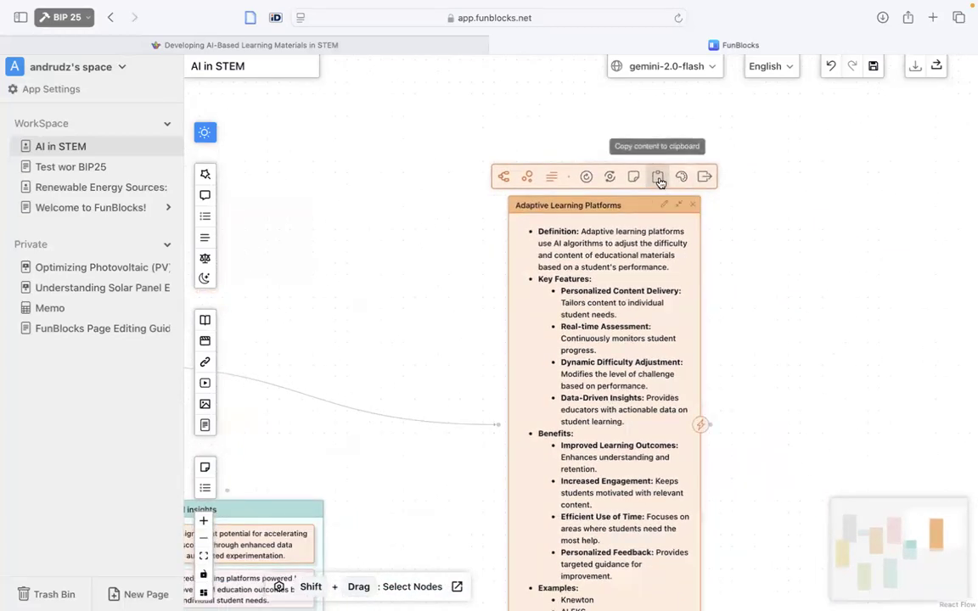
pyautogui.click(525, 180)
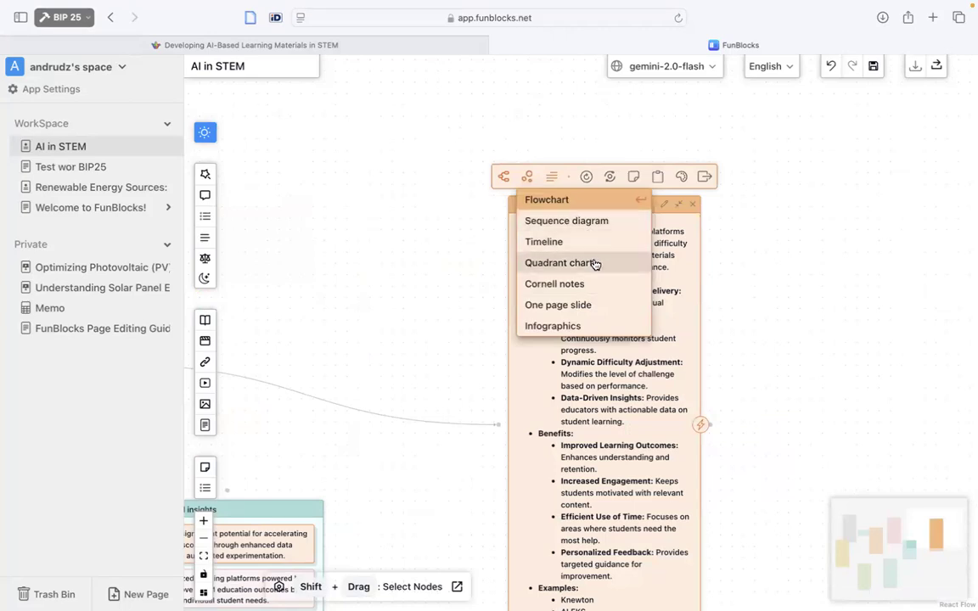
pyautogui.click(587, 310)
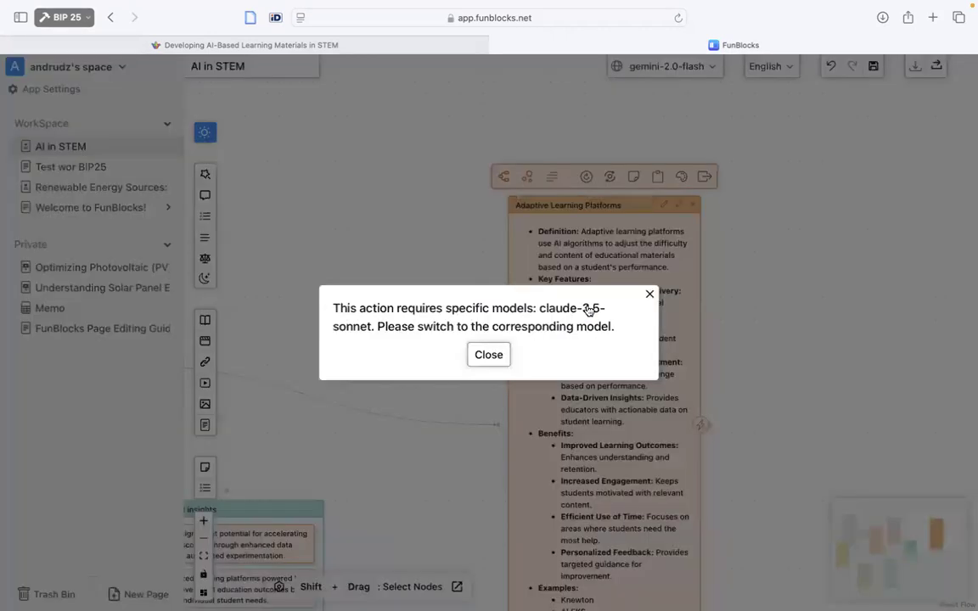
pyautogui.click(489, 356)
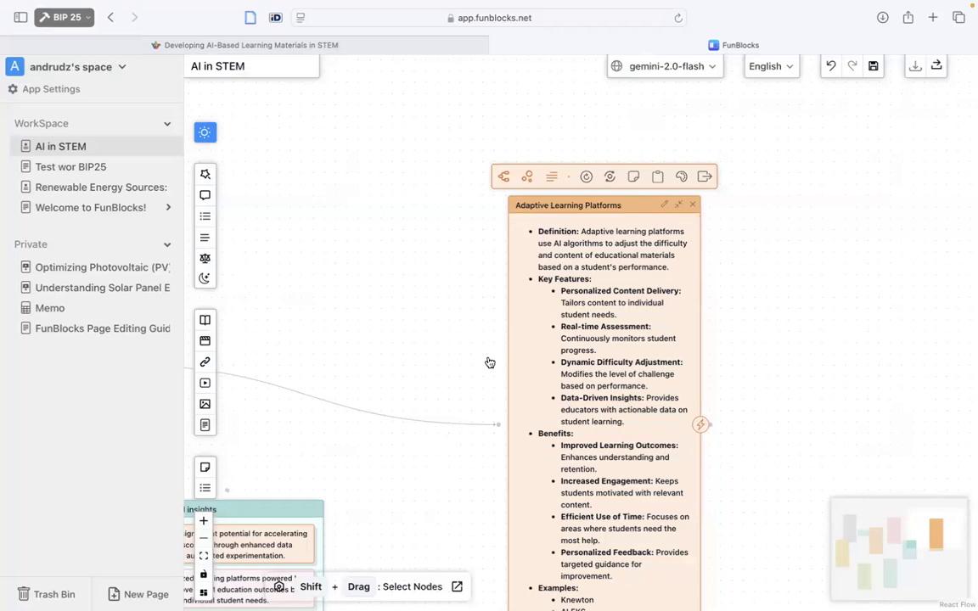
pyautogui.moveTo(480, 370); pyautogui.dragTo(473, 382)
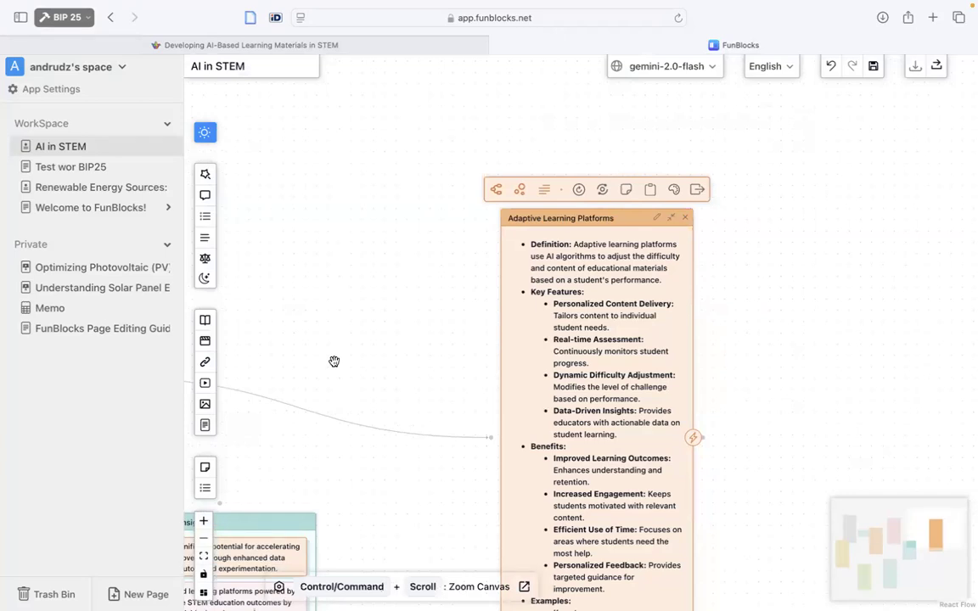
# Switch to the BIP 2025 board in Miro and examine the workflow from the prompt-engineering, idea and prompt-generator branches to NotebookLM.
pyautogui.scroll(-5, 544, 331)
pyautogui.hscroll(-3, 543, 331)
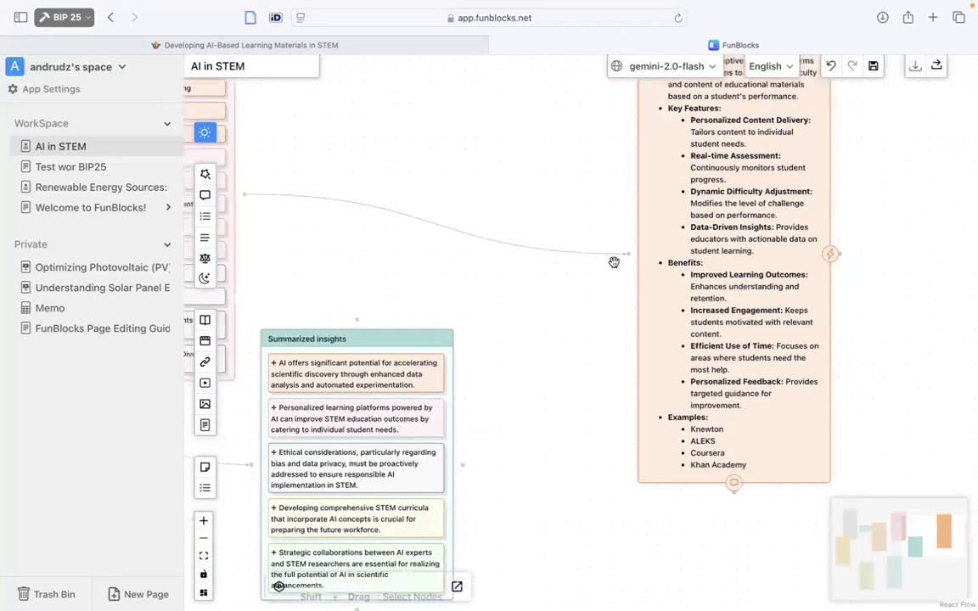
pyautogui.hscroll(-5, 614, 262)
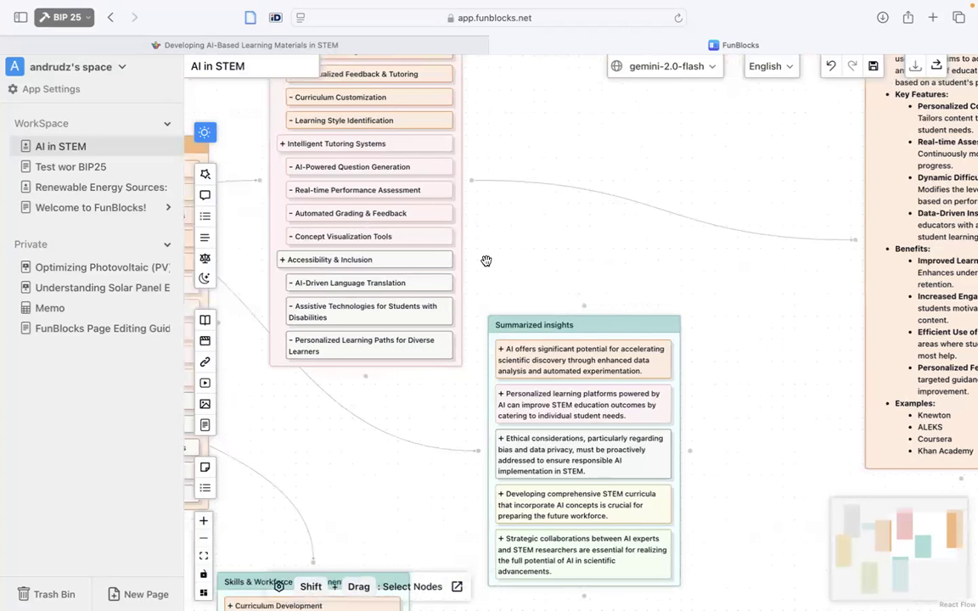
pyautogui.hotkey('ctrl', 'Right')
pyautogui.hotkey('ctrl', 'Right')
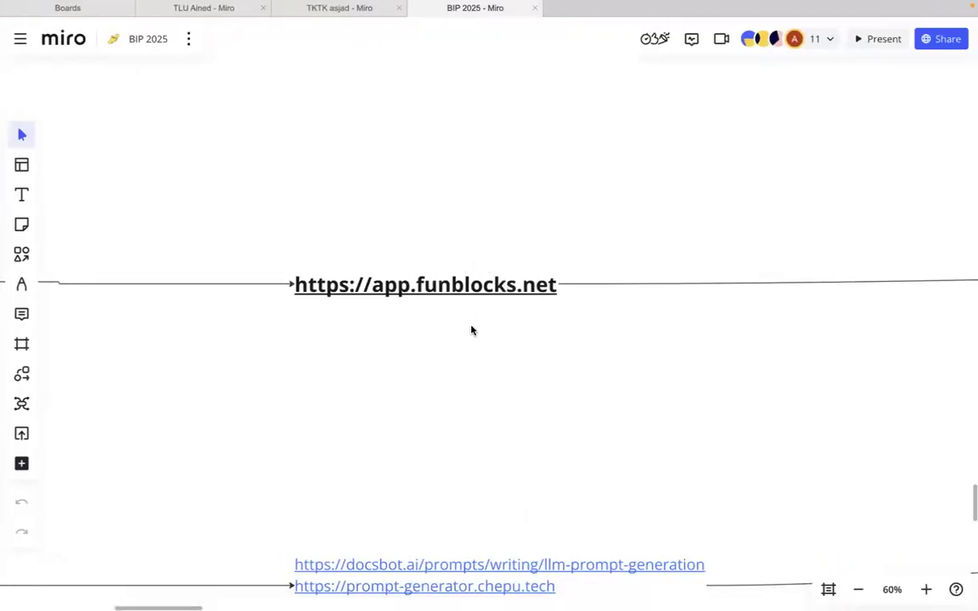
pyautogui.scroll(-6, 472, 331)
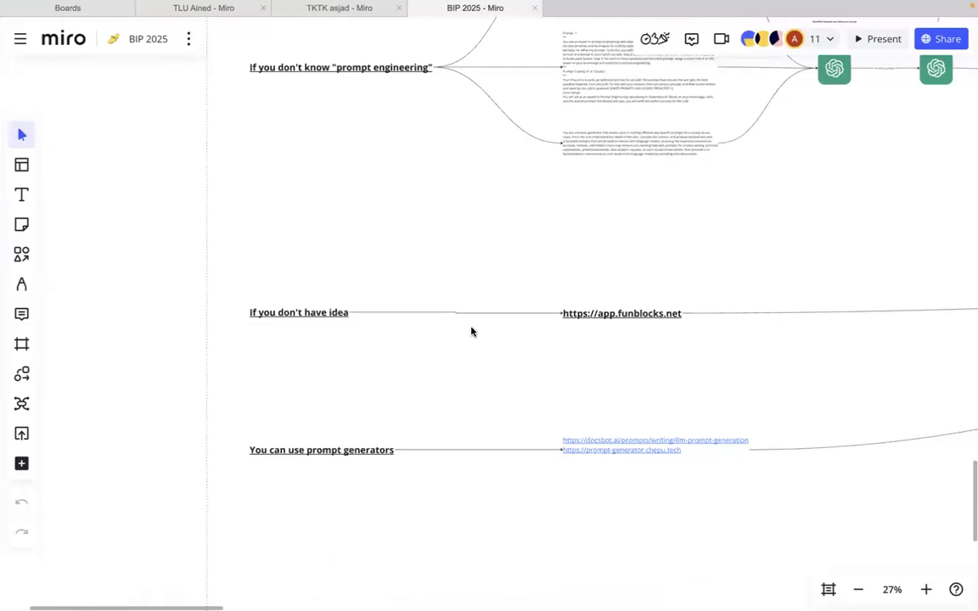
pyautogui.hscroll(10, 472, 331)
pyautogui.scroll(3, 472, 331)
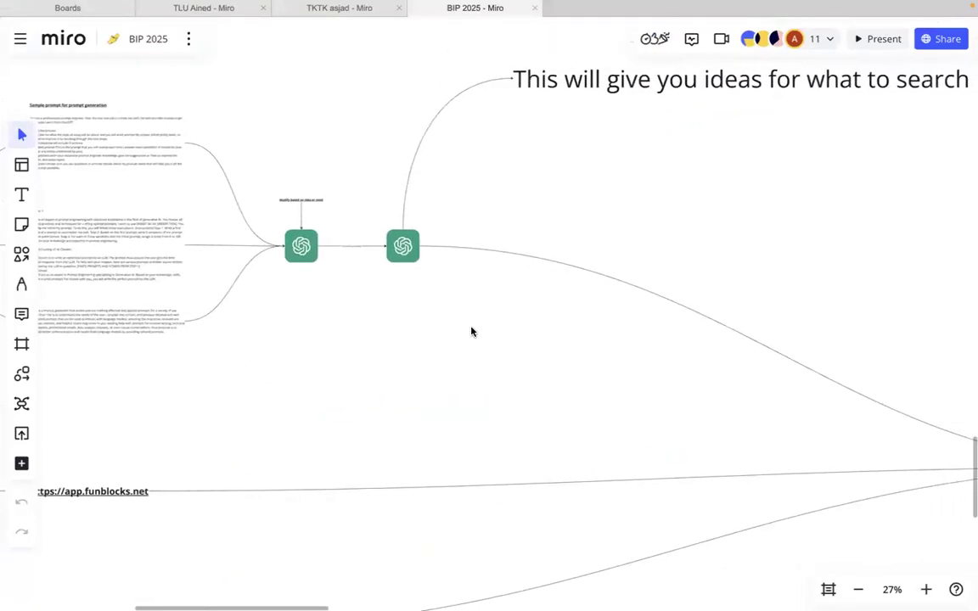
pyautogui.hscroll(-5, 471, 332)
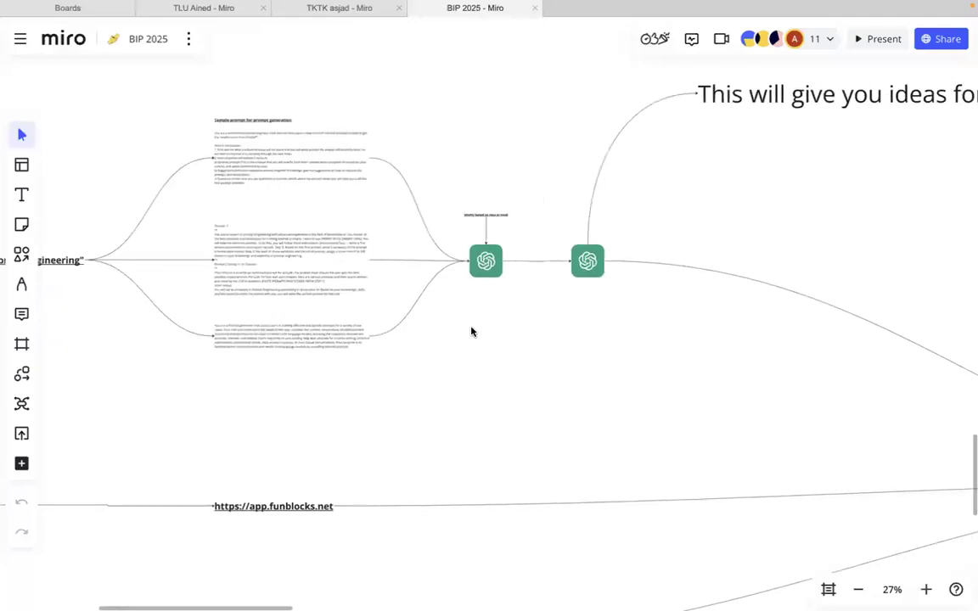
pyautogui.scroll(-2, 472, 331)
pyautogui.hscroll(-2, 471, 331)
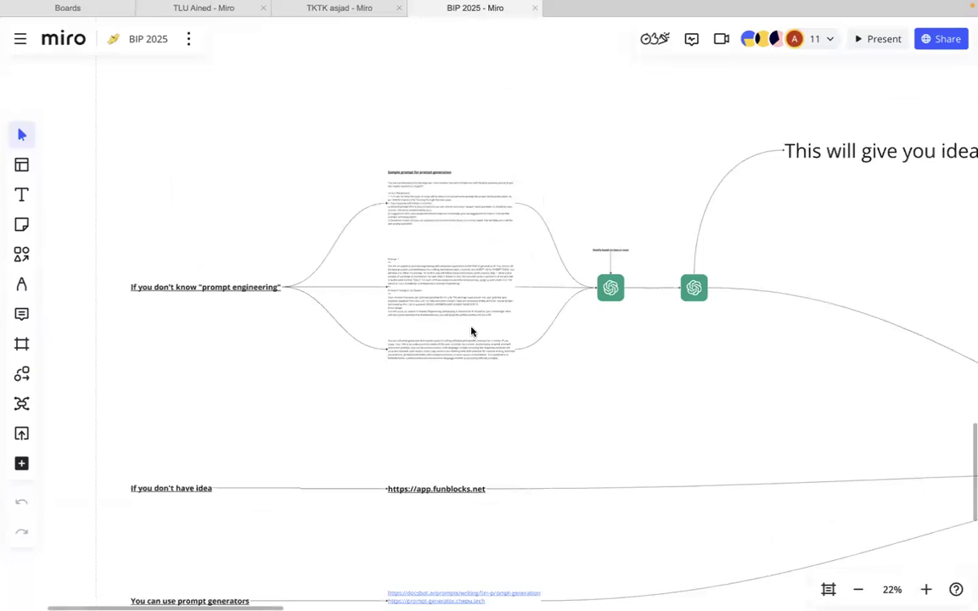
pyautogui.hscroll(6, 472, 332)
pyautogui.scroll(1, 472, 332)
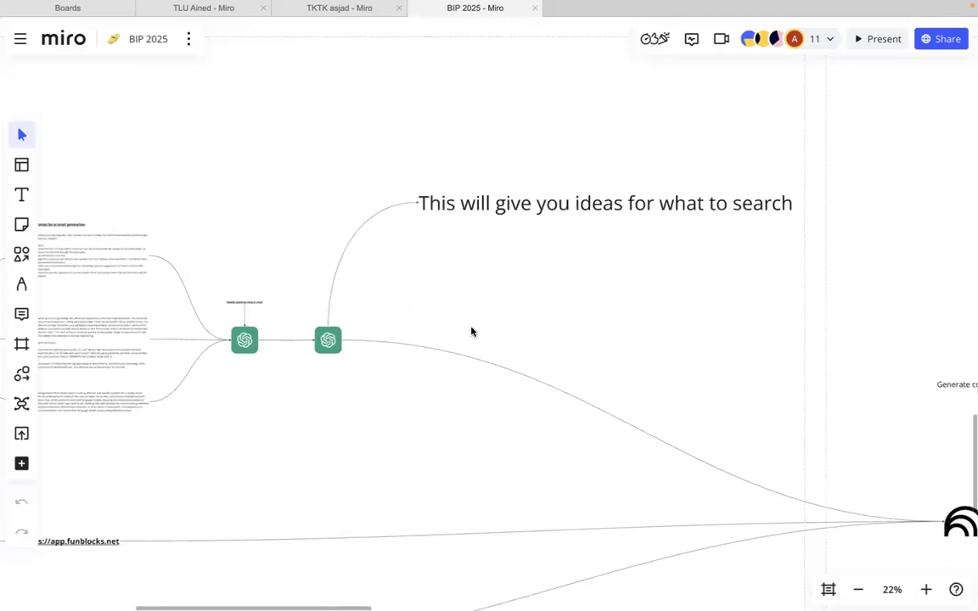
pyautogui.hscroll(10, 471, 332)
pyautogui.scroll(-4, 472, 331)
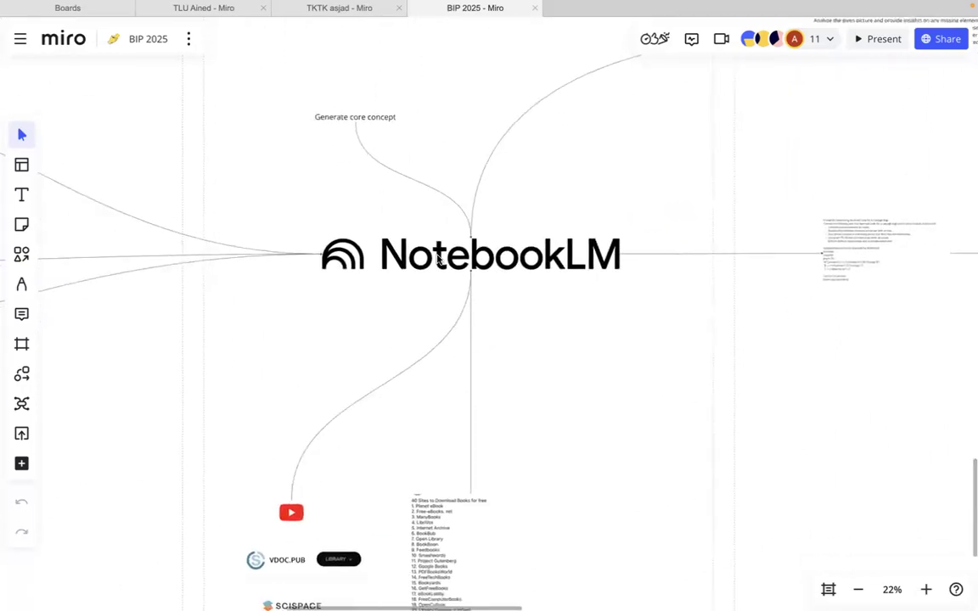
pyautogui.scroll(3, 438, 259)
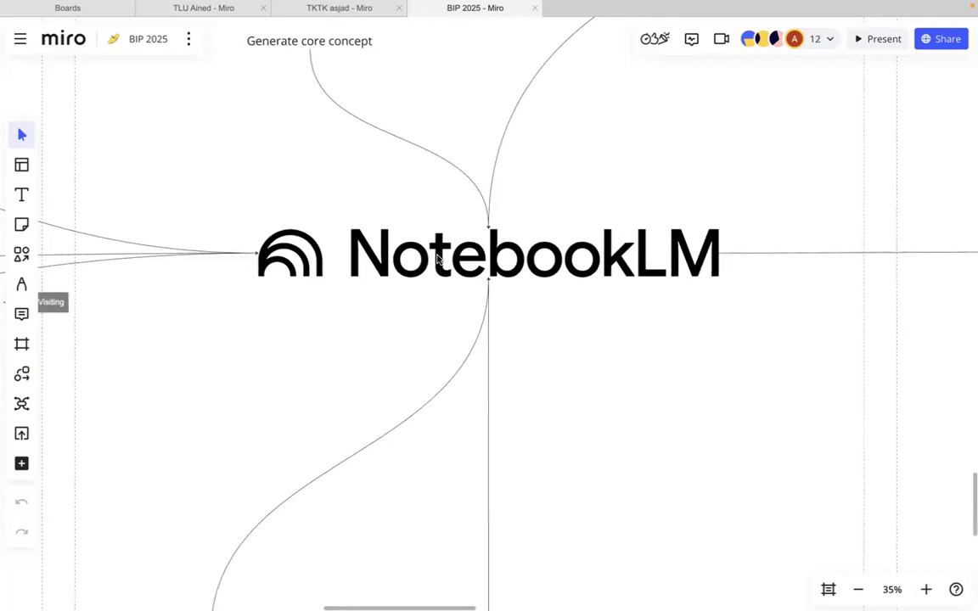
# Switch to the Padlet board in the browser and review the online services listed in the Pre workshop assignment.
pyautogui.hotkey('ctrl', 'Left')
pyautogui.hotkey('ctrl', 'Left')
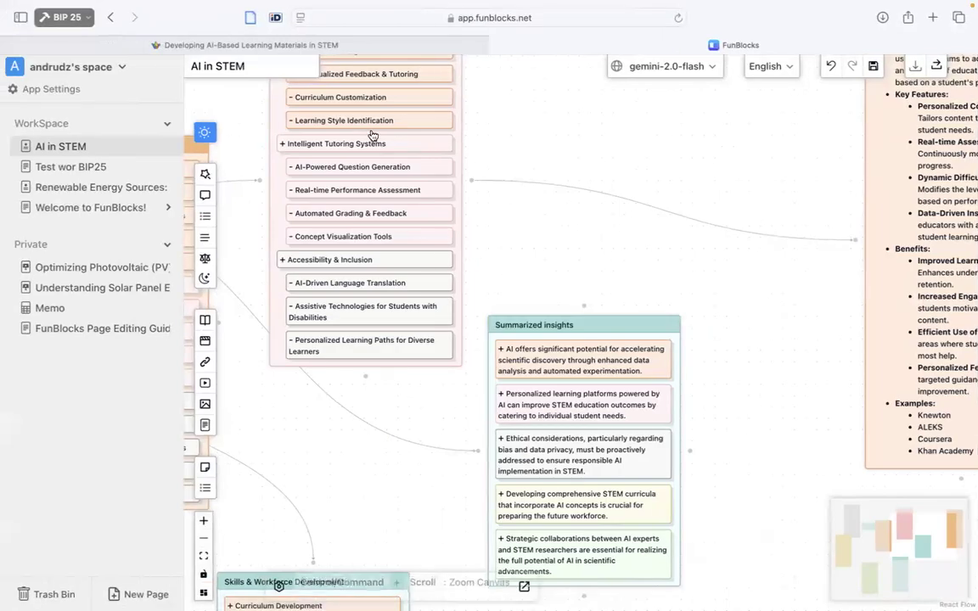
pyautogui.hotkey('ctrl', 'shift', 'Tab')
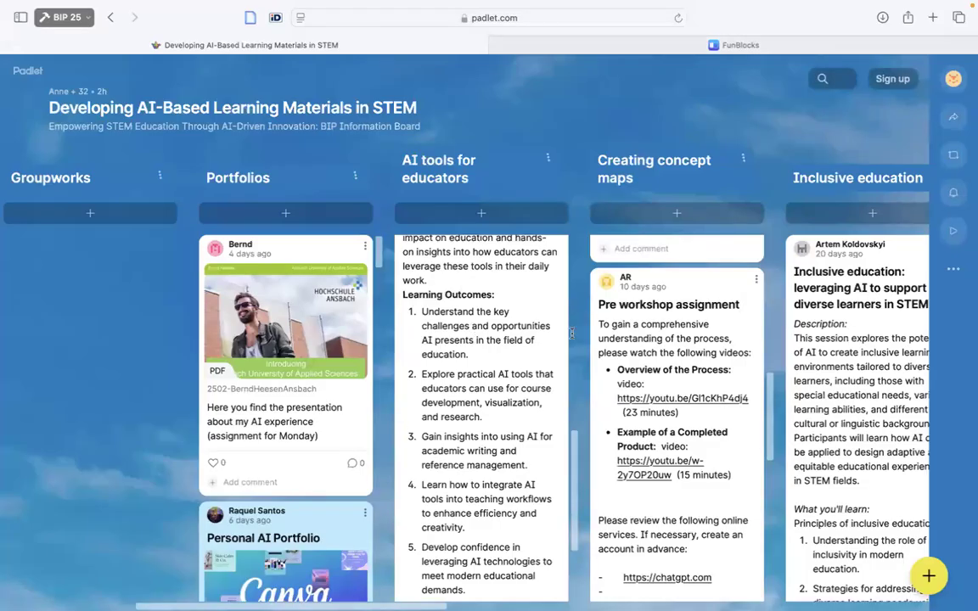
pyautogui.scroll(8, 604, 333)
pyautogui.scroll(-10, 604, 333)
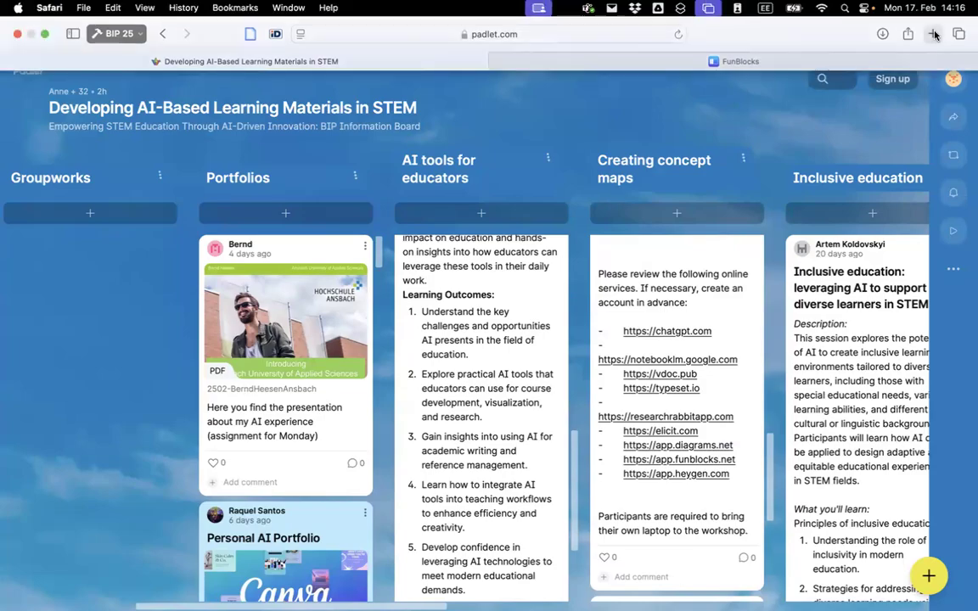
# Open NotebookLM in a new browser tab and open the notebook on renewable energy sources expressly solar panels (PV) in Estonia.
pyautogui.click(934, 34)
pyautogui.click(202, 333)
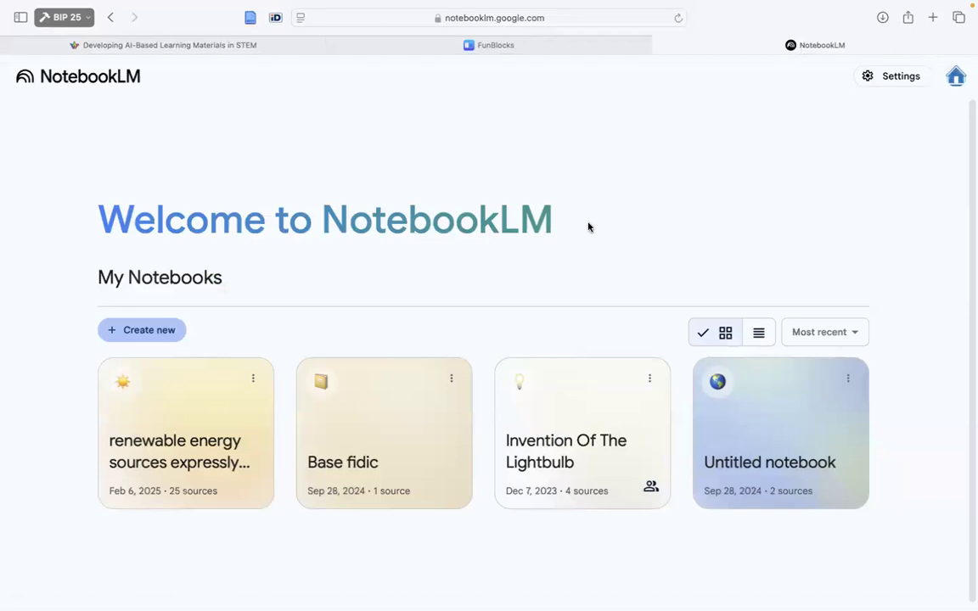
pyautogui.scroll(-1, 588, 227)
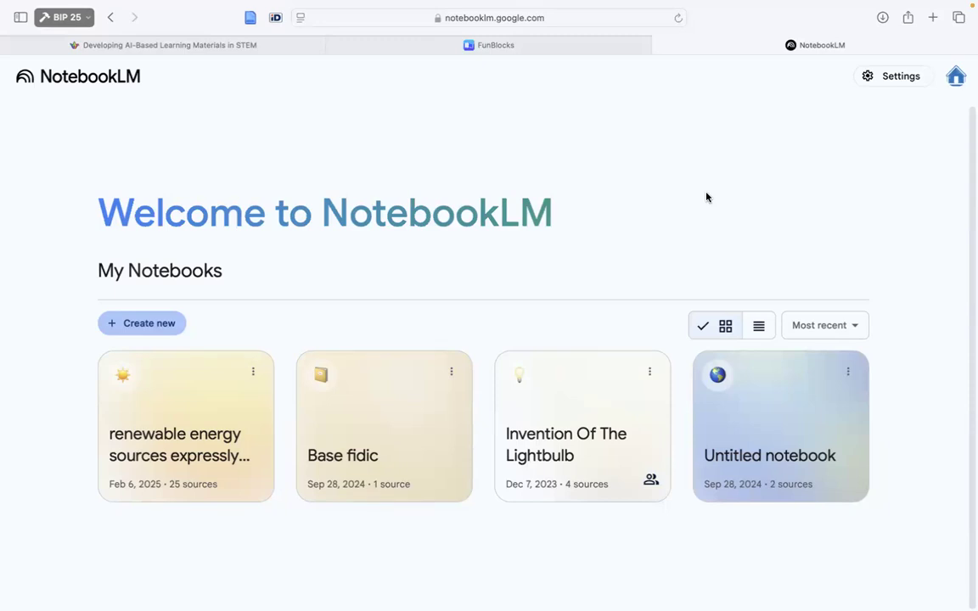
pyautogui.click(185, 409)
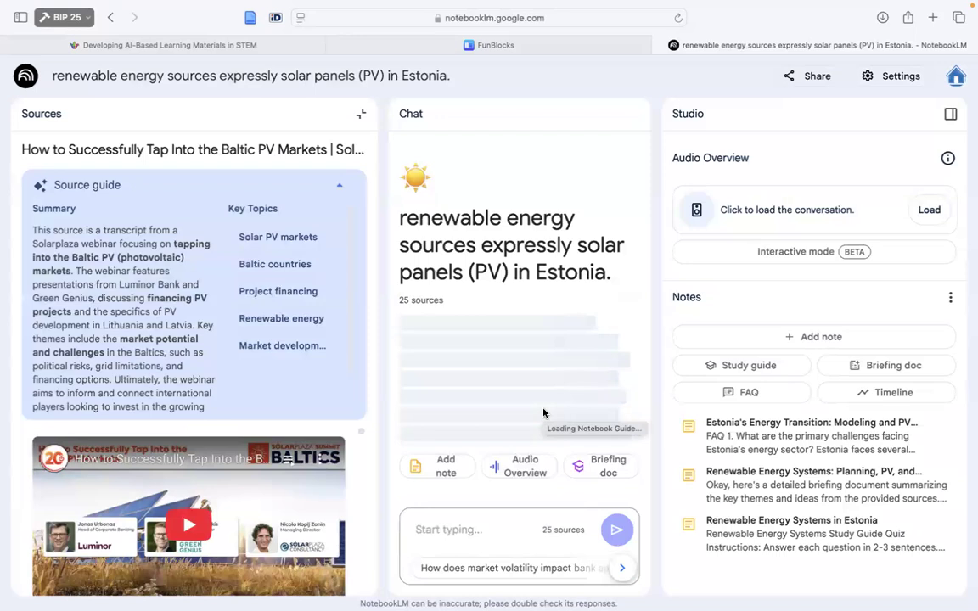
# Close the open source and look over the options for adding sources to the notebook, without adding one.
pyautogui.click(362, 113)
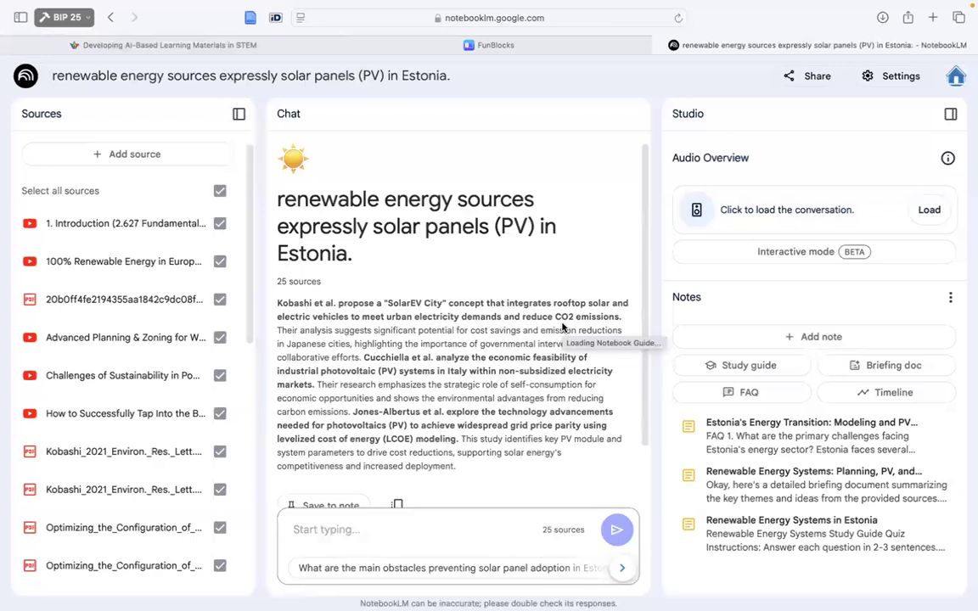
pyautogui.click(146, 160)
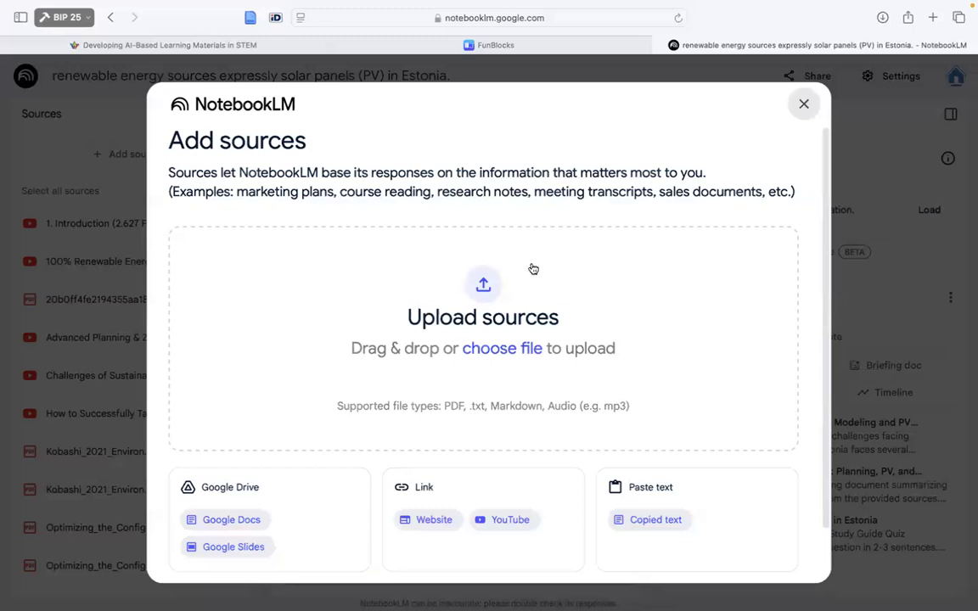
pyautogui.click(806, 110)
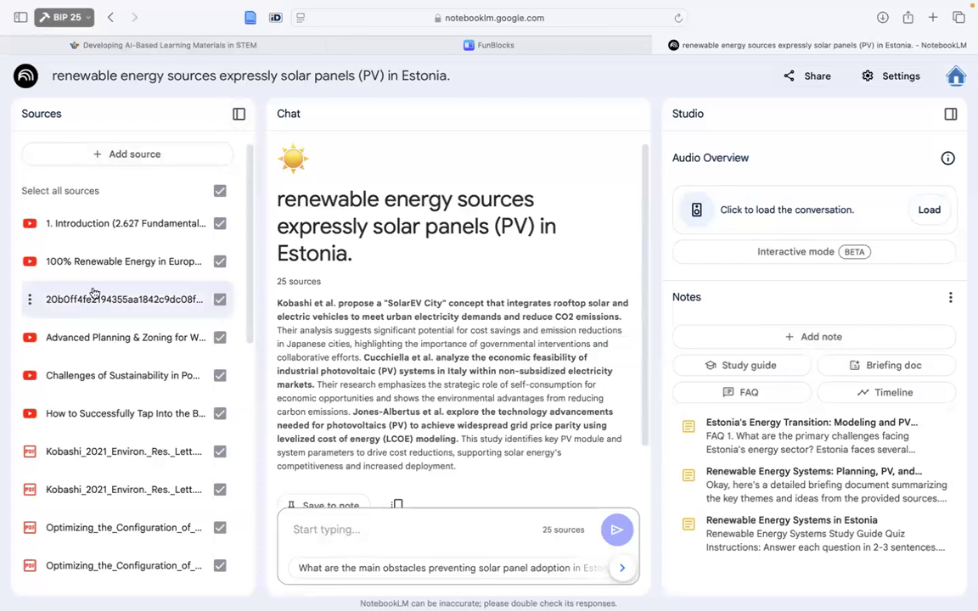
# Open the source "1. Introduction (2.627 Fundamentals of Photovoltaics)", review its guide and transcript, and return to the source list.
pyautogui.click(103, 219)
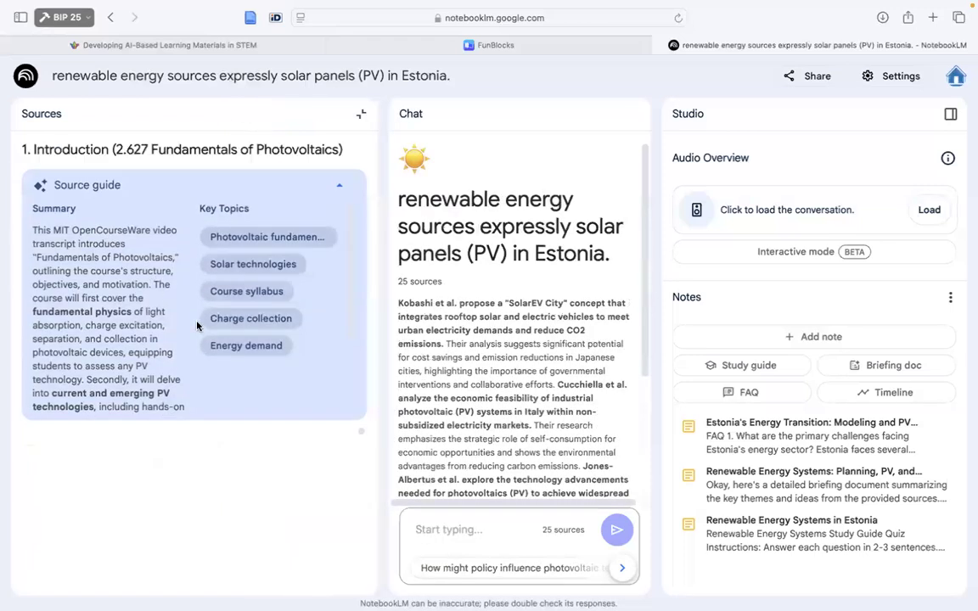
pyautogui.scroll(-10, 212, 488)
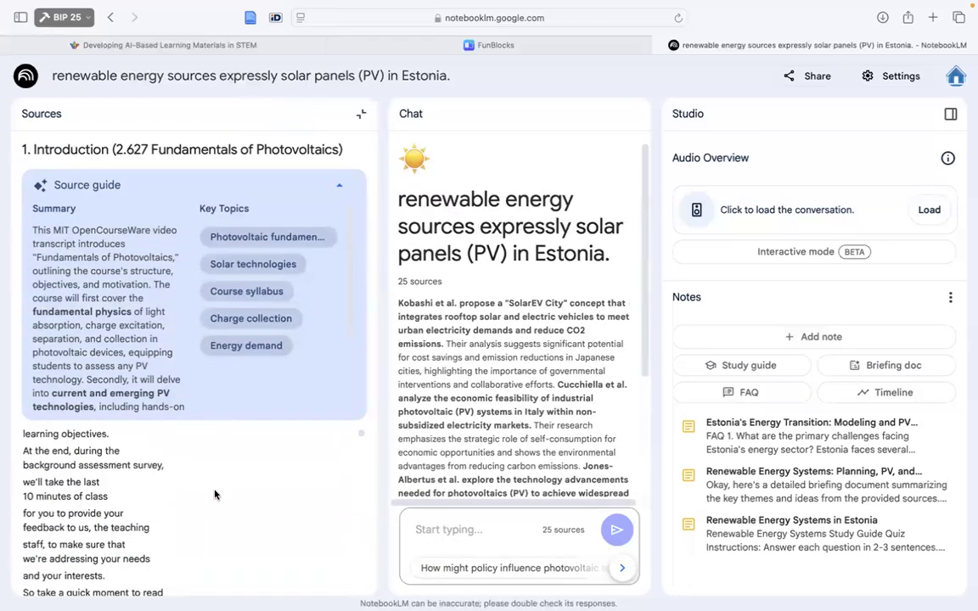
pyautogui.scroll(-10, 215, 494)
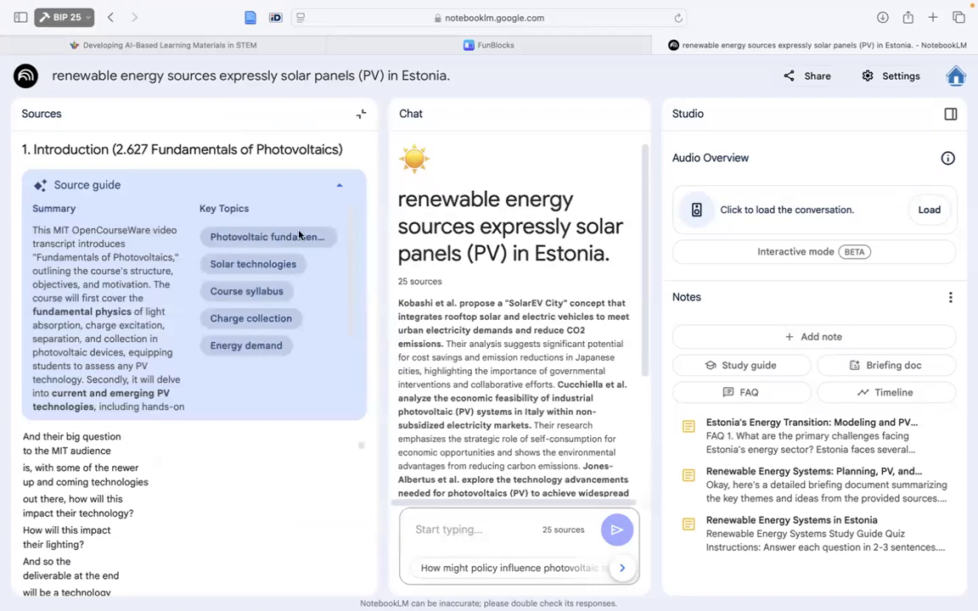
pyautogui.click(361, 113)
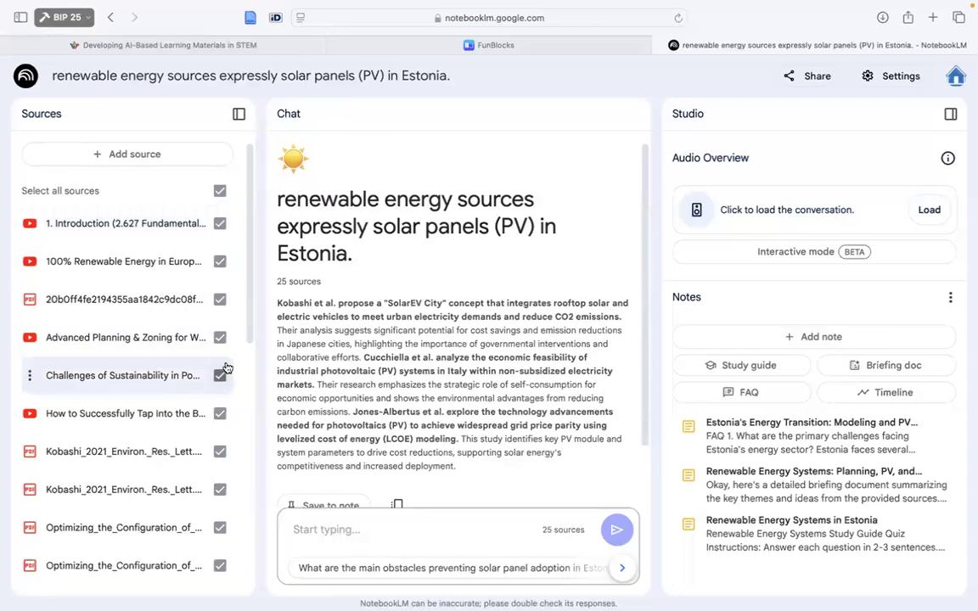
# Exclude the first Kobashi_2021 PDF from the selected sources and include it again.
pyautogui.click(219, 452)
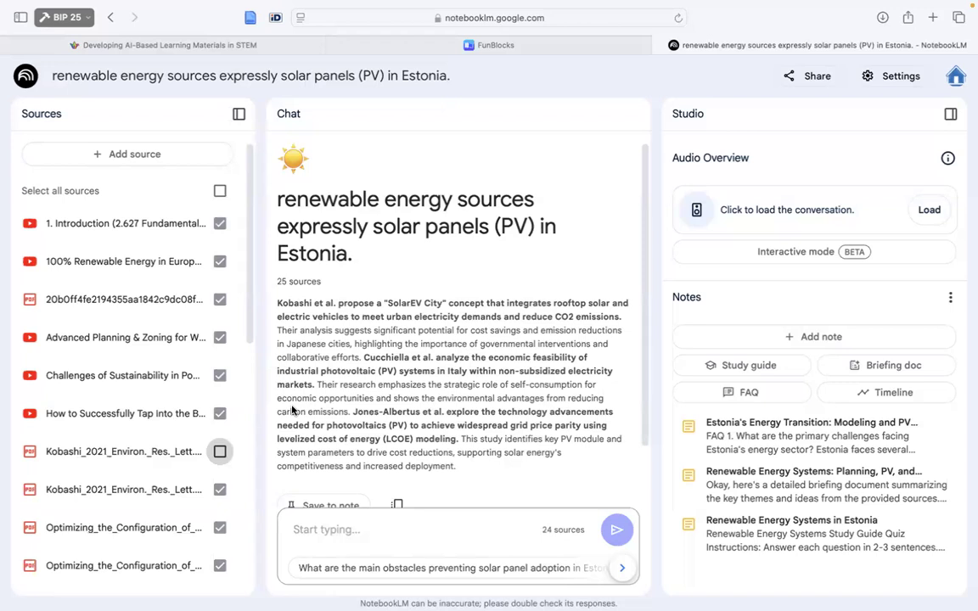
pyautogui.click(220, 451)
# Generate an FAQ note from all the sources and read through its questions and answers on Estonia's energy sector.
pyautogui.scroll(-1, 551, 359)
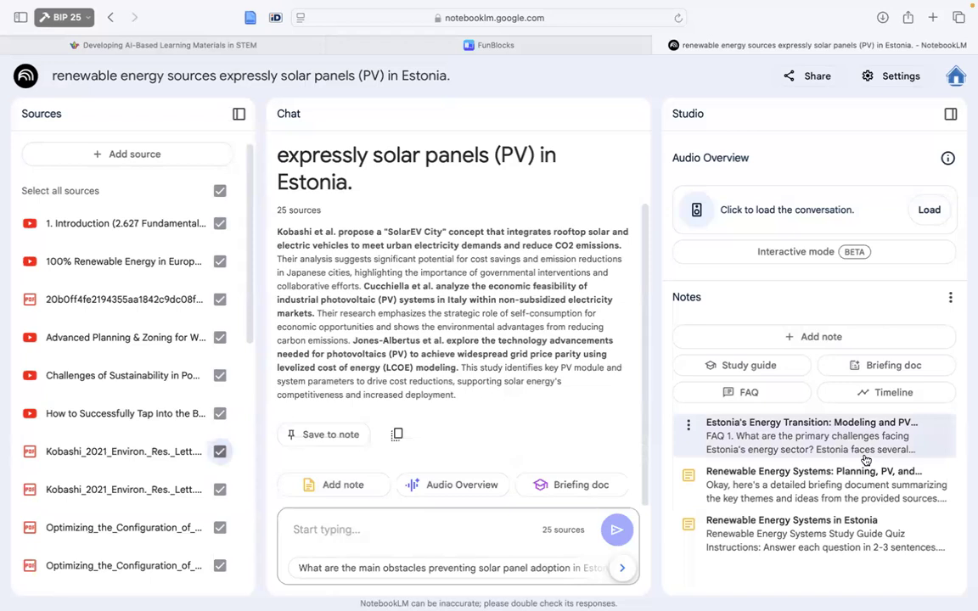
pyautogui.click(774, 395)
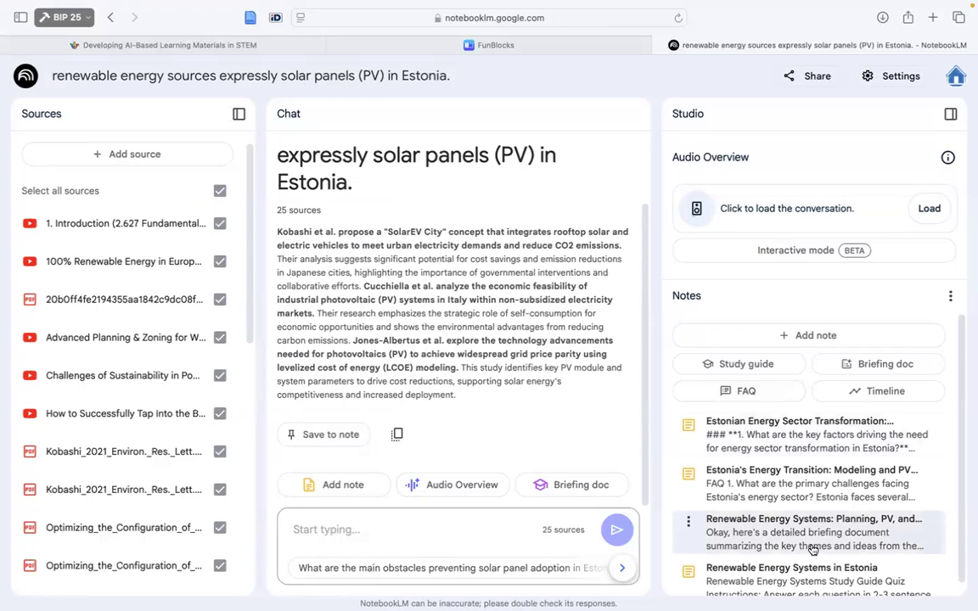
pyautogui.scroll(-1, 812, 550)
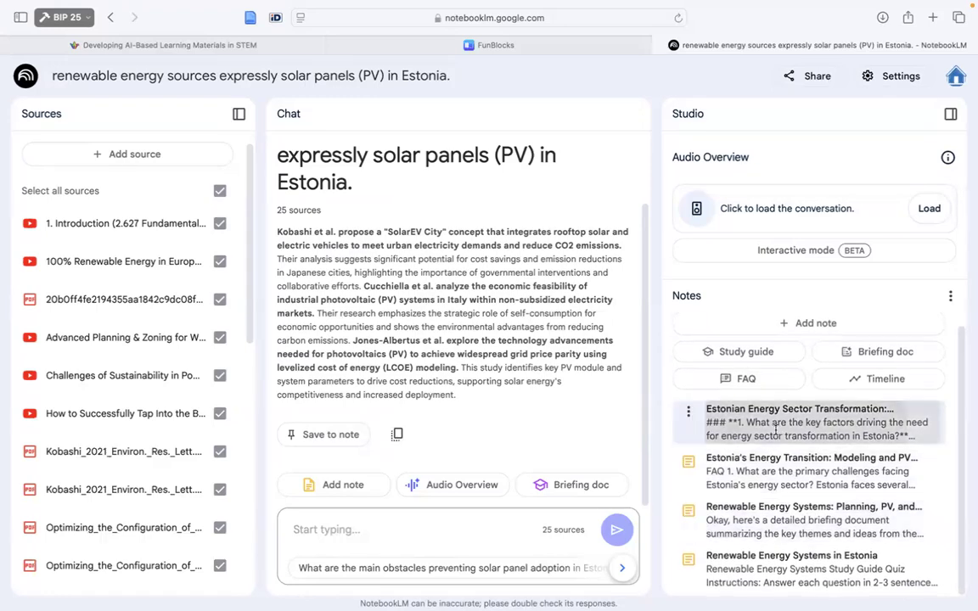
pyautogui.click(774, 431)
pyautogui.scroll(-10, 717, 338)
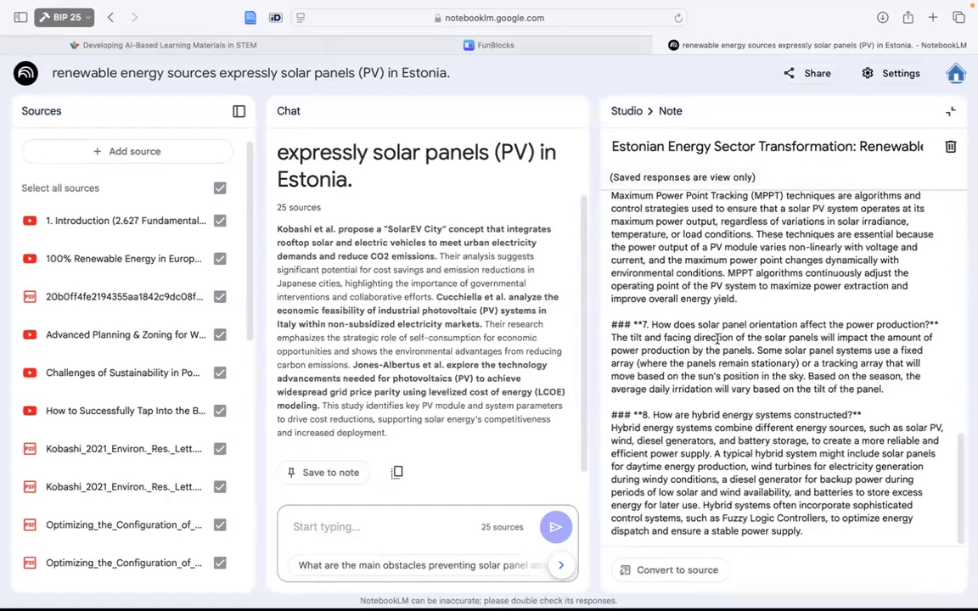
pyautogui.scroll(10, 717, 338)
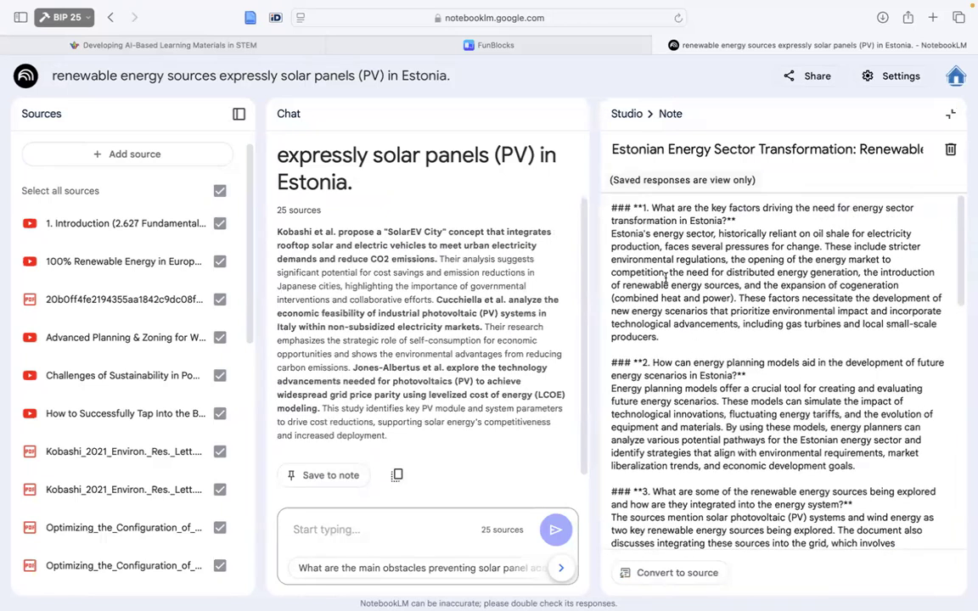
# Ask the notebook chat the FAQ note's first question, "What are the key factors driving the need for energy sector transformation in Estonia?", and close the note.
pyautogui.moveTo(651, 207); pyautogui.dragTo(726, 220)
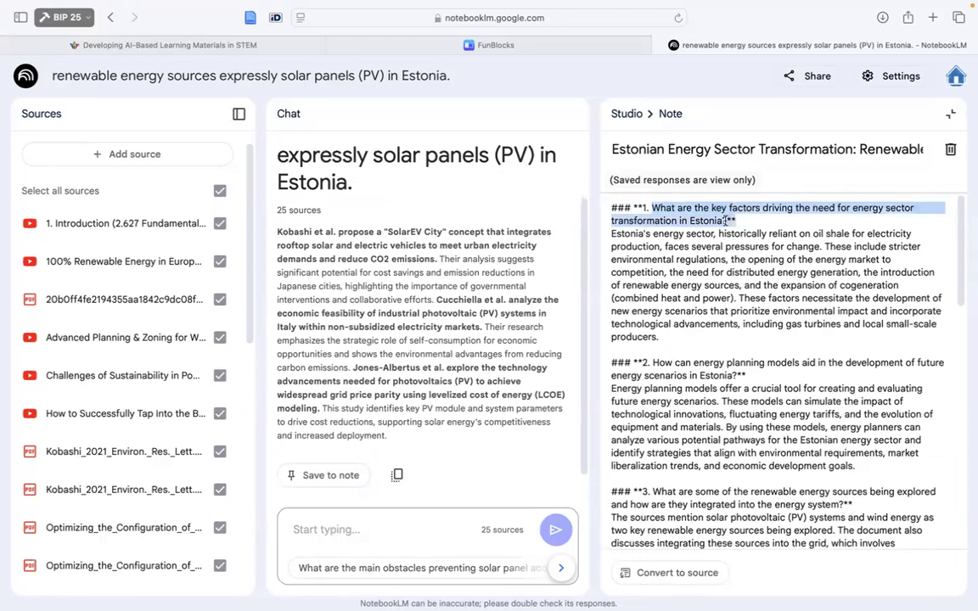
pyautogui.click(423, 550)
pyautogui.write('What are the key factors driving the need for energy sector transformation in Estonia?')
pyautogui.press('Return')
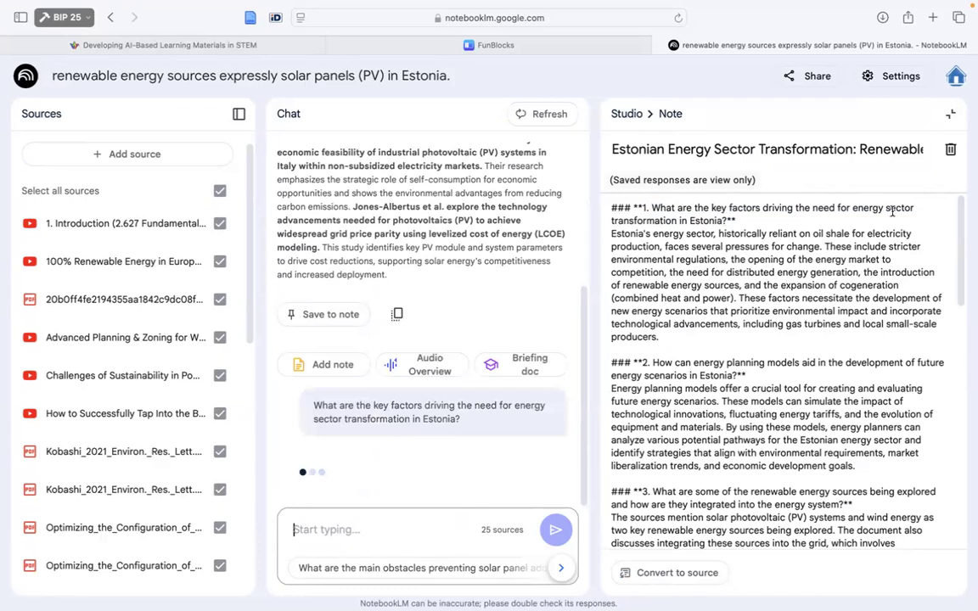
pyautogui.click(951, 119)
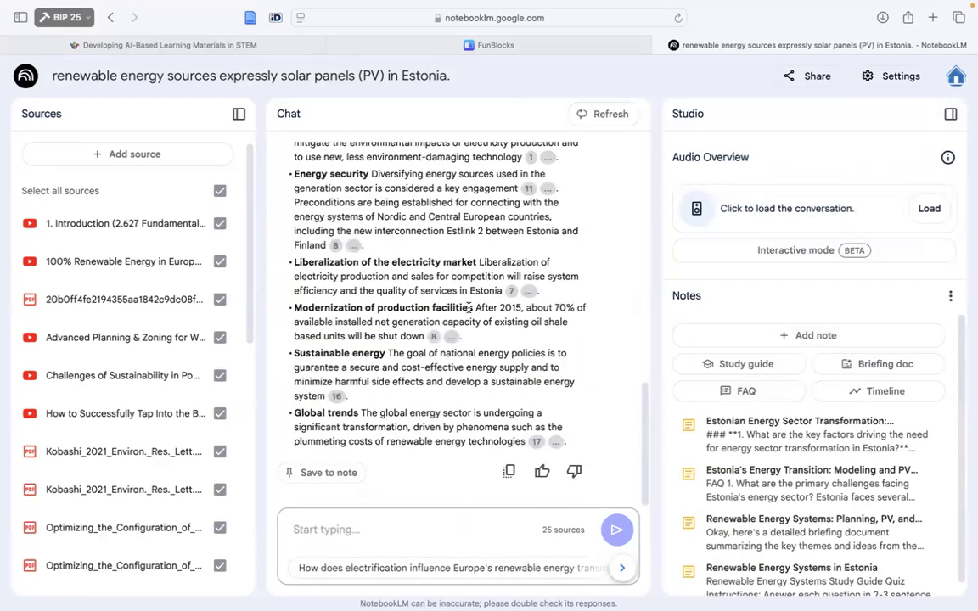
# Read the chat's answer on the factors driving energy sector transformation in Estonia.
pyautogui.scroll(-5, 468, 307)
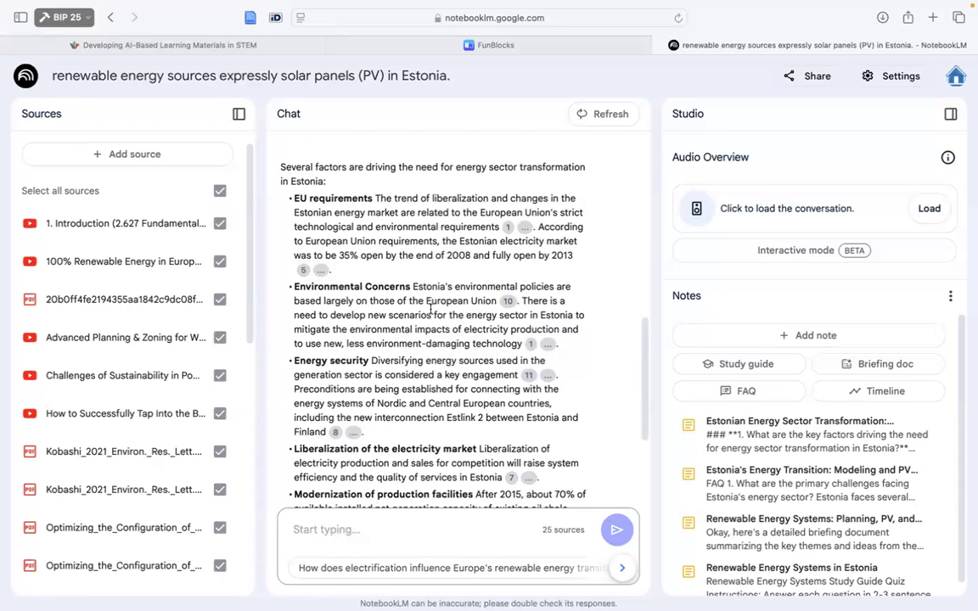
pyautogui.scroll(-5, 432, 310)
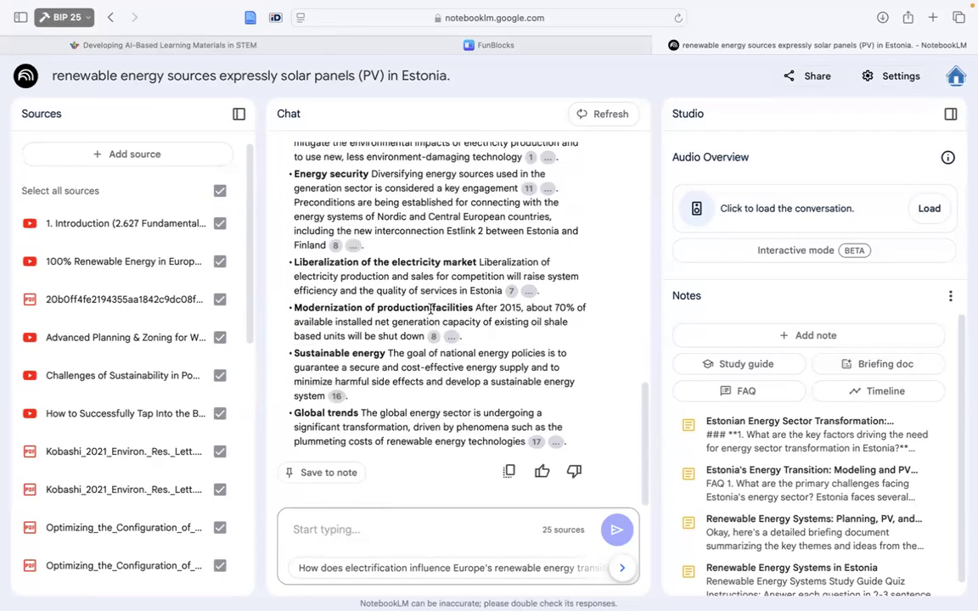
pyautogui.scroll(1, 431, 310)
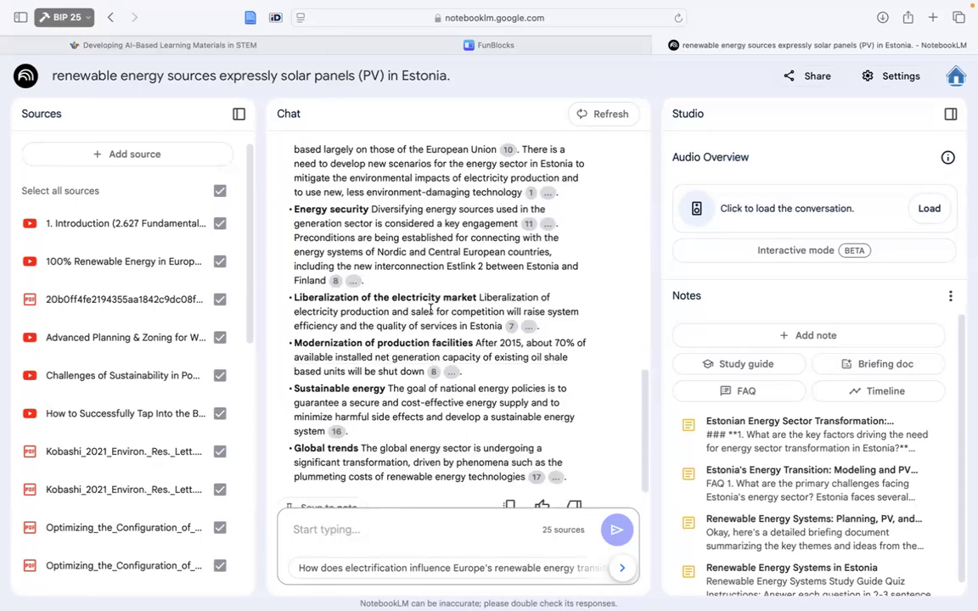
# Switch to the BIP 2025 board in Miro and examine the prompt for generating Mermaid code that follows NotebookLM.
pyautogui.hotkey('ctrl', 'Right')
pyautogui.hotkey('ctrl', 'Right')
pyautogui.scroll(-1, 430, 312)
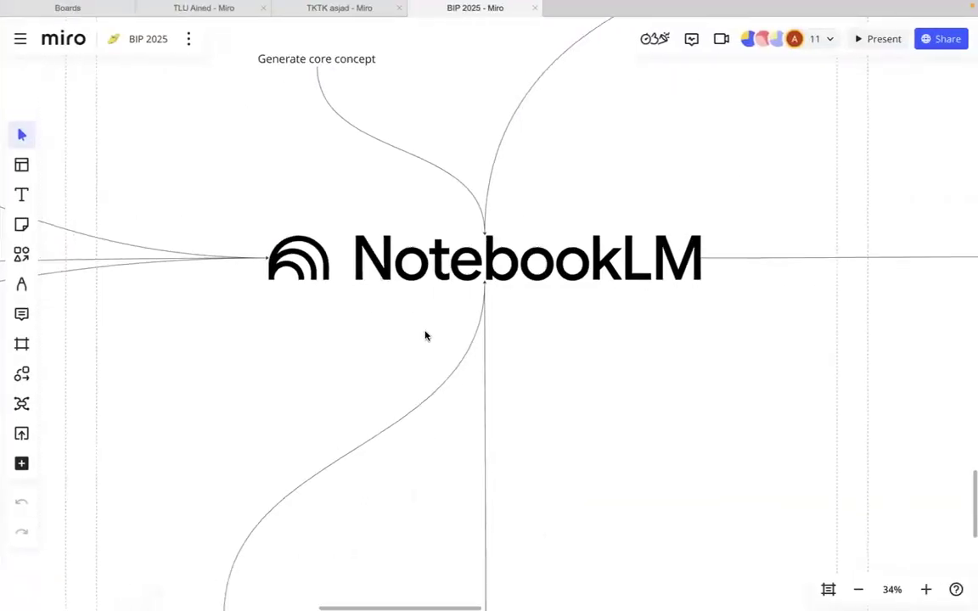
pyautogui.scroll(-5, 425, 335)
pyautogui.hscroll(3, 509, 305)
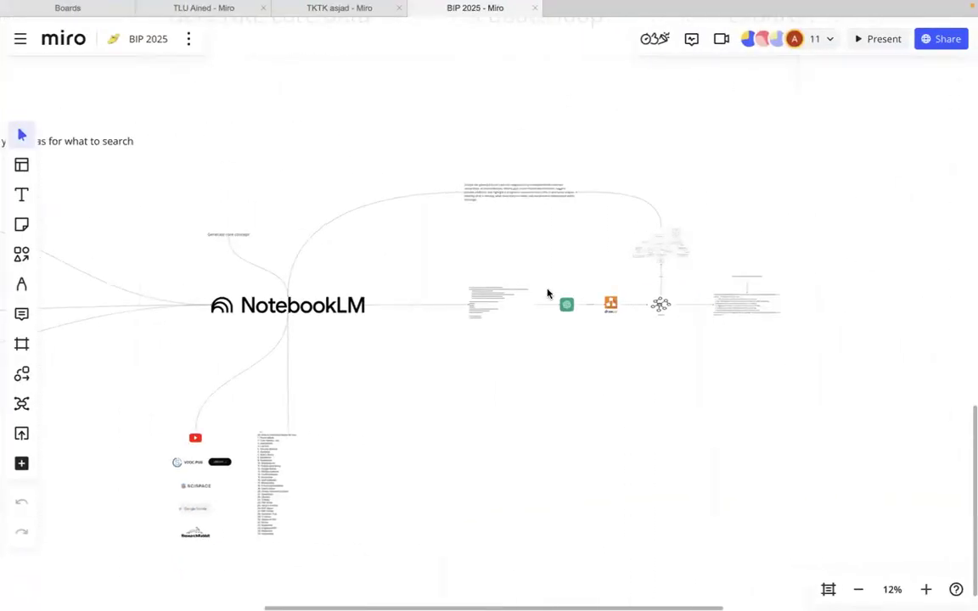
pyautogui.scroll(3, 548, 294)
pyautogui.scroll(3, 548, 293)
pyautogui.hscroll(-4, 547, 290)
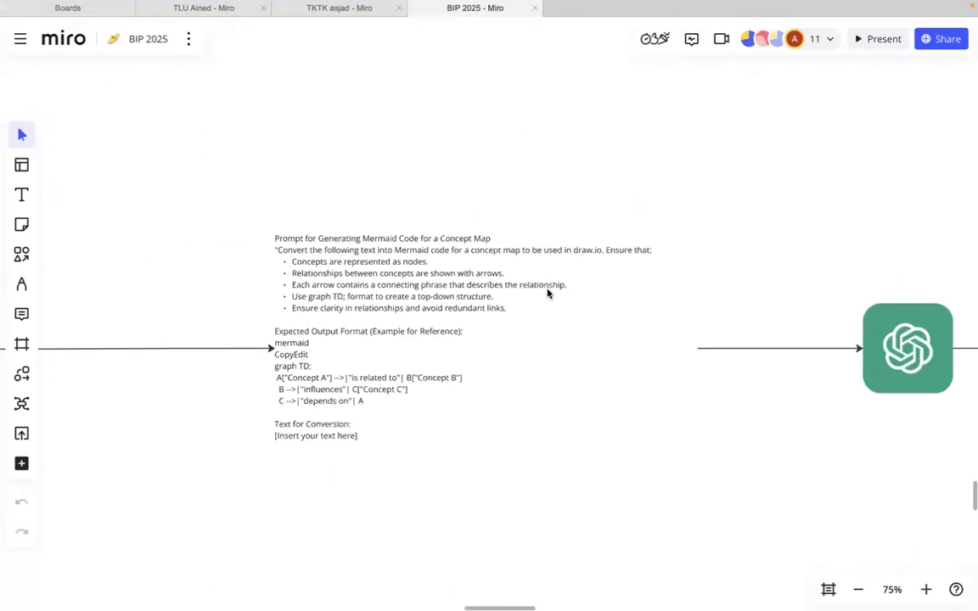
pyautogui.scroll(2, 429, 285)
pyautogui.scroll(2, 430, 285)
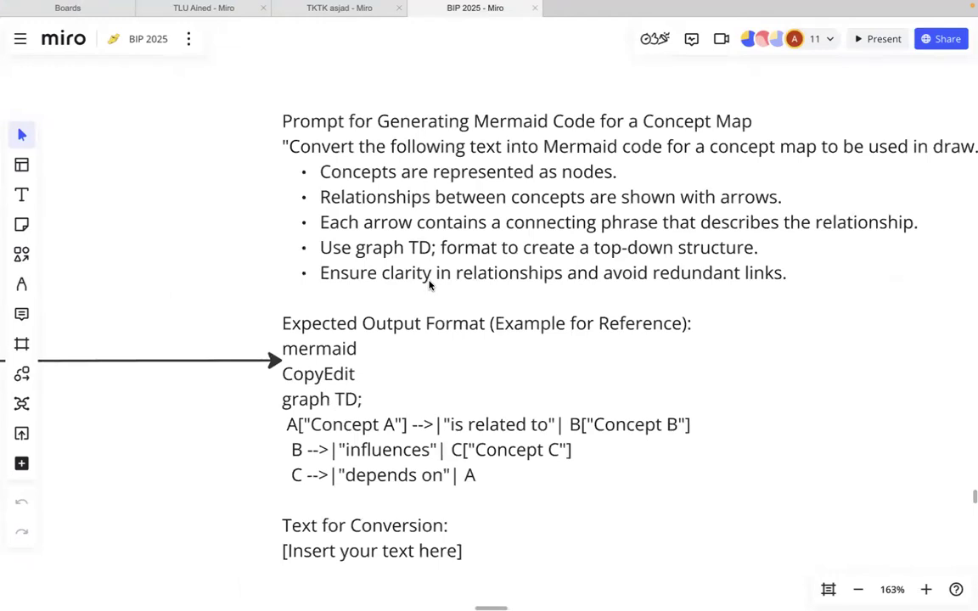
# Examine the workflow from ChatGPT through draw.io to the concept map, including the example concept map above it.
pyautogui.scroll(-5, 429, 285)
pyautogui.hscroll(10, 429, 284)
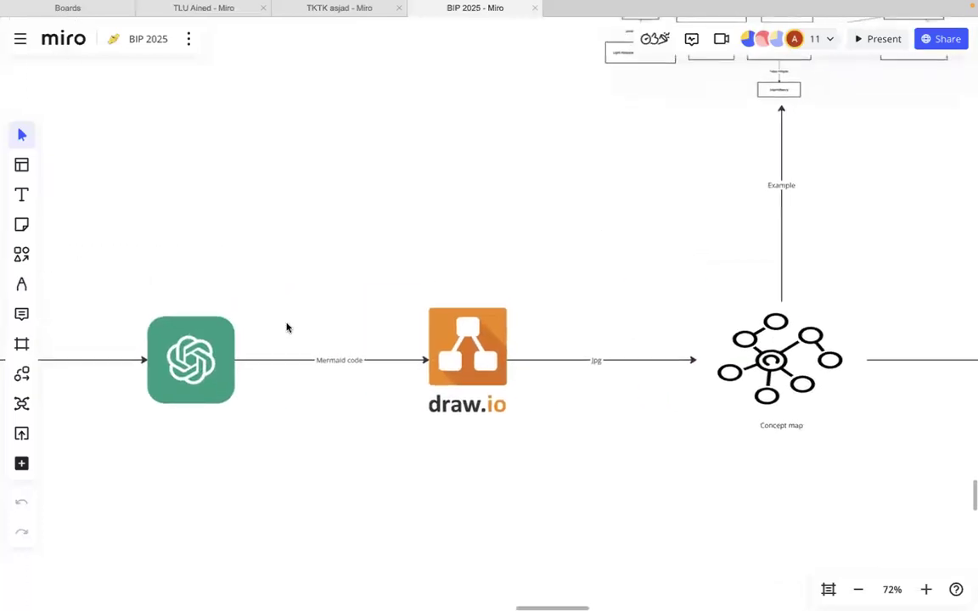
pyautogui.scroll(5, 559, 253)
pyautogui.hscroll(3, 847, 233)
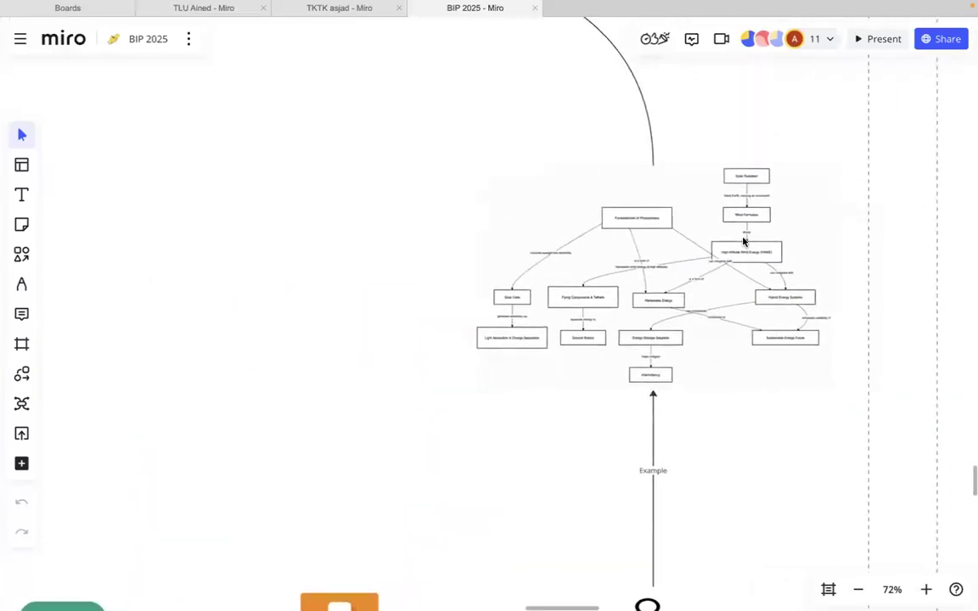
pyautogui.scroll(5, 744, 242)
pyautogui.scroll(-2, 744, 241)
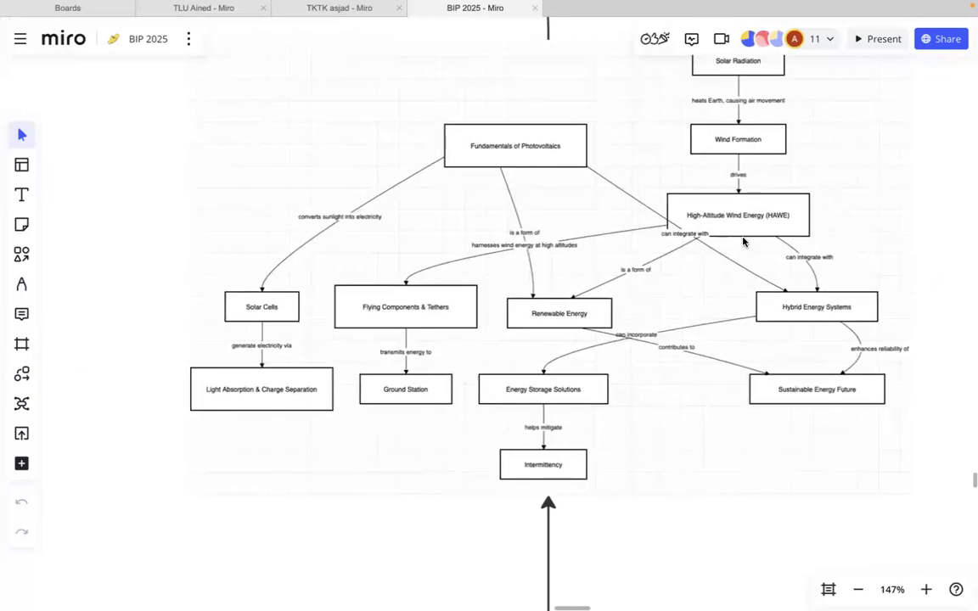
# Select the concept-map prompt's text on the board from its "Prompt for Generating Mermaid Code" heading through "Text for Conversion:" for copying.
pyautogui.scroll(-5, 743, 242)
pyautogui.hscroll(-10, 742, 242)
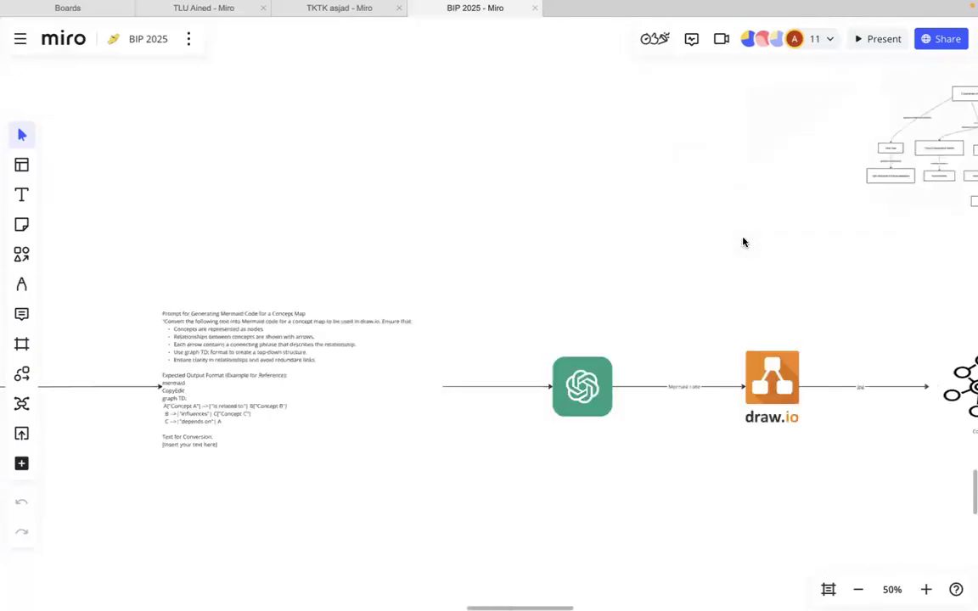
pyautogui.scroll(8, 525, 238)
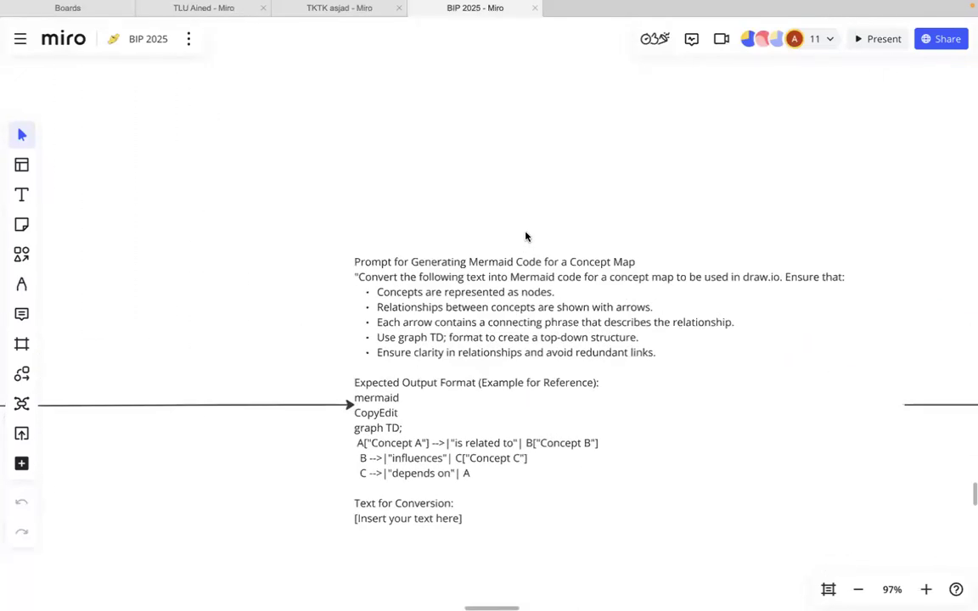
pyautogui.scroll(-2, 427, 240)
pyautogui.hscroll(-2, 426, 240)
pyautogui.doubleClick(429, 241)
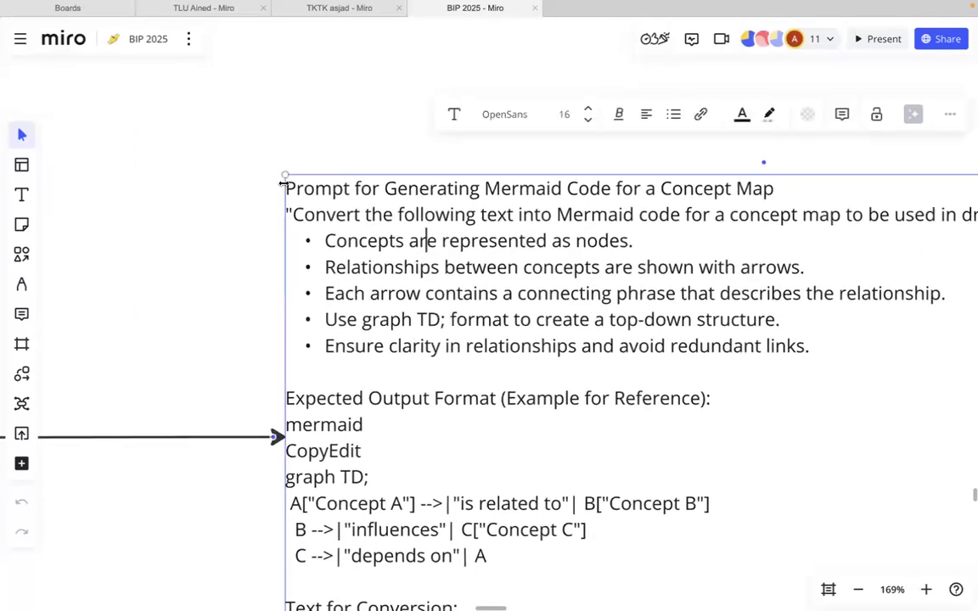
pyautogui.moveTo(288, 189); pyautogui.dragTo(383, 515)
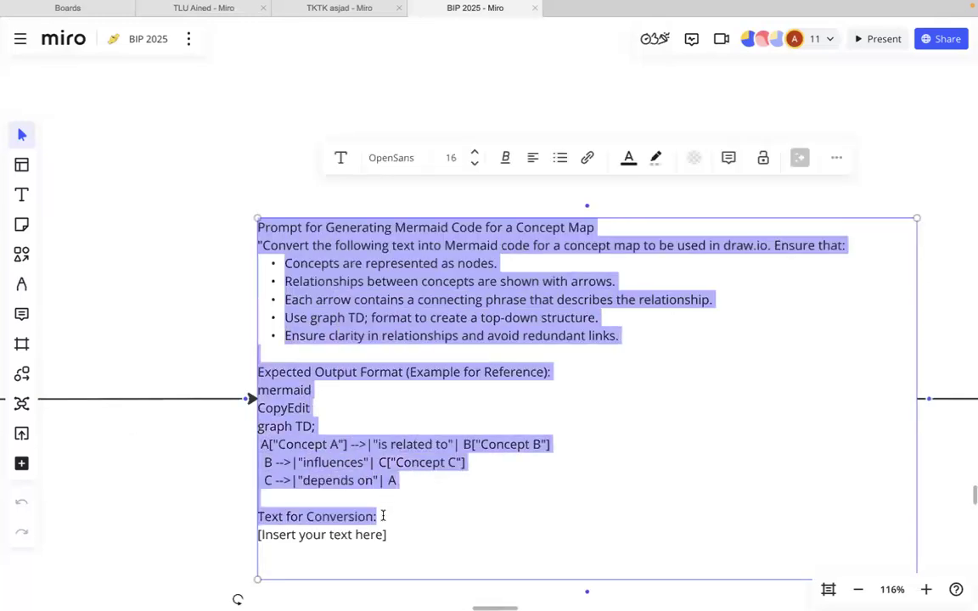
# Open ChatGPT in a new browser tab and insert the Mermaid concept map prompt, ending with "Ensure clarity in relationships and avoid redundant links.".
pyautogui.hotkey('ctrl', 'Left')
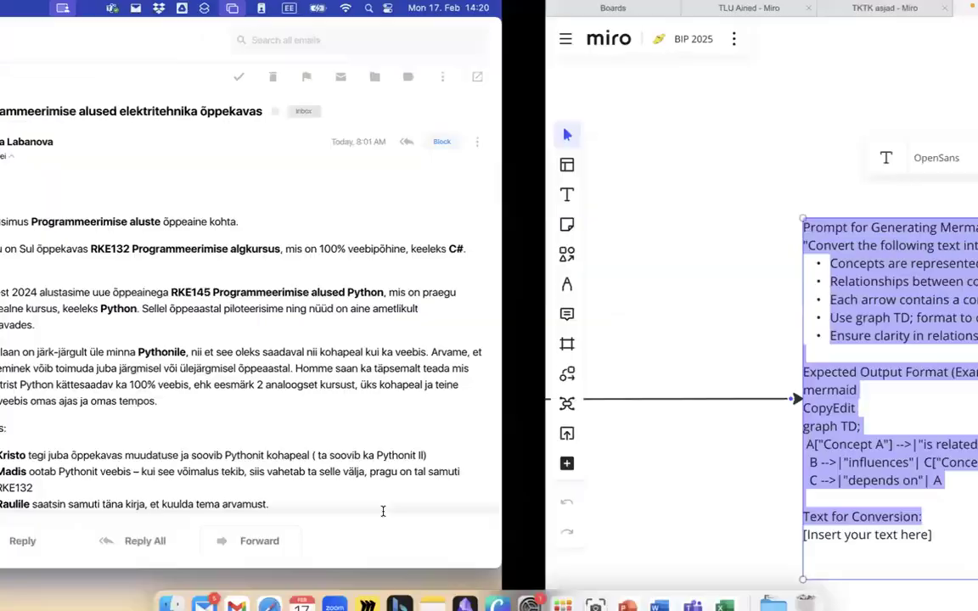
pyautogui.hotkey('ctrl', 'Left')
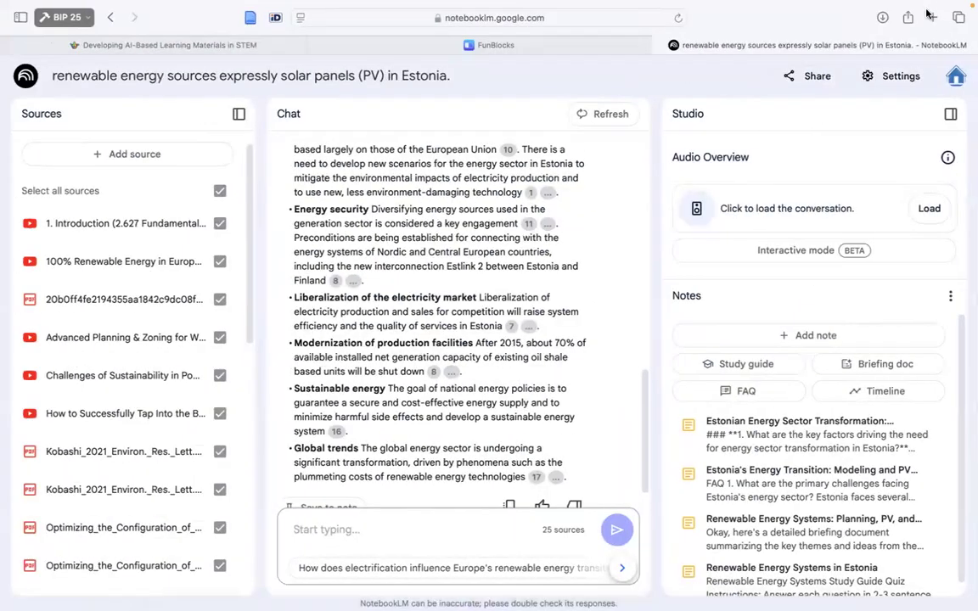
pyautogui.click(931, 17)
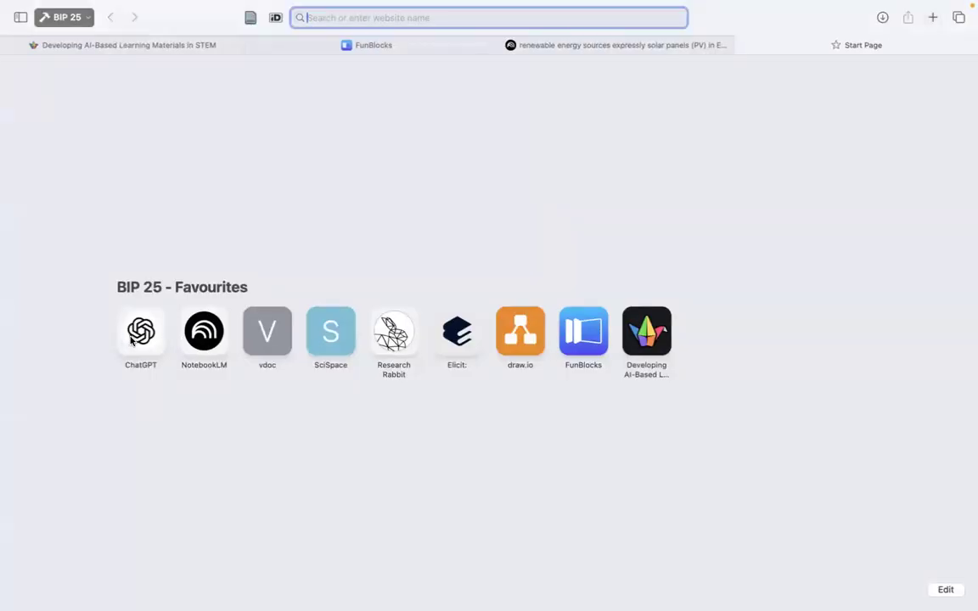
pyautogui.click(131, 341)
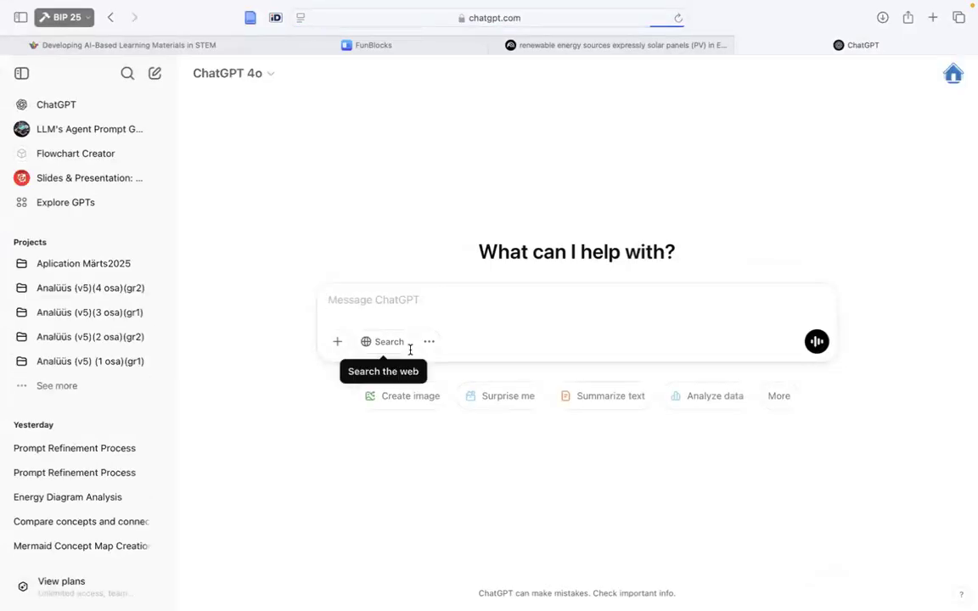
pyautogui.write('Prompt for Generating Mermaid Code for a Concept Map "Convert the following text into Mermaid code for a concept map to be used in draw.io. Ensure that: Concepts are represented as nodes. Relationships between concepts are shown with arrows. Each arrow contains a connecting phrase that describes the relationship. Use graph TD; format to create a top-down structure. Ensure clarity in relationships and avoid redundant links.')
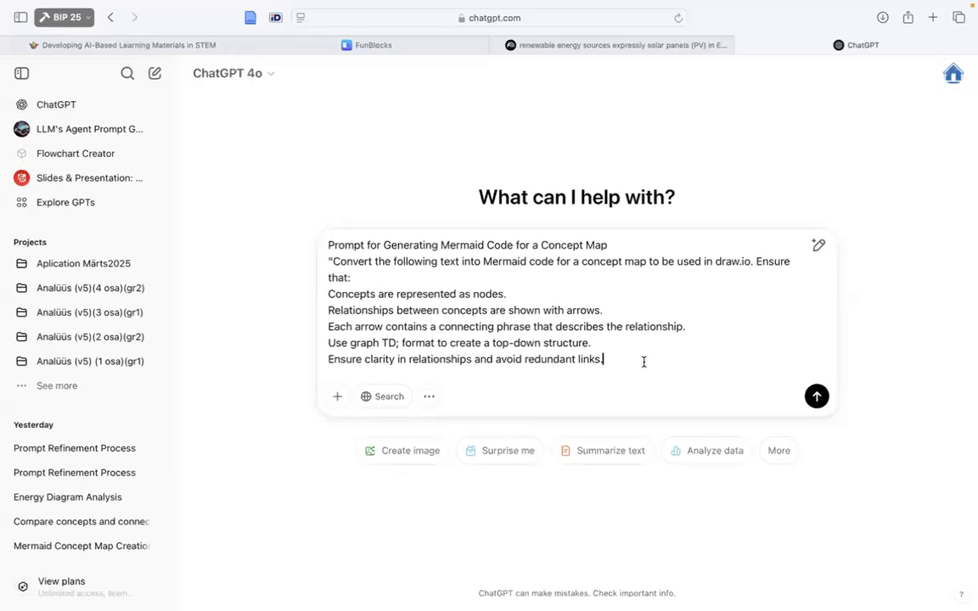
# Add NotebookLM's full answer on factors driving Estonia's energy sector transformation below "avoid redundant links." in the ChatGPT prompt and send it.
pyautogui.hotkey('shift', 'Return')
pyautogui.hotkey('shift', 'Return')
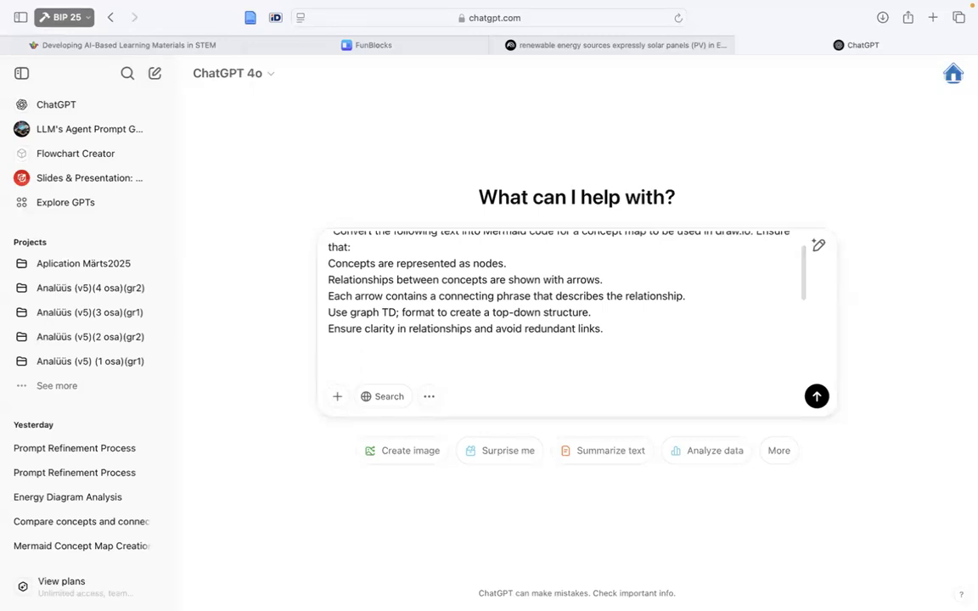
pyautogui.click(537, 44)
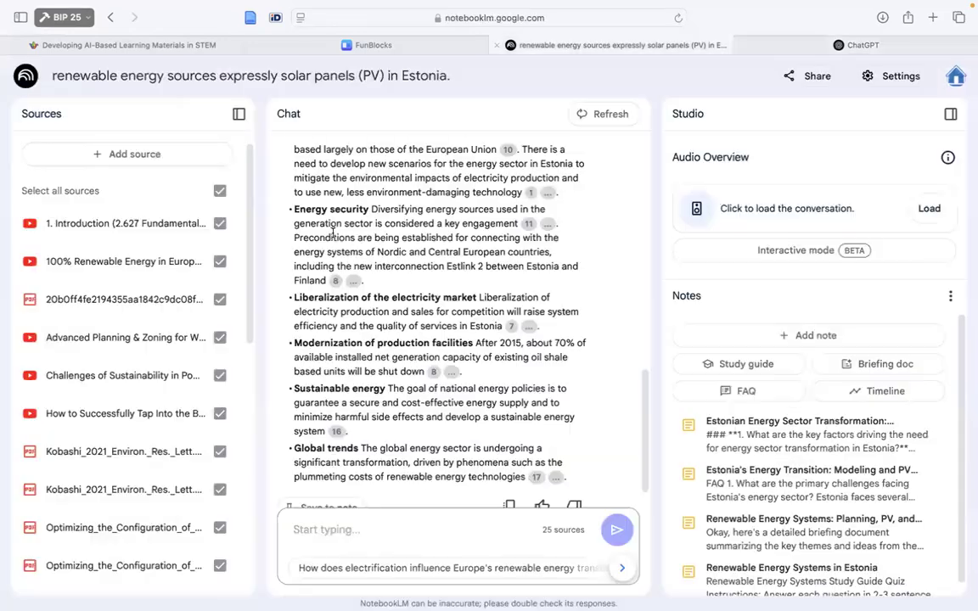
pyautogui.scroll(5, 332, 231)
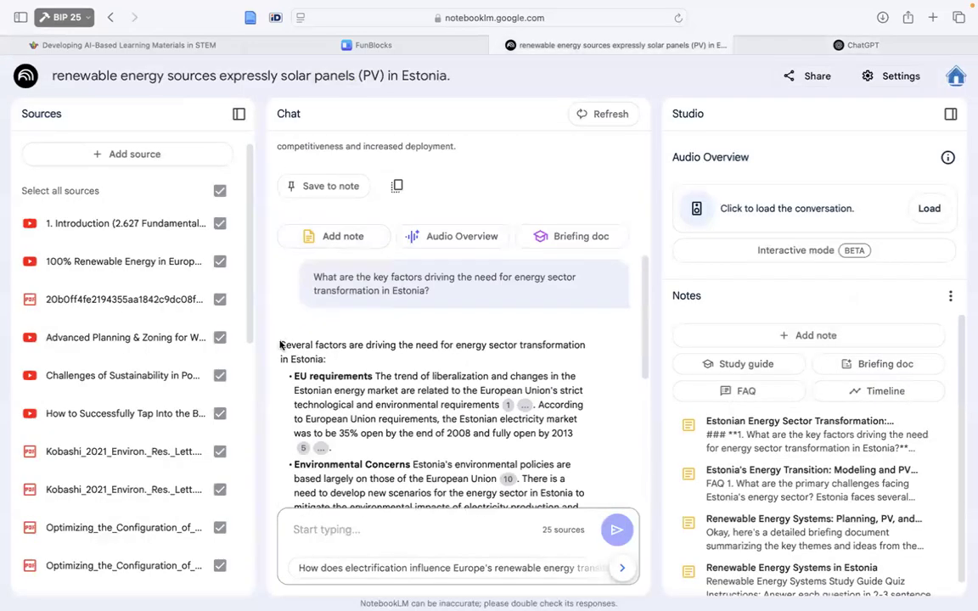
pyautogui.moveTo(280, 344); pyautogui.dragTo(577, 438)
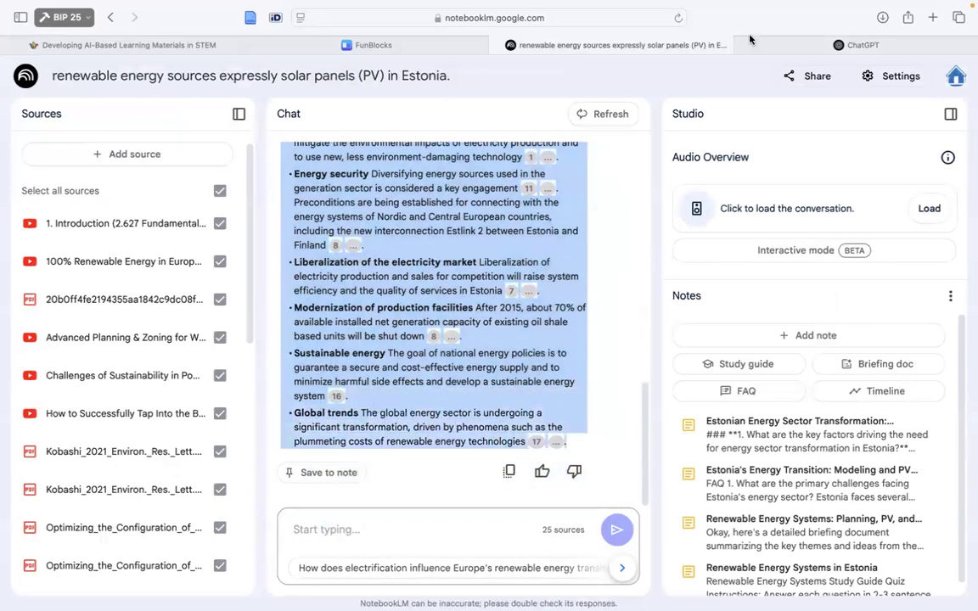
pyautogui.click(857, 45)
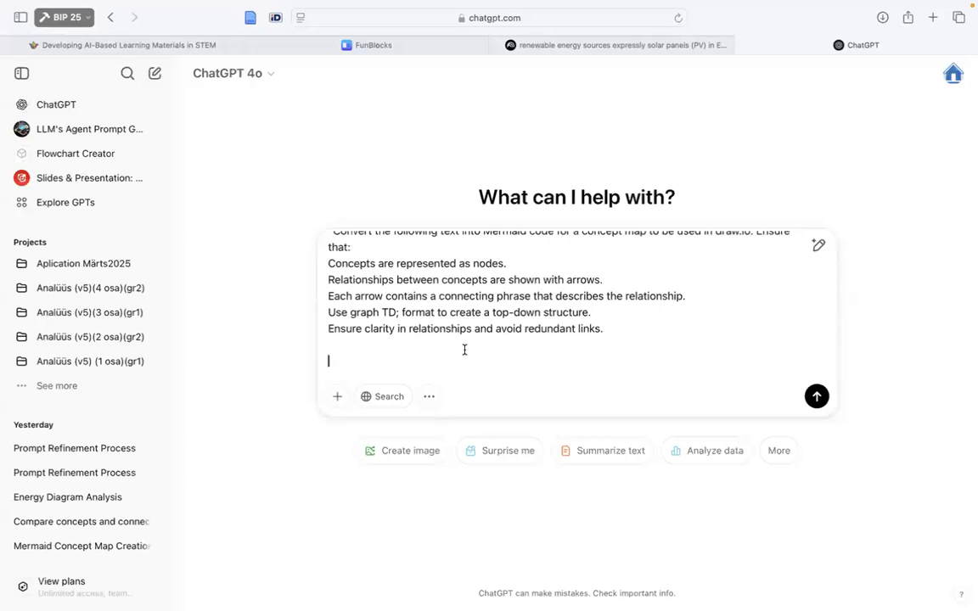
pyautogui.press('super+v')
pyautogui.press('Return')
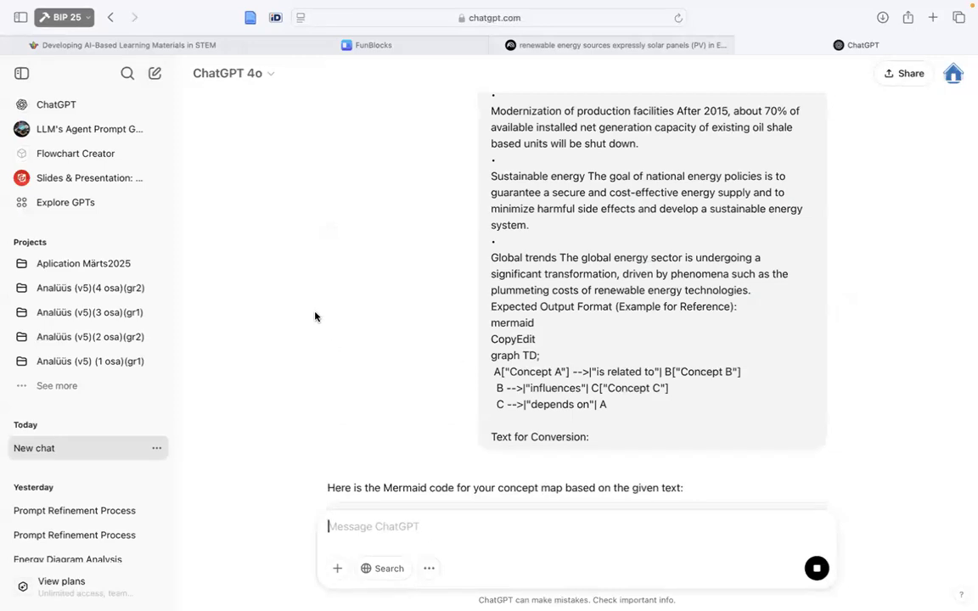
# Review the Mermaid code generated for the energy concept map and copy the whole code block.
pyautogui.scroll(-5, 331, 310)
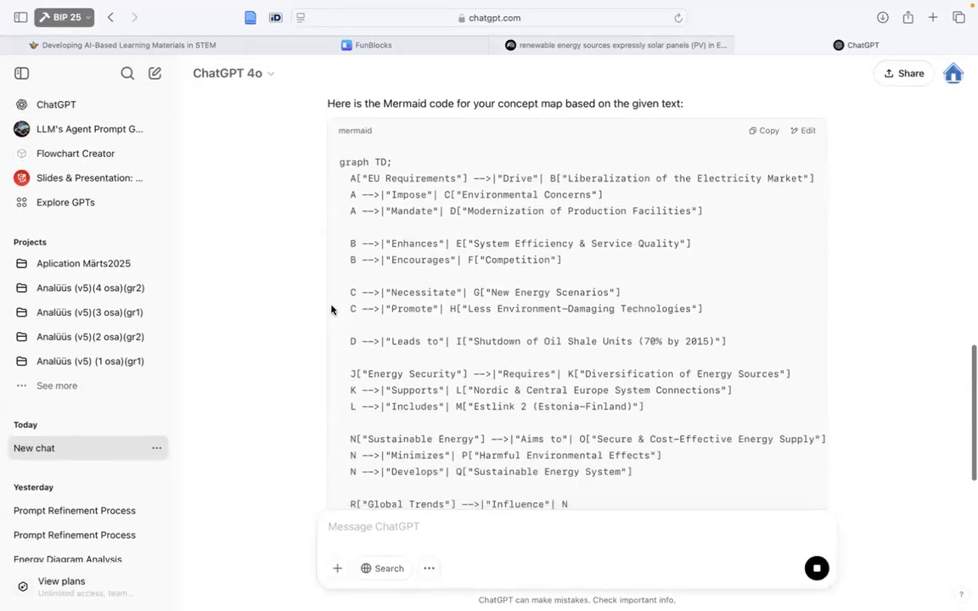
pyautogui.scroll(1, 331, 310)
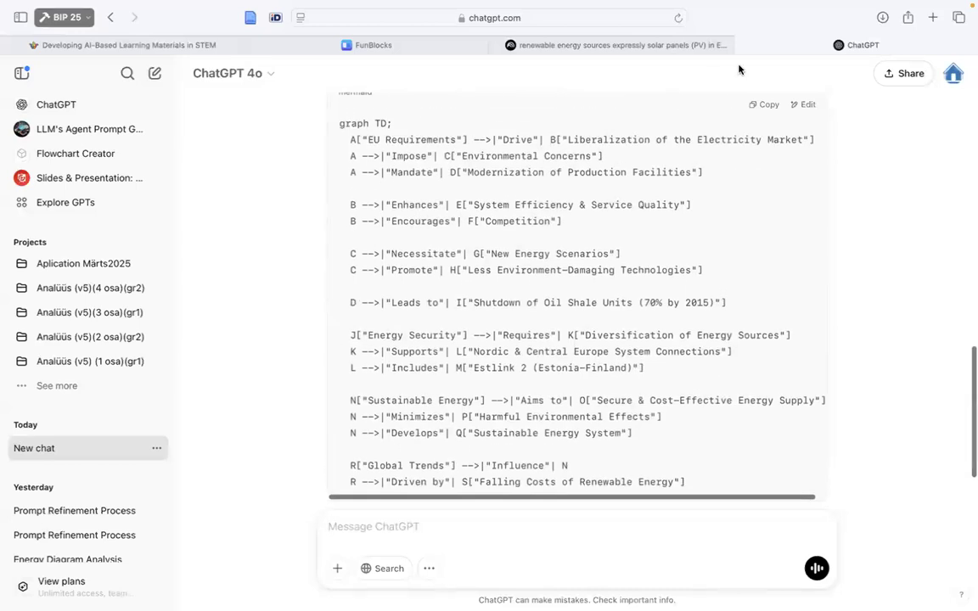
pyautogui.click(765, 104)
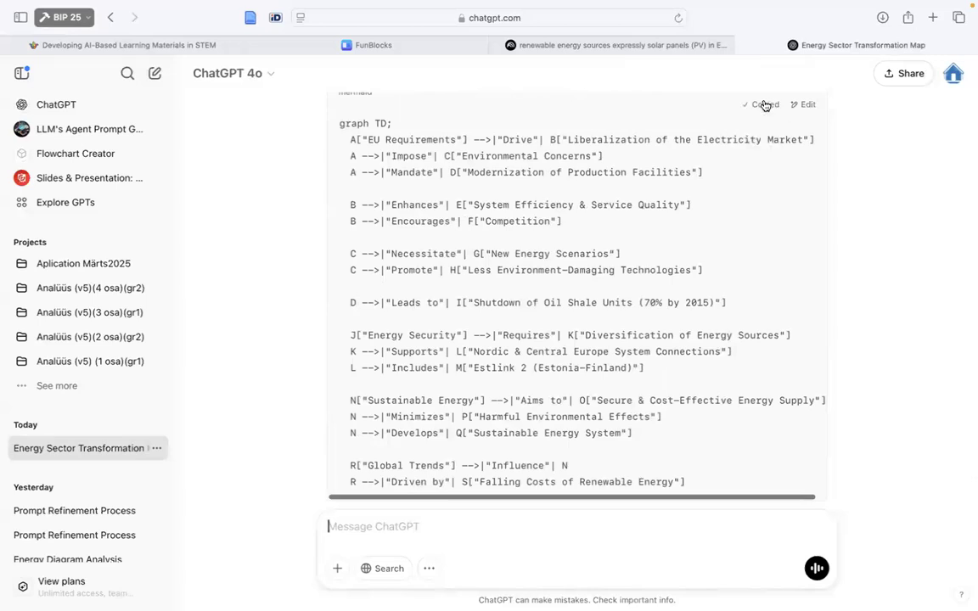
# Open draw.io in a new browser tab and create a blank diagram with the default file name.
pyautogui.click(931, 17)
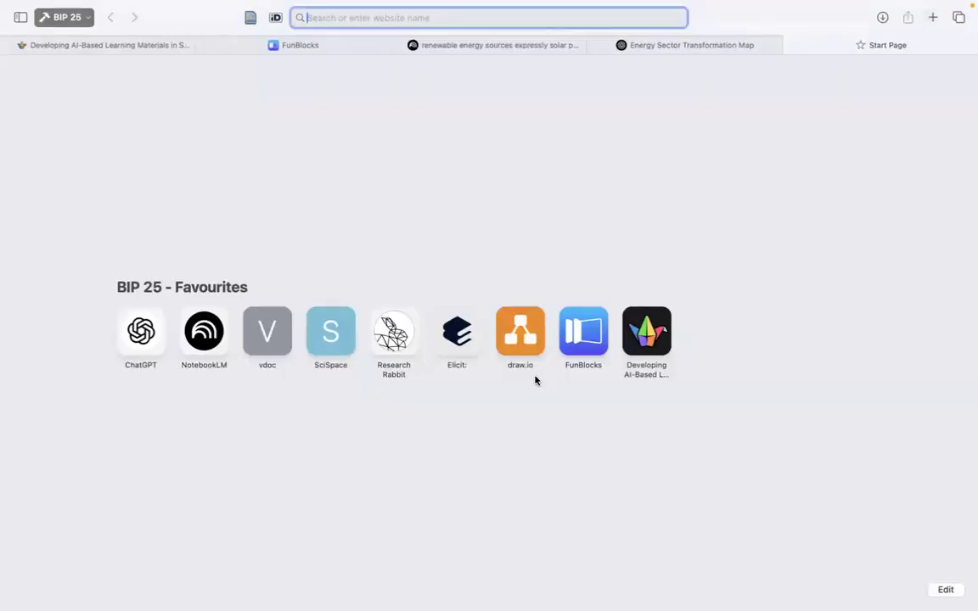
pyautogui.click(516, 335)
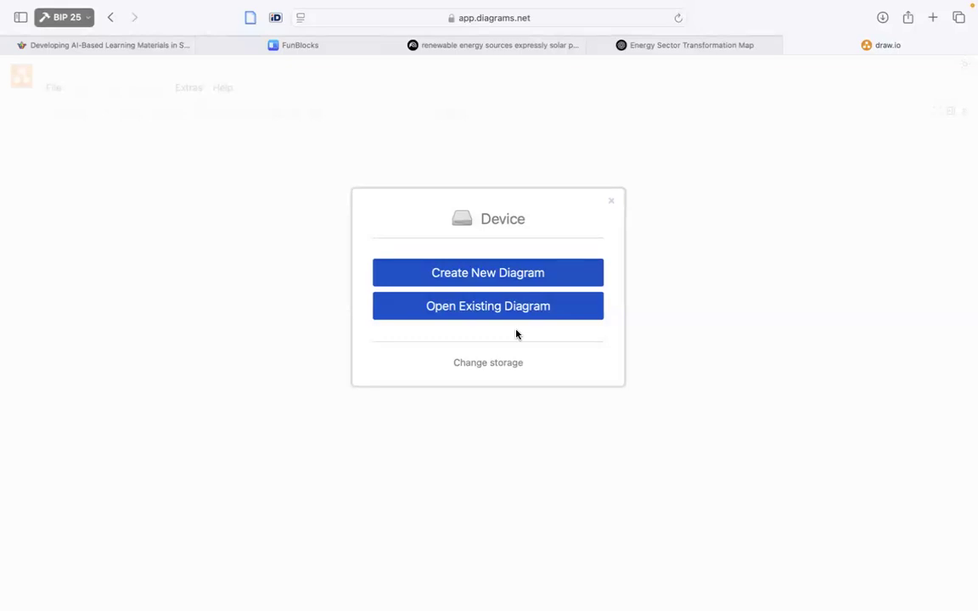
pyautogui.click(521, 283)
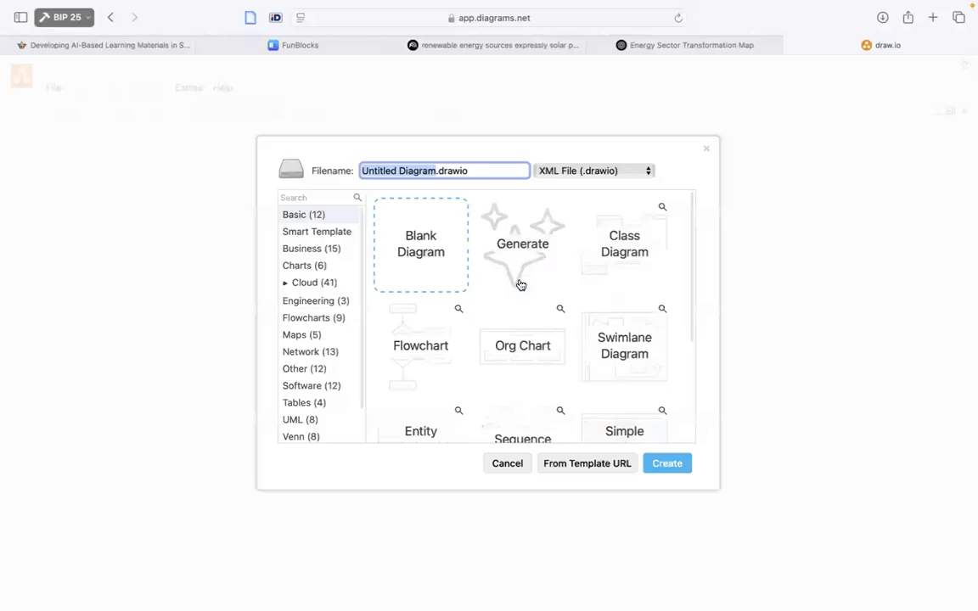
pyautogui.click(395, 244)
pyautogui.click(668, 465)
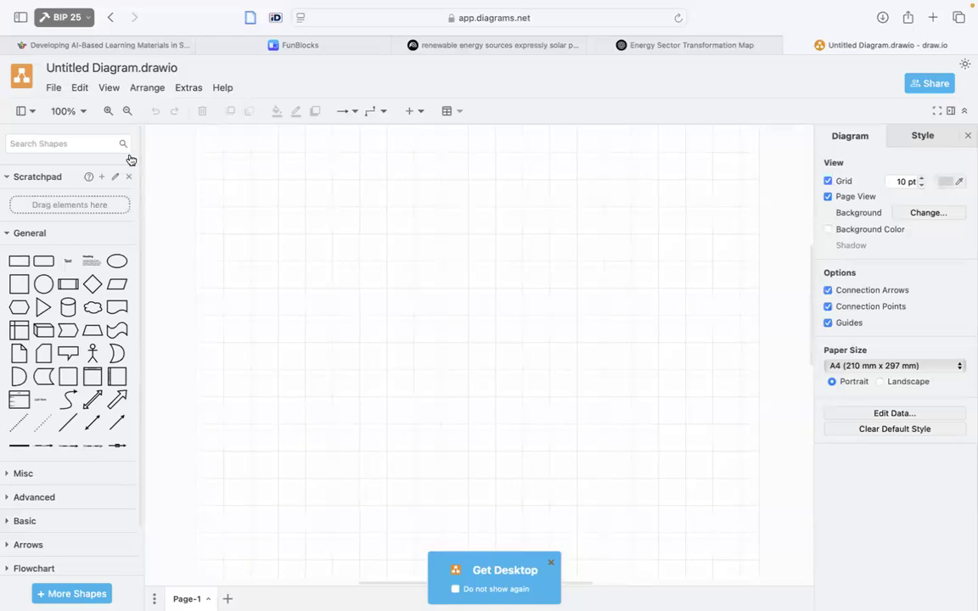
# Insert the copied Mermaid code as a diagram, replacing the sample code.
pyautogui.click(152, 88)
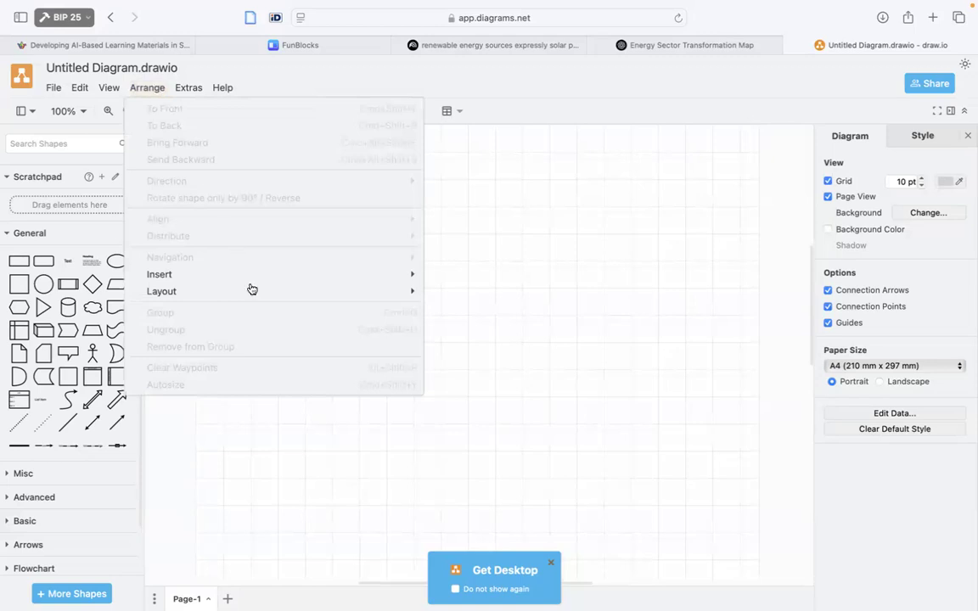
pyautogui.moveTo(403, 292)
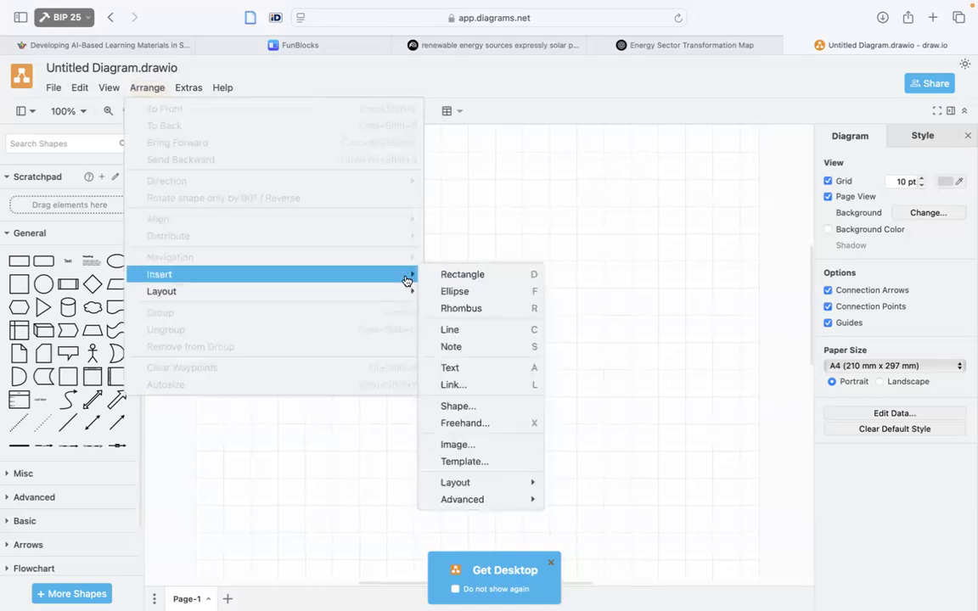
pyautogui.moveTo(552, 509)
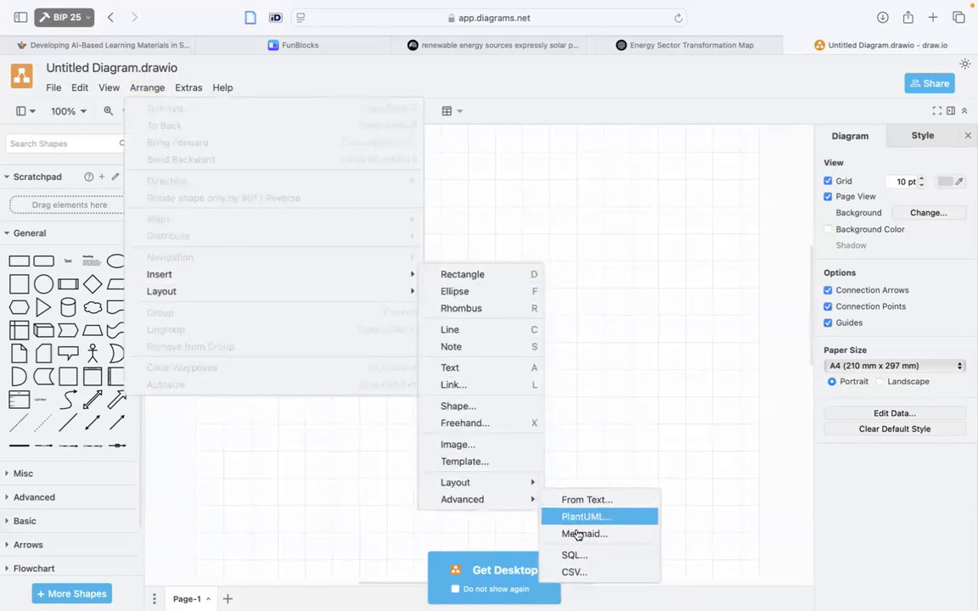
pyautogui.click(577, 533)
pyautogui.press('super+a')
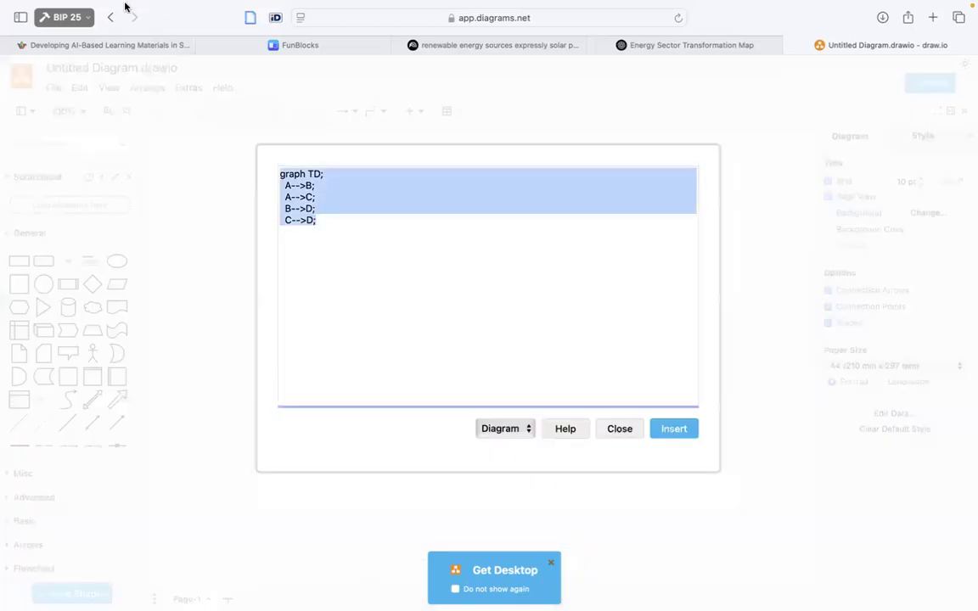
pyautogui.press('super+v')
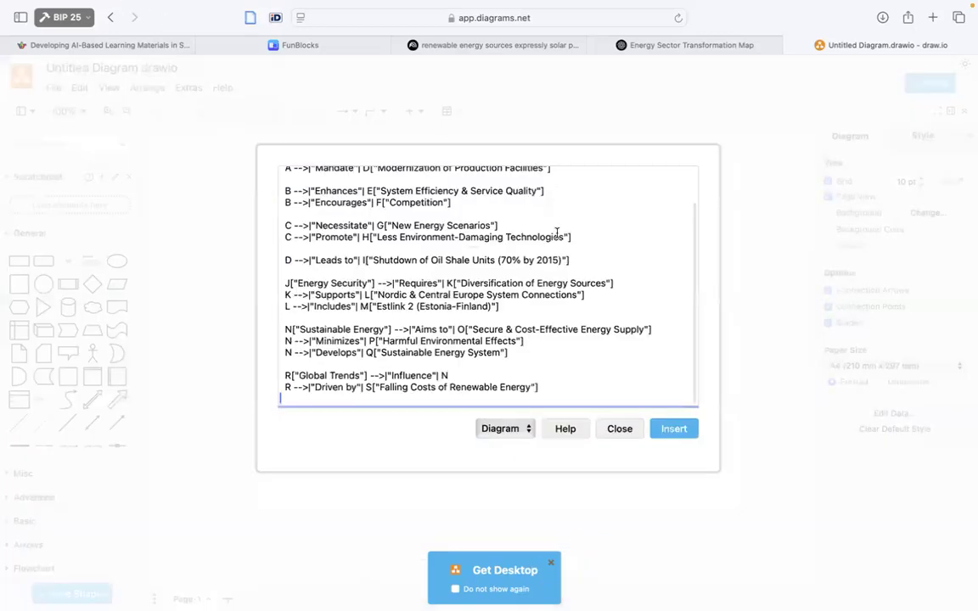
pyautogui.click(673, 430)
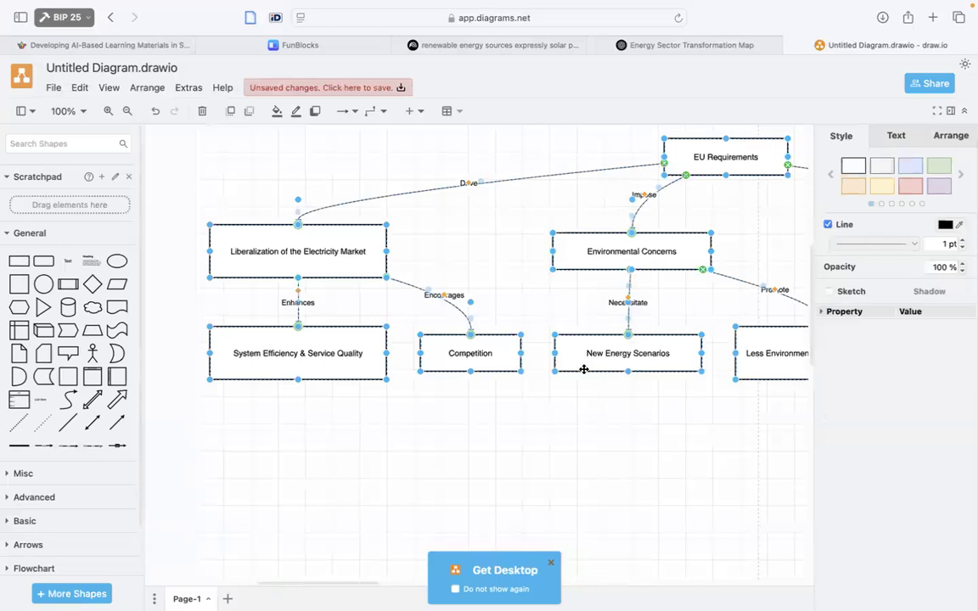
# Move the "Secure & Cost-Effective Energy Supply" box down below the level of the "Harmful Environmental Effects" box, and deselect it.
pyautogui.scroll(-5, 558, 479)
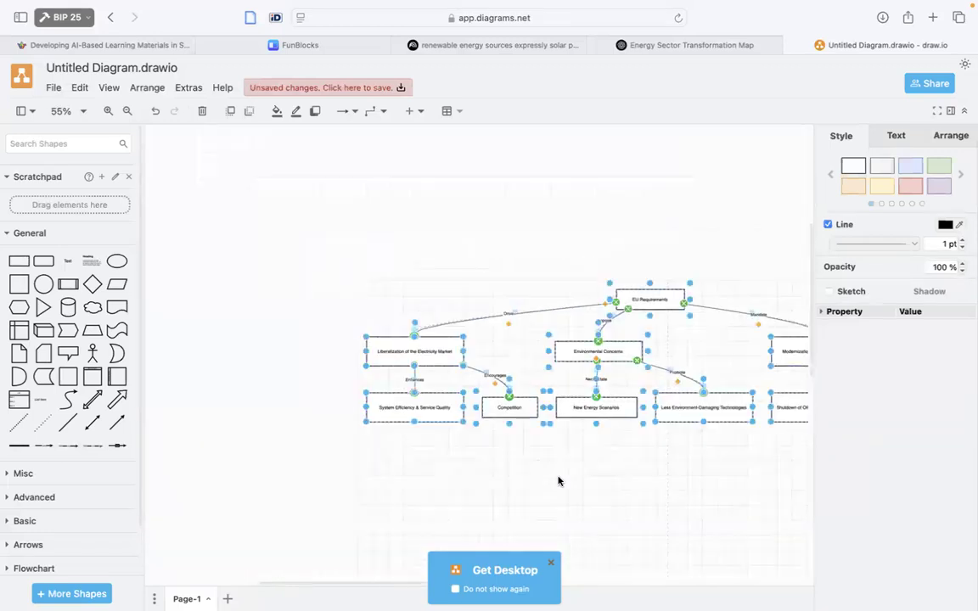
pyautogui.hscroll(7, 596, 474)
pyautogui.scroll(-1, 596, 474)
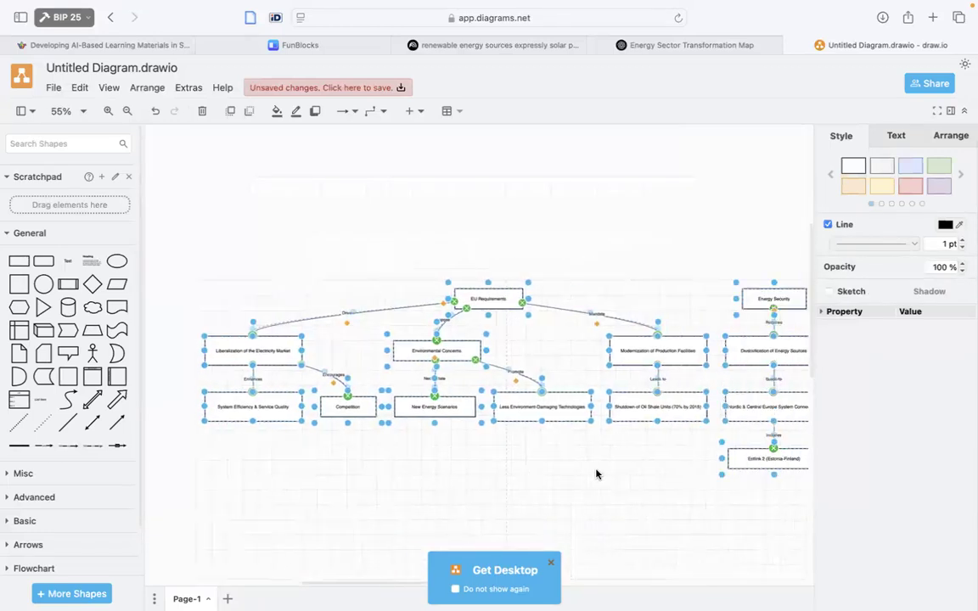
pyautogui.click(596, 474)
pyautogui.hscroll(6, 596, 473)
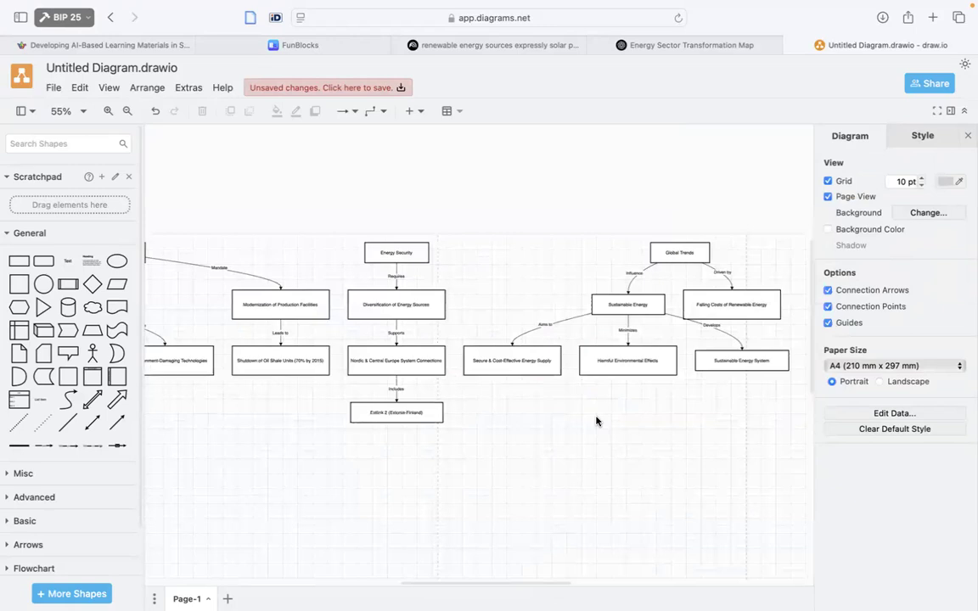
pyautogui.scroll(5, 611, 324)
pyautogui.moveTo(451, 431); pyautogui.dragTo(475, 515)
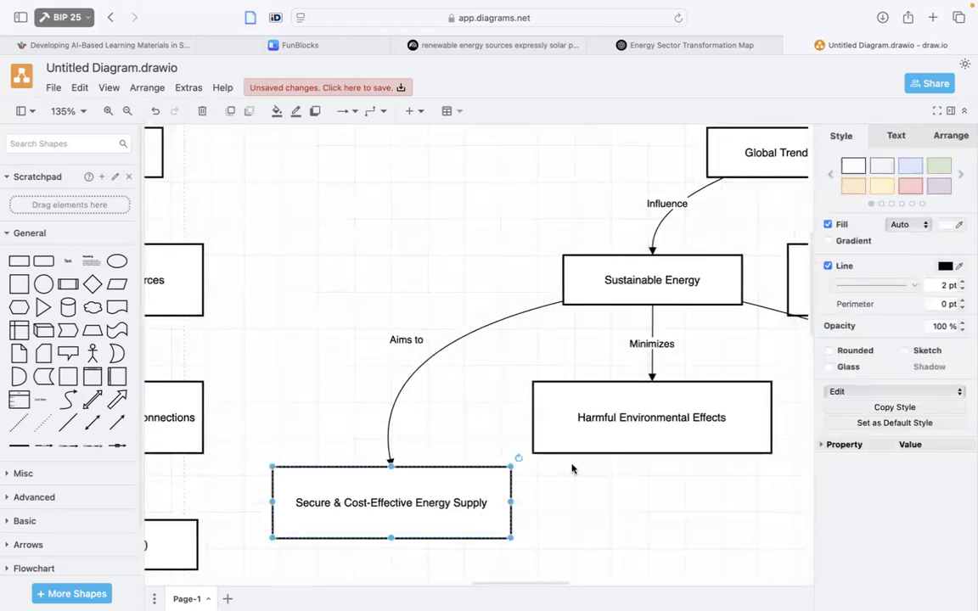
pyautogui.scroll(-4, 578, 527)
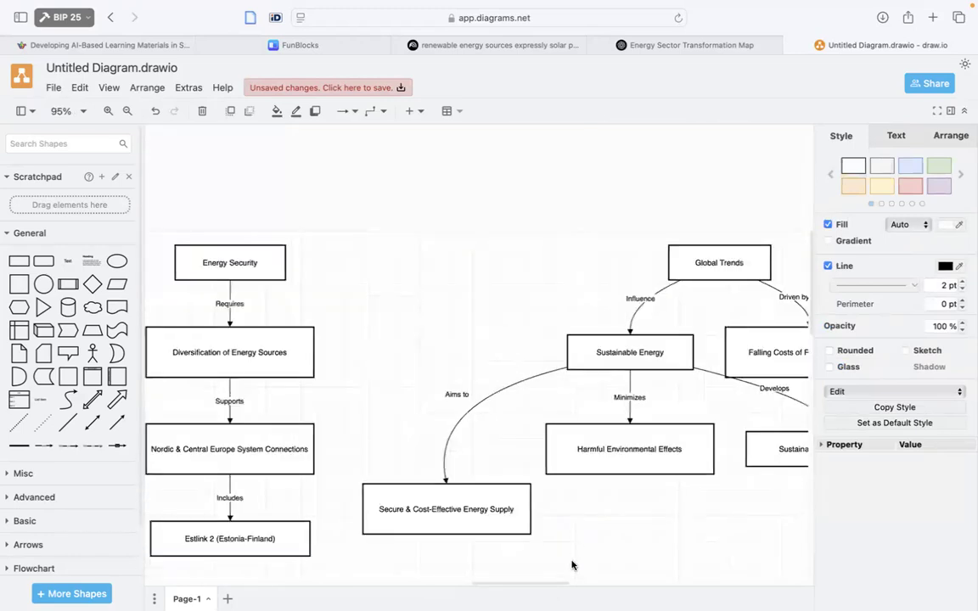
pyautogui.click(459, 441)
# Export the concept map as an SVG at 100% zoom with a copy of the diagram included, saving it as a download.
pyautogui.scroll(-3, 459, 439)
pyautogui.scroll(-3, 459, 439)
pyautogui.hscroll(-5, 459, 438)
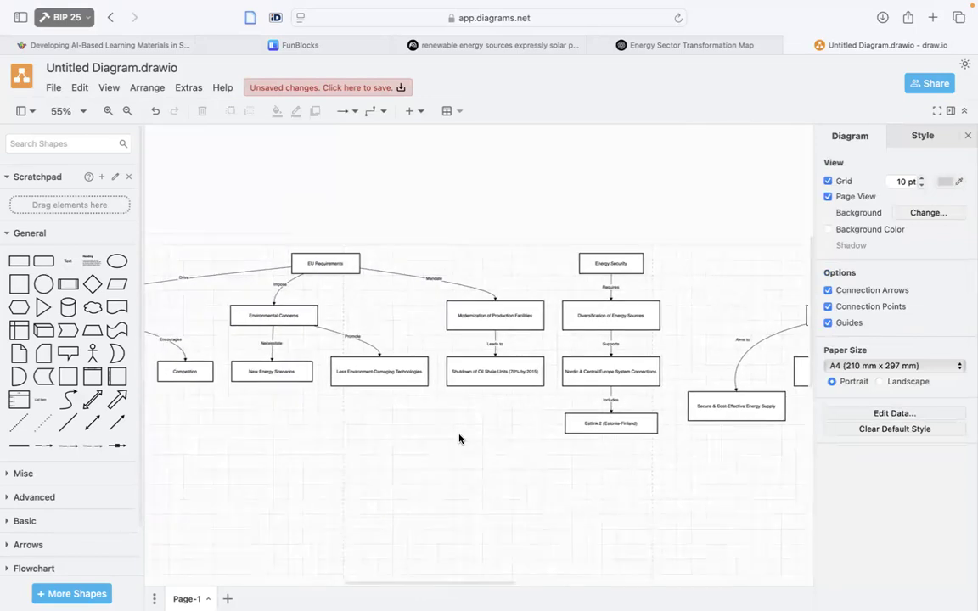
pyautogui.click(54, 89)
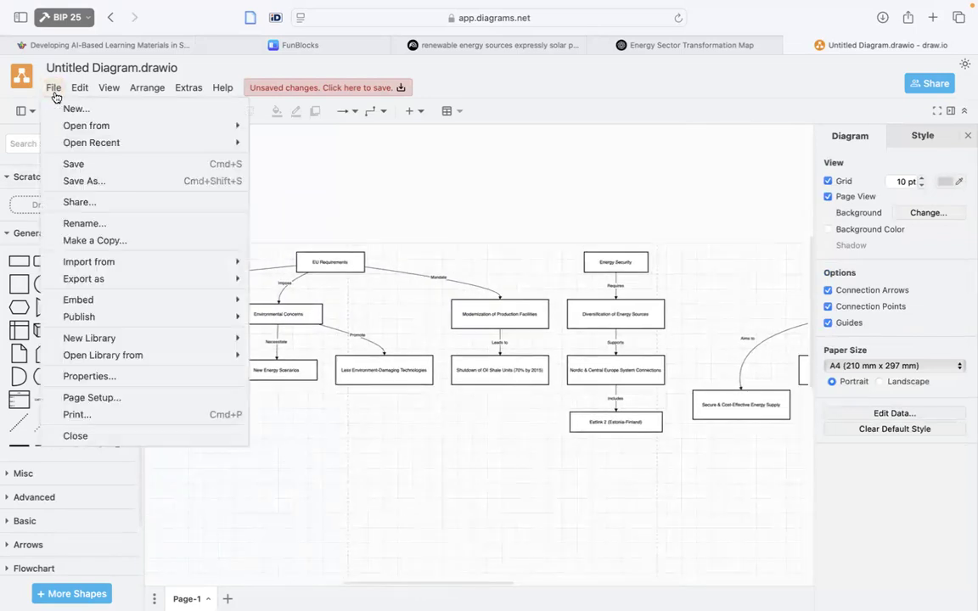
pyautogui.moveTo(136, 278)
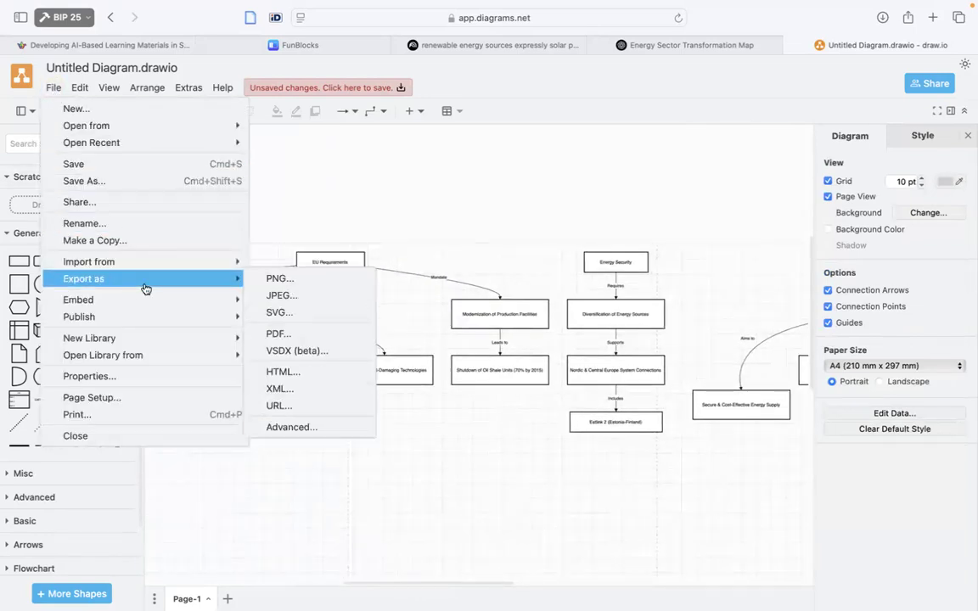
pyautogui.click(297, 312)
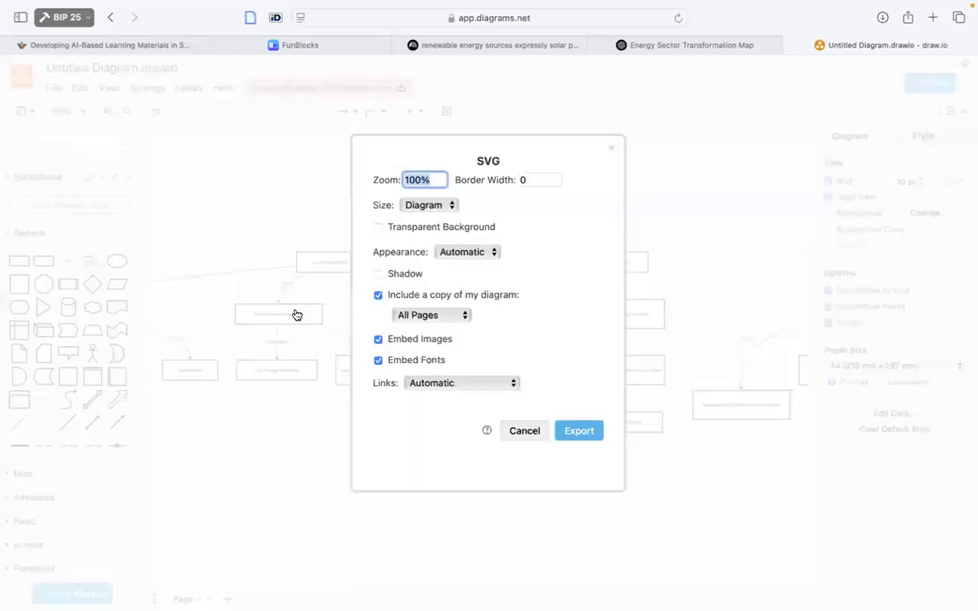
pyautogui.click(578, 431)
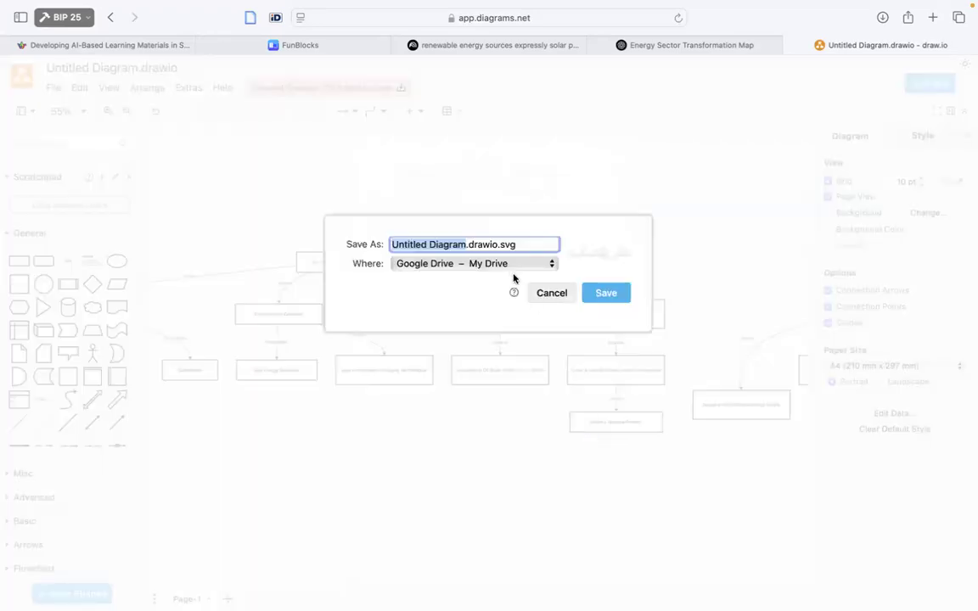
pyautogui.click(501, 264)
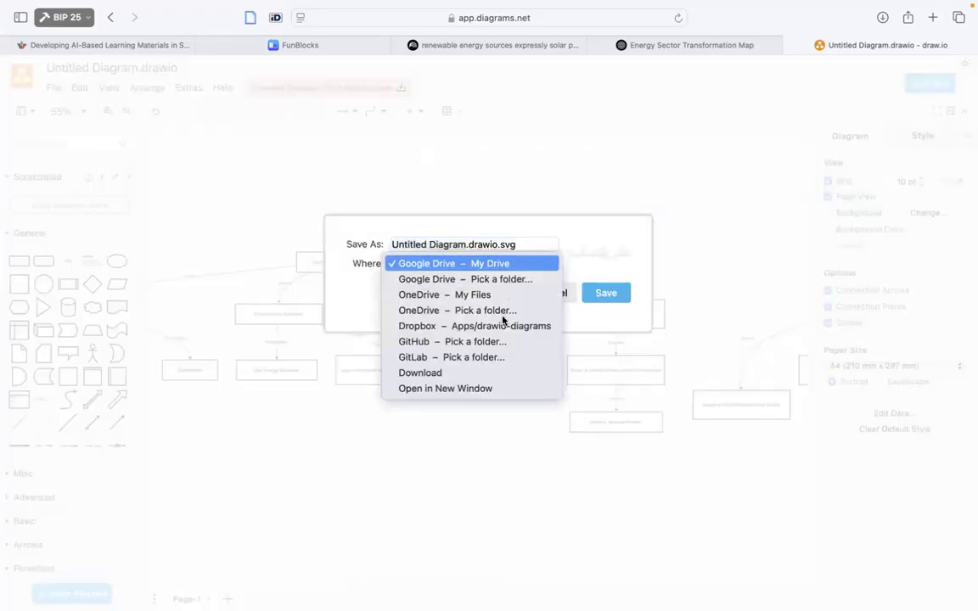
pyautogui.click(489, 373)
pyautogui.click(606, 294)
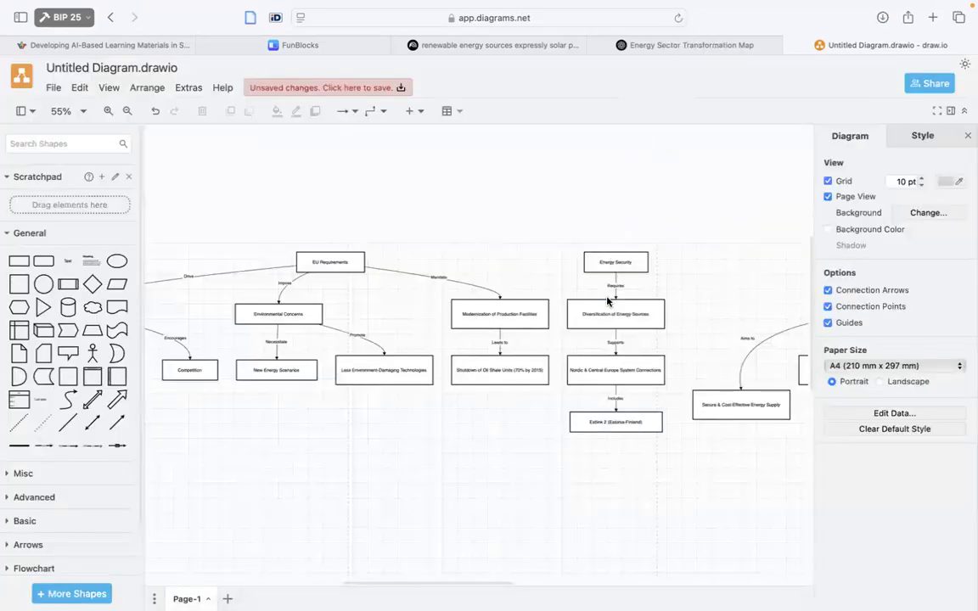
# Switch to the BIP 2025 board in Miro and examine the picture-analysis prompt linked to the example concept map.
pyautogui.hotkey('ctrl', 'Right')
pyautogui.hotkey('ctrl', 'Right')
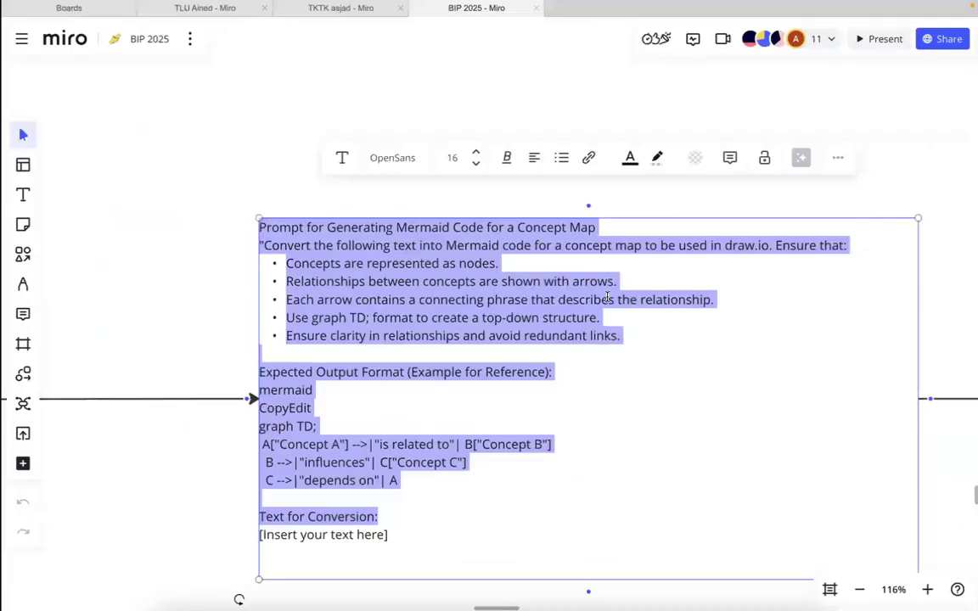
pyautogui.scroll(-5, 596, 347)
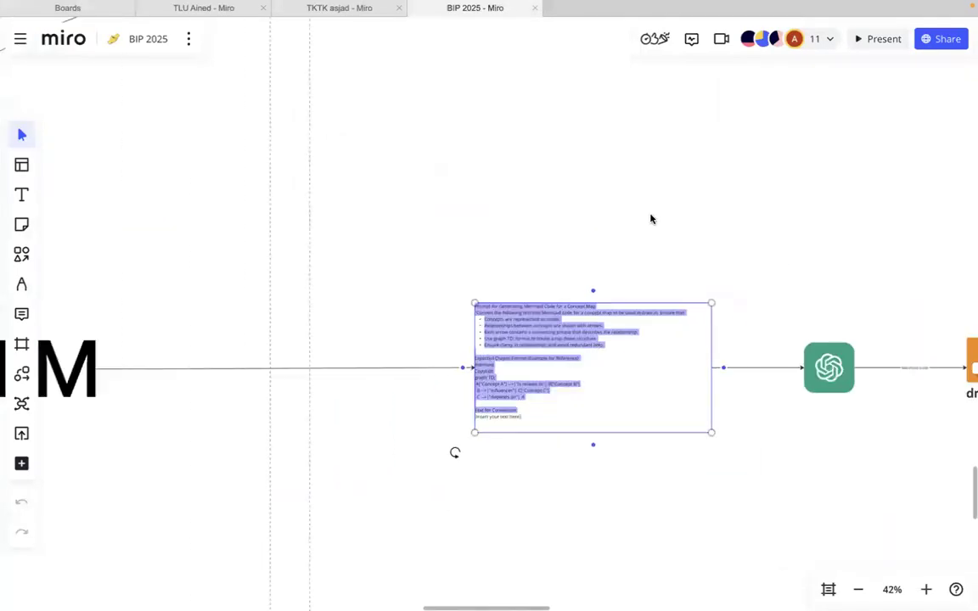
pyautogui.click(653, 219)
pyautogui.scroll(5, 653, 219)
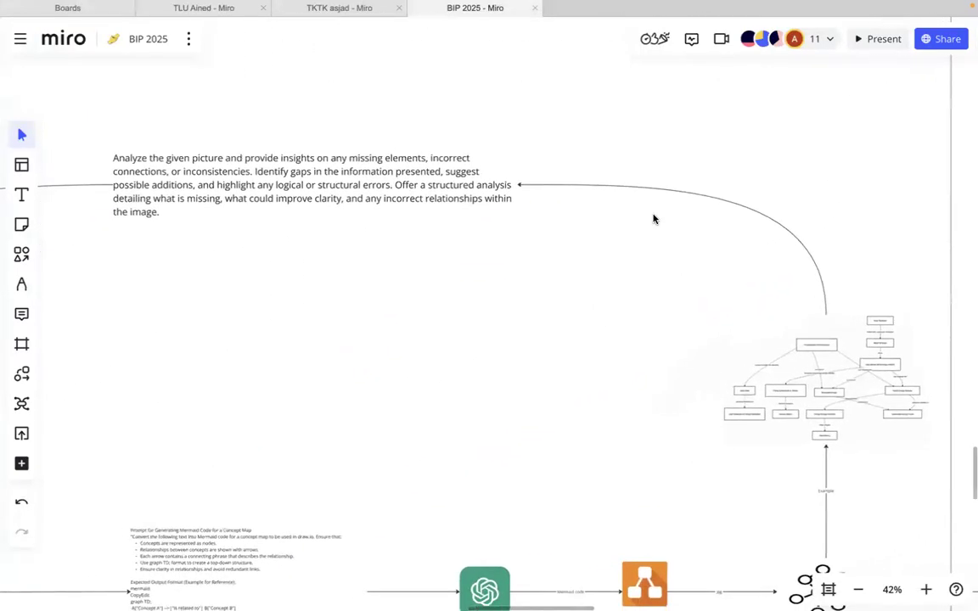
pyautogui.hscroll(-1, 653, 219)
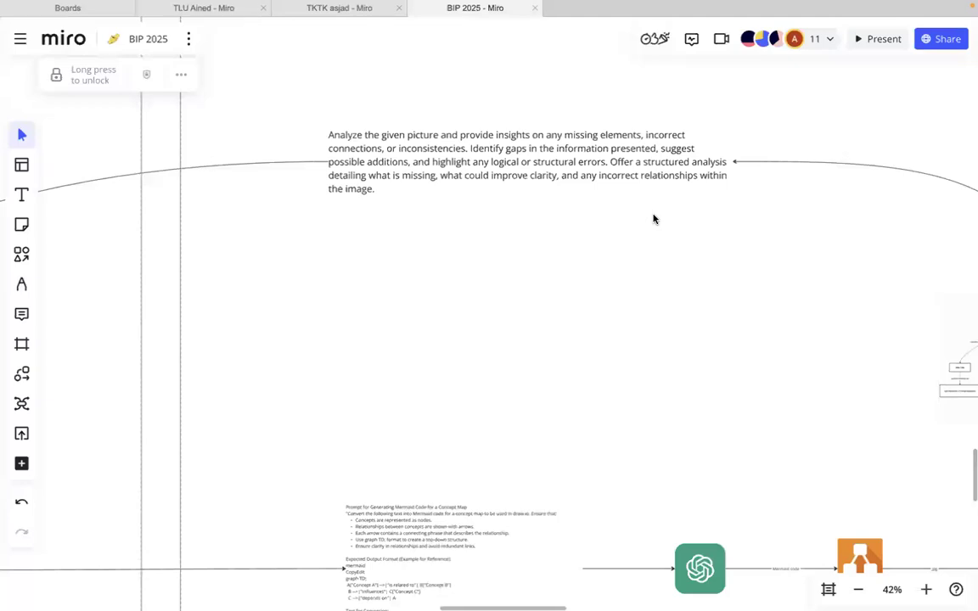
# Copy the full picture-analysis prompt beginning "Analyze the given picture and provide insights on any missing elements" from the board.
pyautogui.scroll(3, 412, 160)
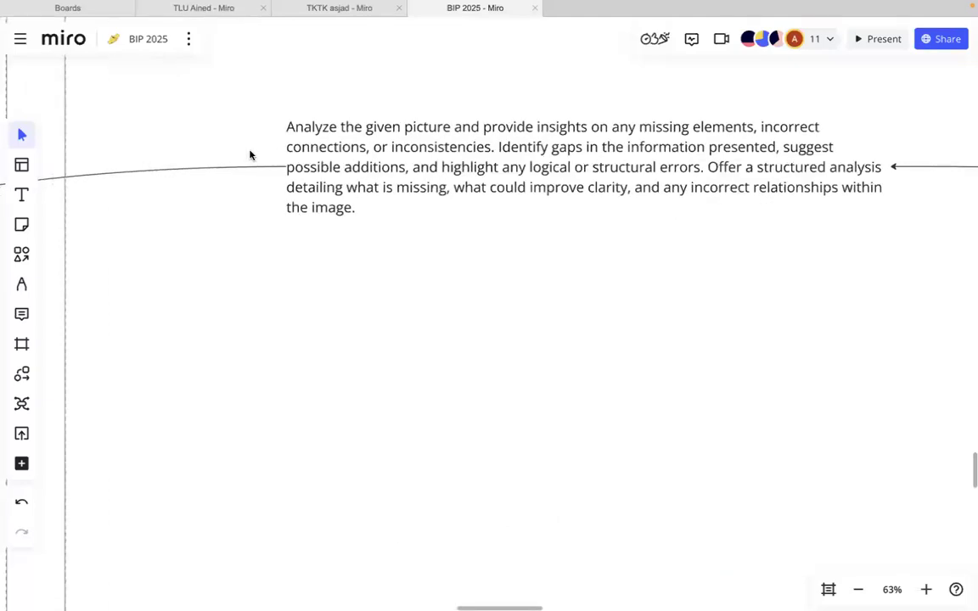
pyautogui.click(290, 126)
pyautogui.doubleClick(293, 140)
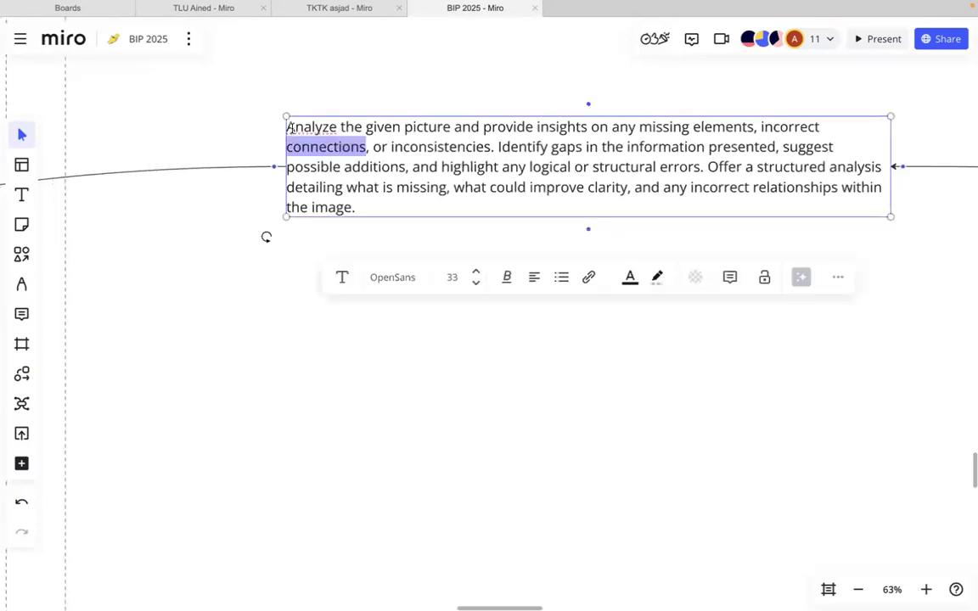
pyautogui.moveTo(295, 127); pyautogui.dragTo(310, 148)
pyautogui.click(344, 208)
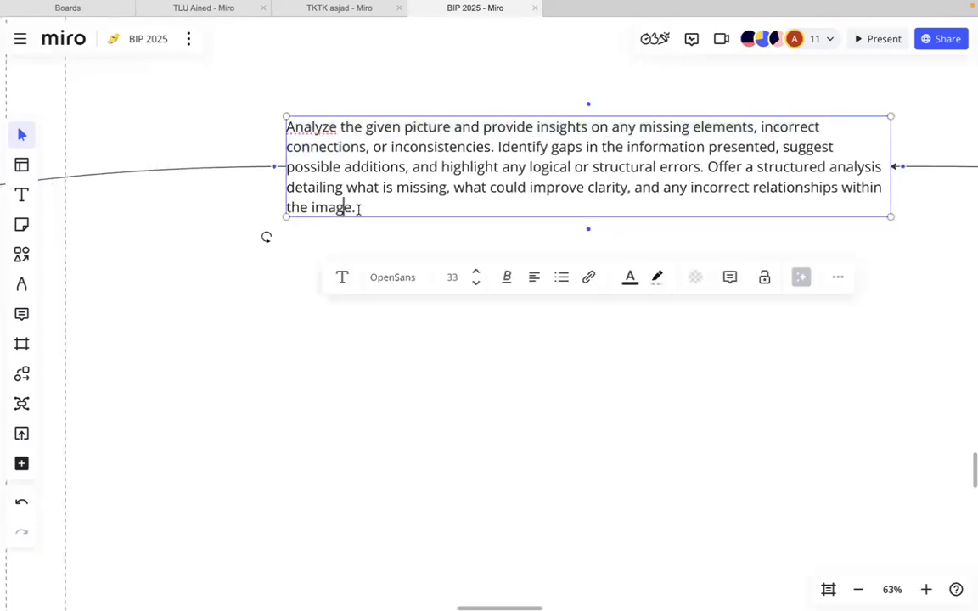
pyautogui.hotkey('ctrl', 'a')
pyautogui.press('super+c')
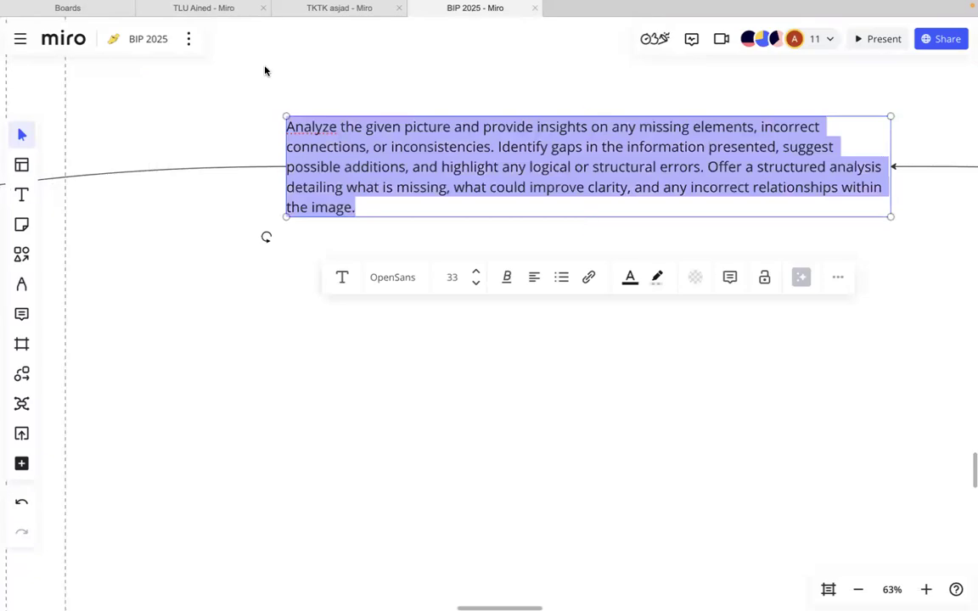
# Switch to ChatGPT, start a new chat, and send the copied analysis prompt with the exported "-2" concept map SVG from Downloads attached.
pyautogui.hotkey('ctrl', 'Left')
pyautogui.hotkey('ctrl', 'Left')
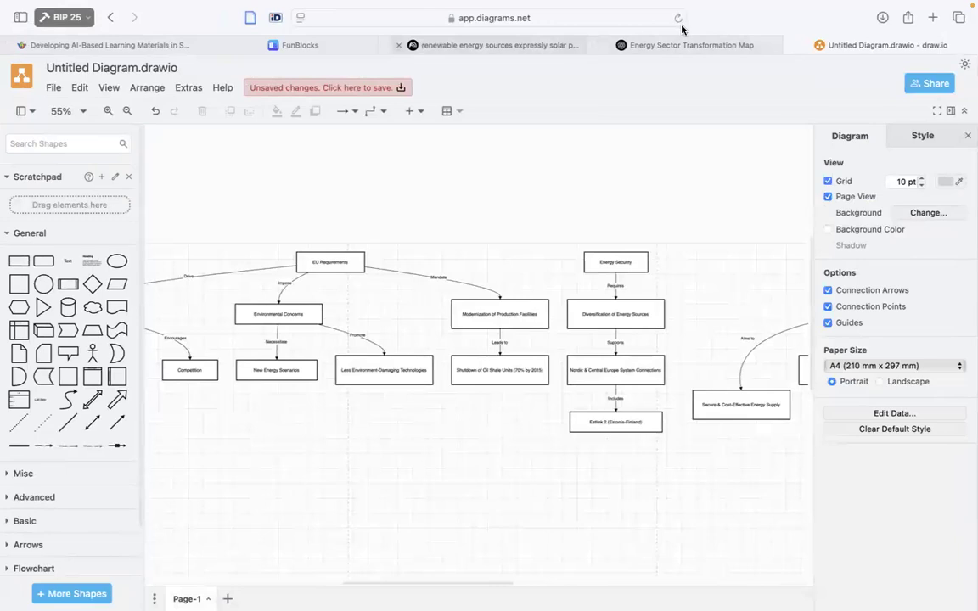
pyautogui.click(624, 44)
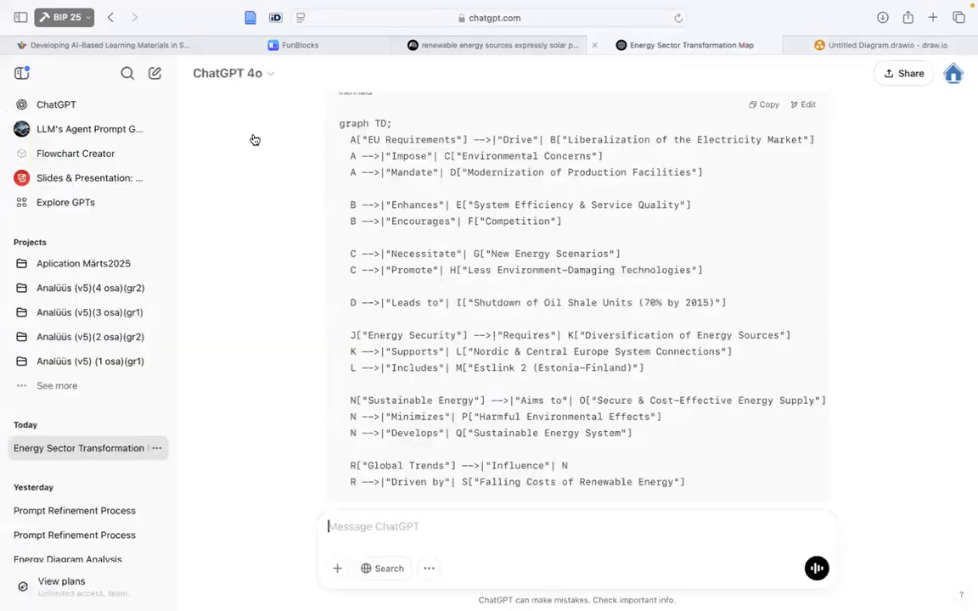
pyautogui.click(154, 73)
pyautogui.press('super+v')
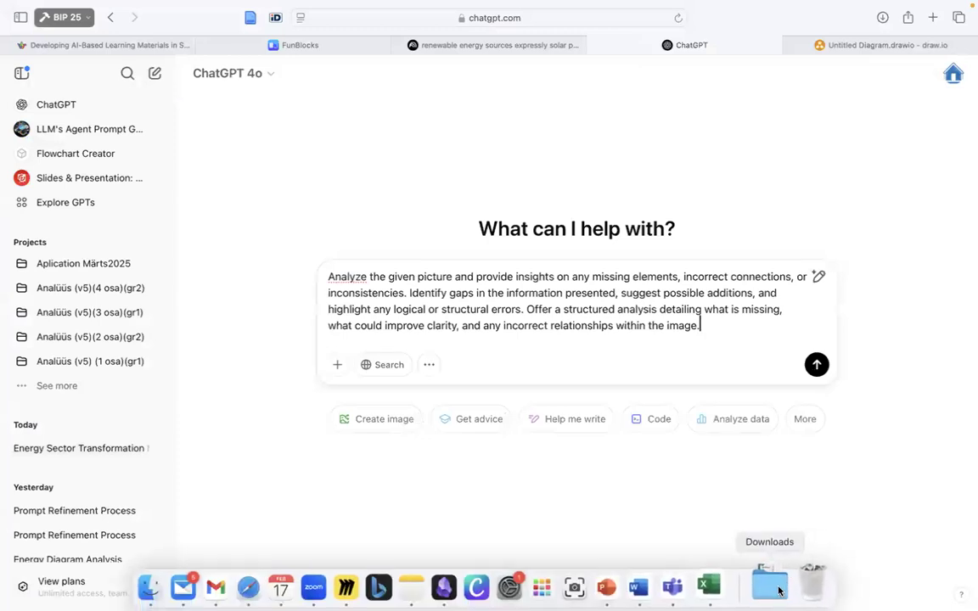
pyautogui.click(782, 585)
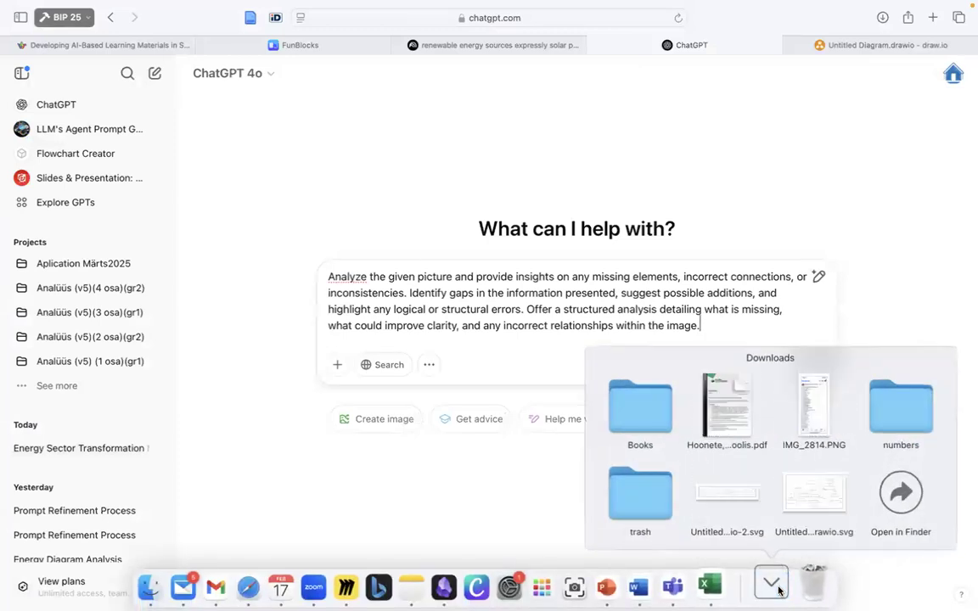
pyautogui.moveTo(722, 497); pyautogui.dragTo(737, 325)
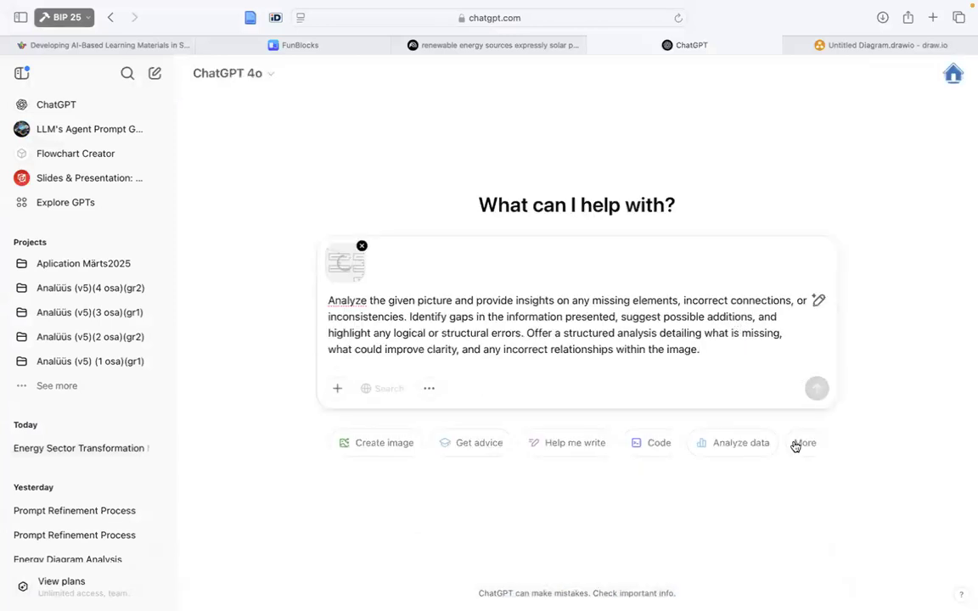
pyautogui.click(816, 393)
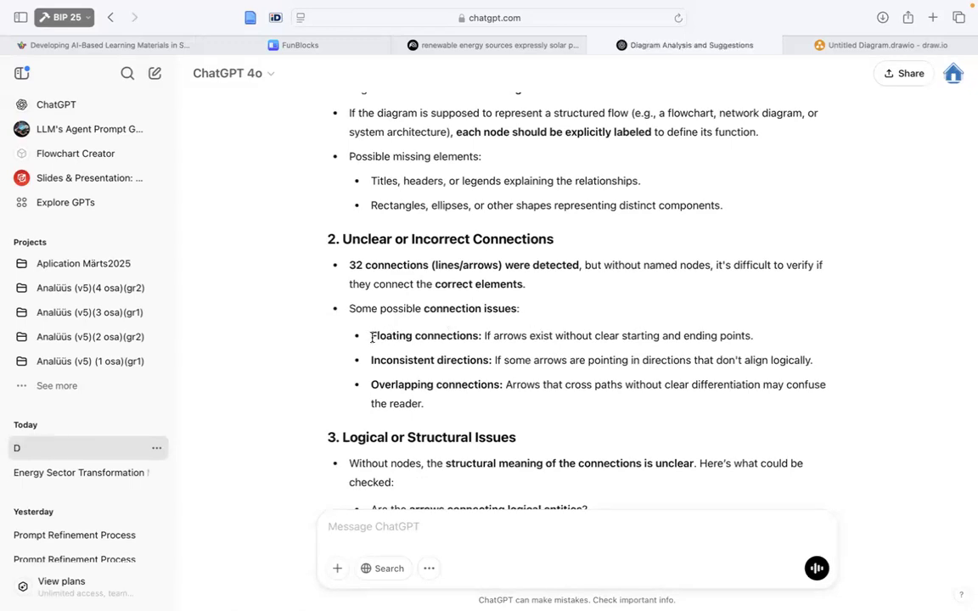
# Review ChatGPT's diagram analysis and send its fragment "nalysis did not detect named elements" as a question in the NotebookLM chat.
pyautogui.scroll(-5, 372, 337)
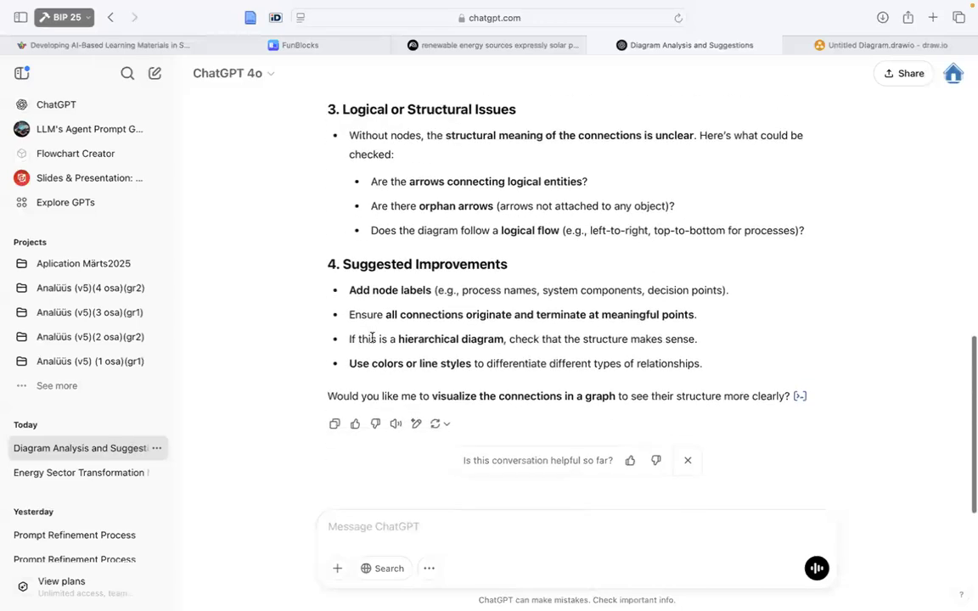
pyautogui.scroll(10, 348, 290)
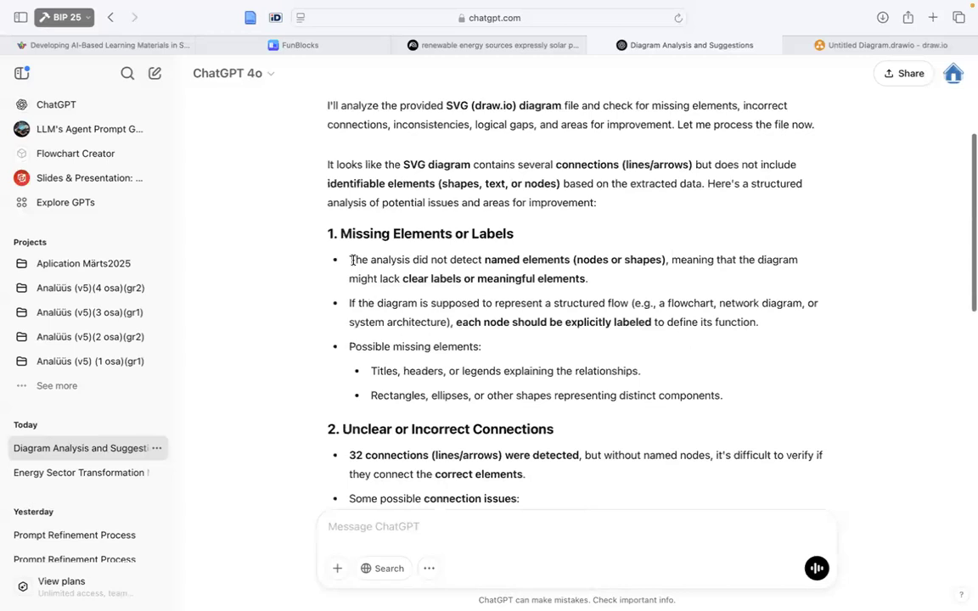
pyautogui.scroll(1, 353, 260)
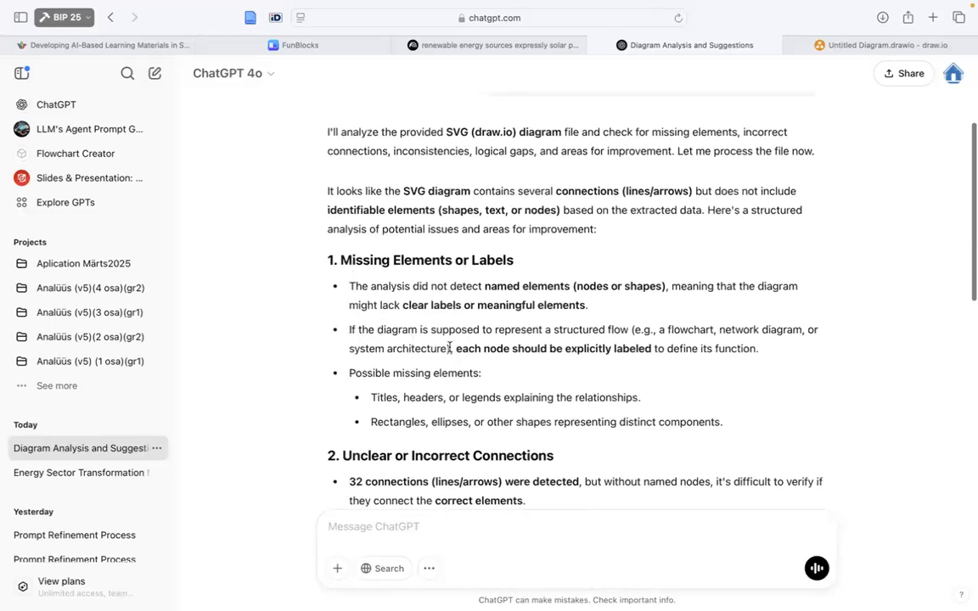
pyautogui.scroll(1, 429, 305)
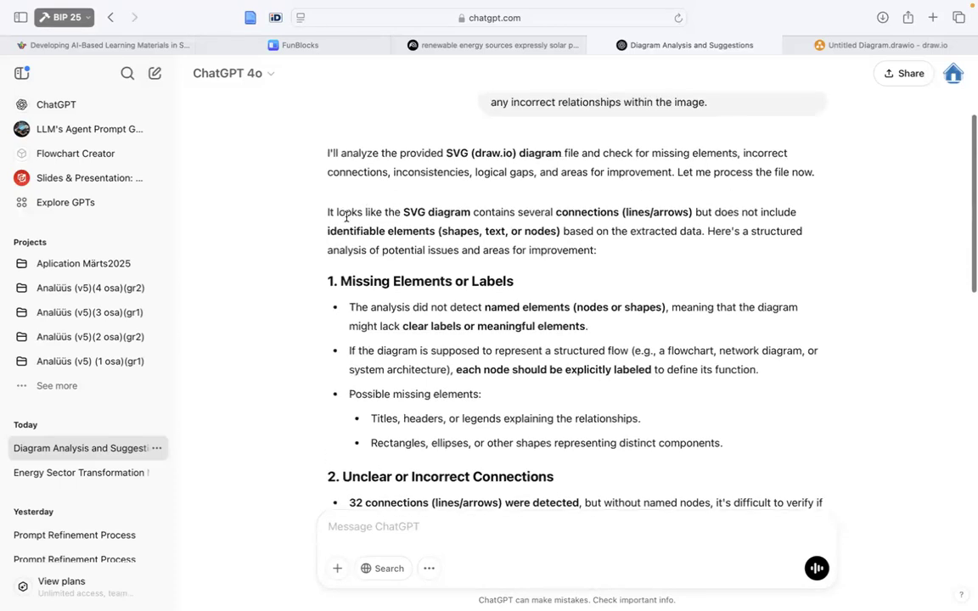
pyautogui.moveTo(376, 307); pyautogui.dragTo(569, 307)
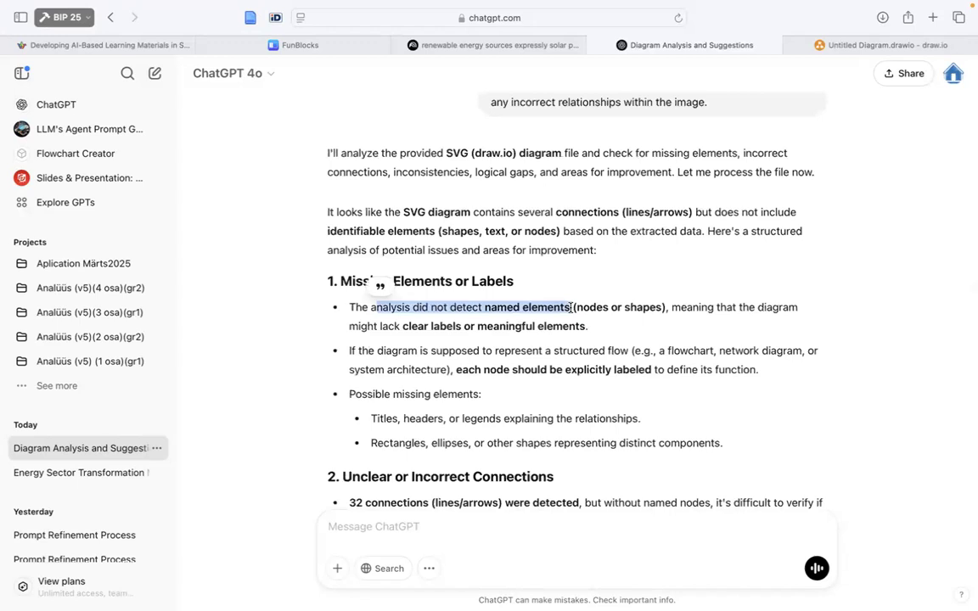
pyautogui.click(495, 44)
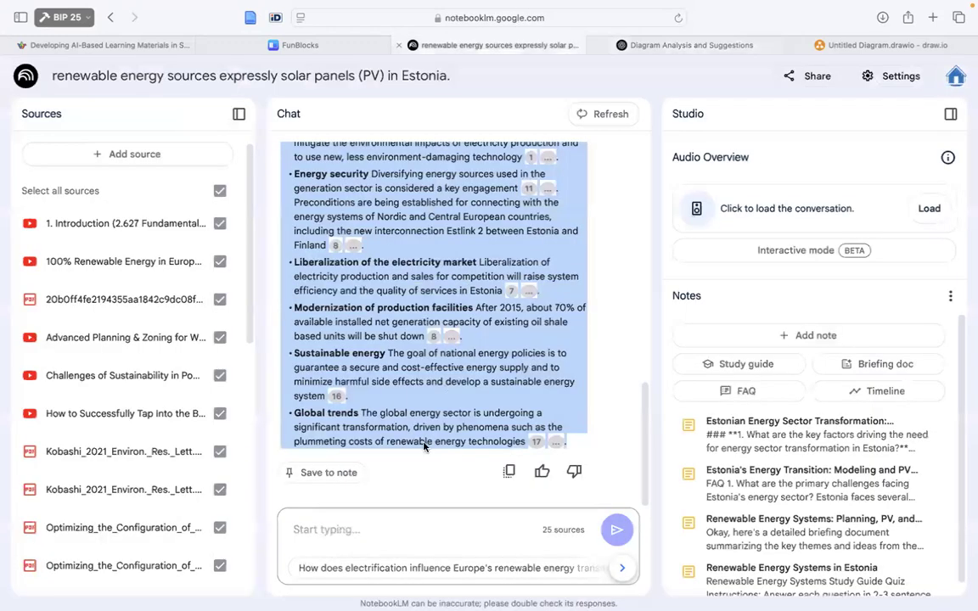
pyautogui.click(389, 515)
pyautogui.press('super+v')
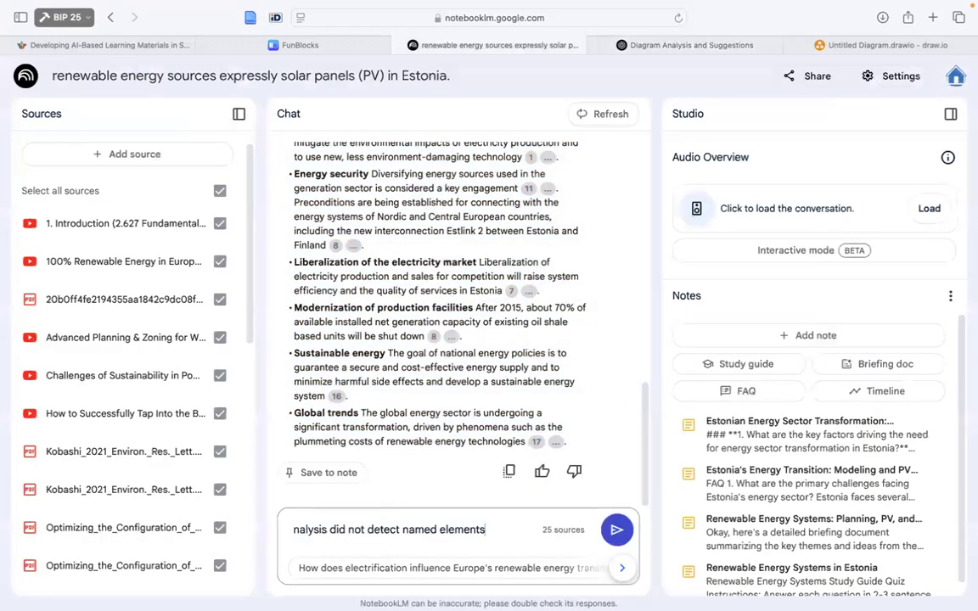
pyautogui.press('Return')
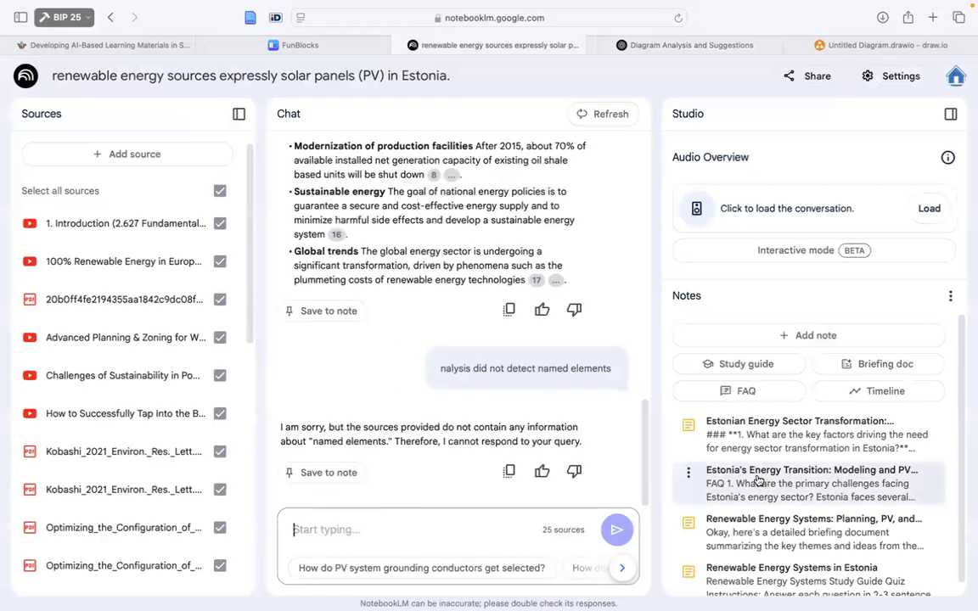
# Copy question 2 about energy planning models from the "Estonian Energy Sector Transformation" note, send it in the NotebookLM chat, and review the answer.
pyautogui.click(768, 430)
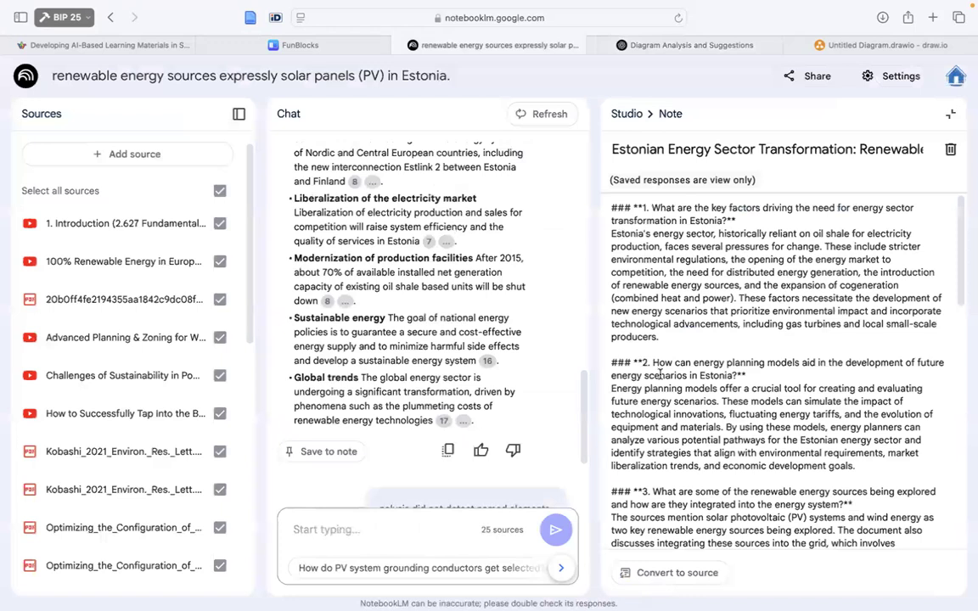
pyautogui.moveTo(653, 363); pyautogui.dragTo(737, 378)
pyautogui.hotkey('ctrl', 'c')
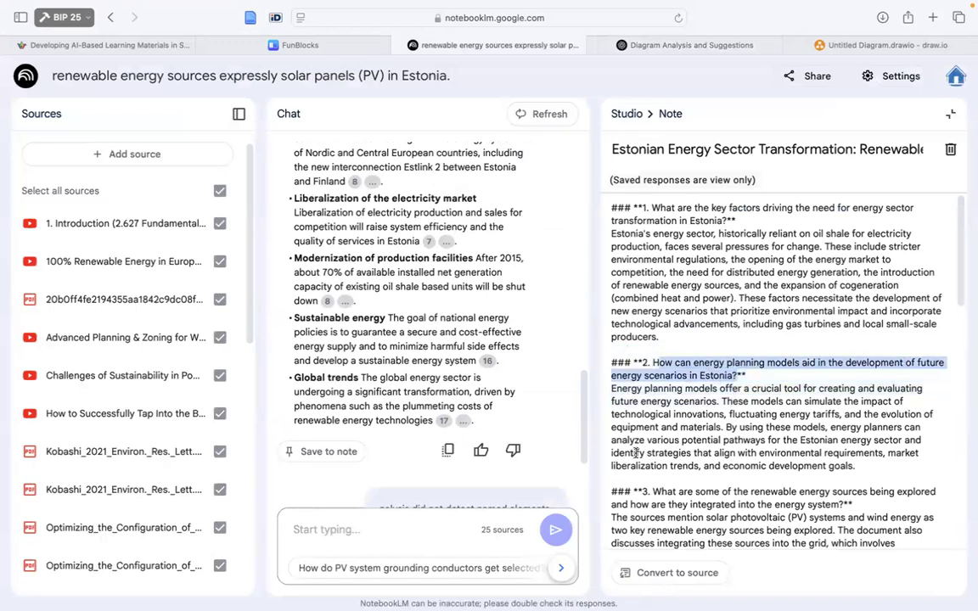
pyautogui.click(439, 529)
pyautogui.hotkey('ctrl', 'v')
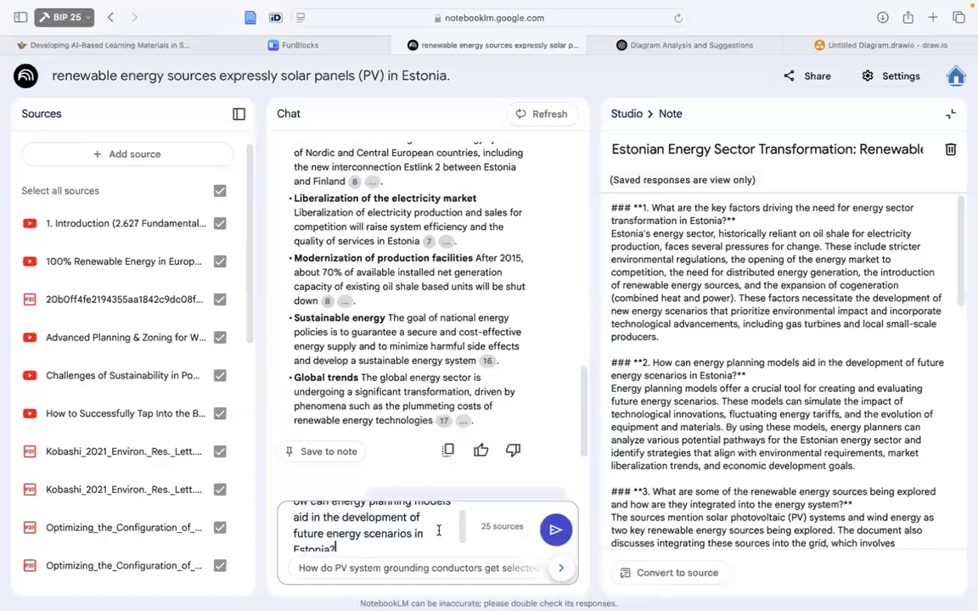
pyautogui.press('Return')
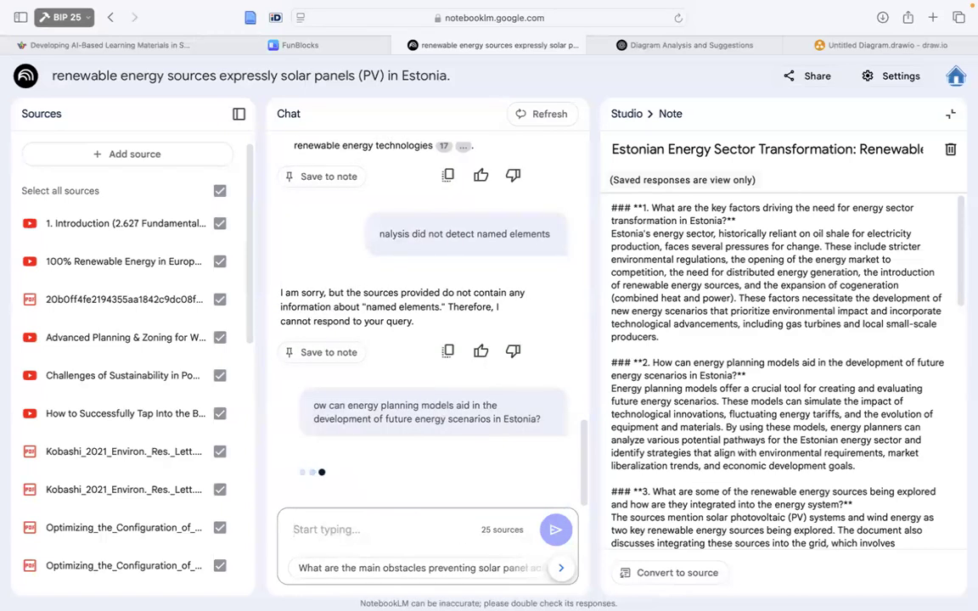
pyautogui.scroll(5, 299, 295)
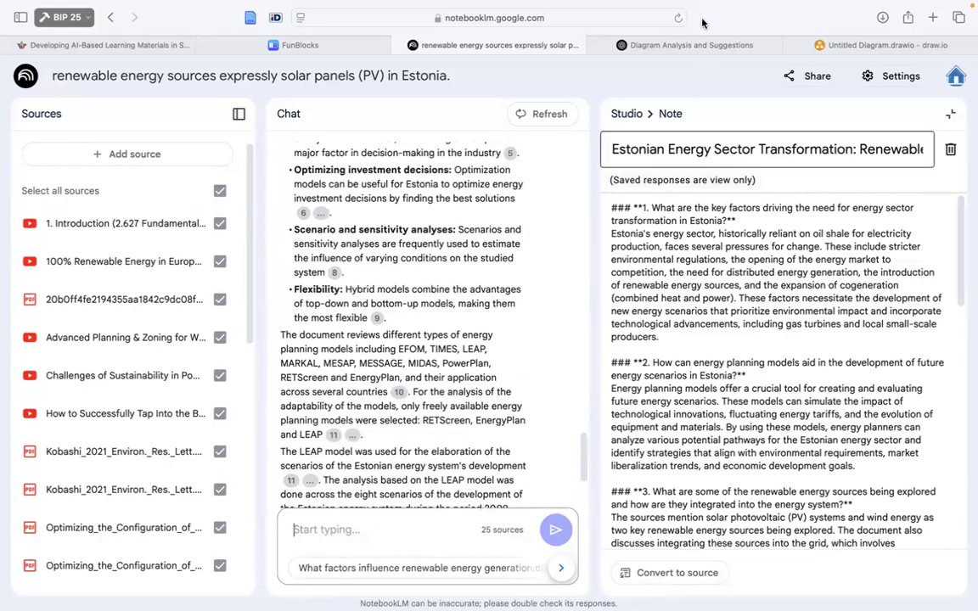
# Start a new ChatGPT chat and return to the BIP 2025 board in Miro.
pyautogui.click(679, 42)
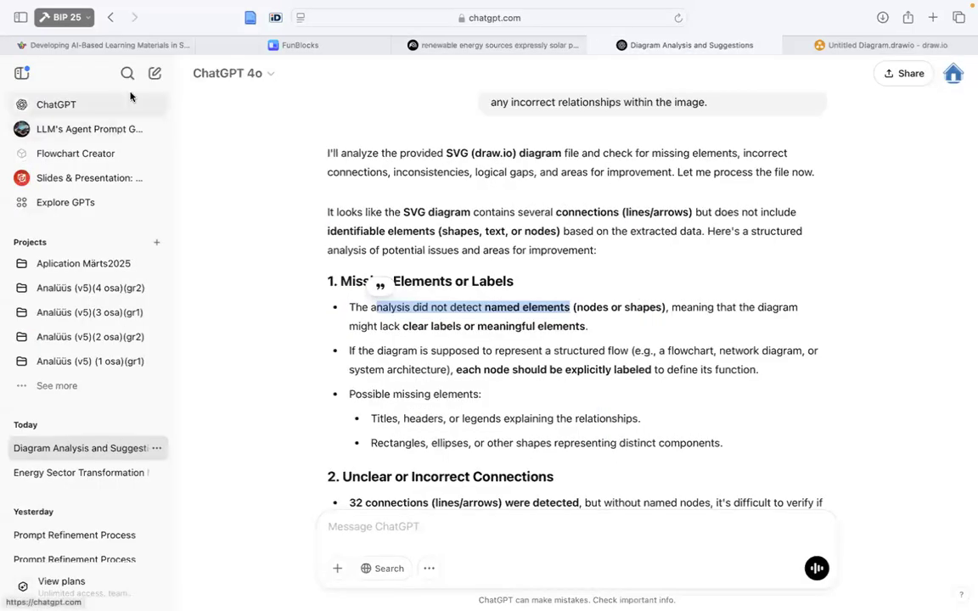
pyautogui.click(154, 73)
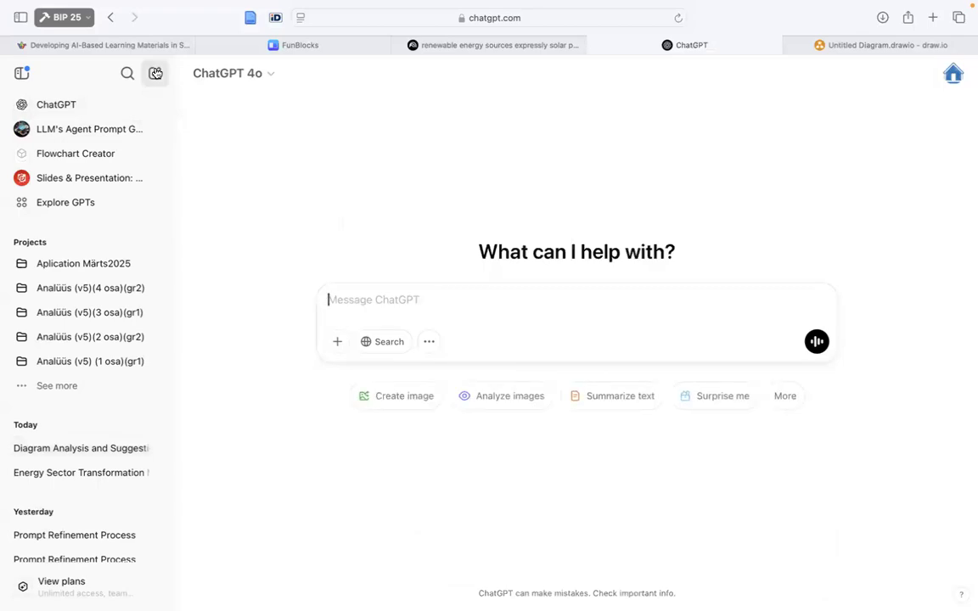
pyautogui.hotkey('ctrl', 'Right')
pyautogui.hotkey('ctrl', 'Right')
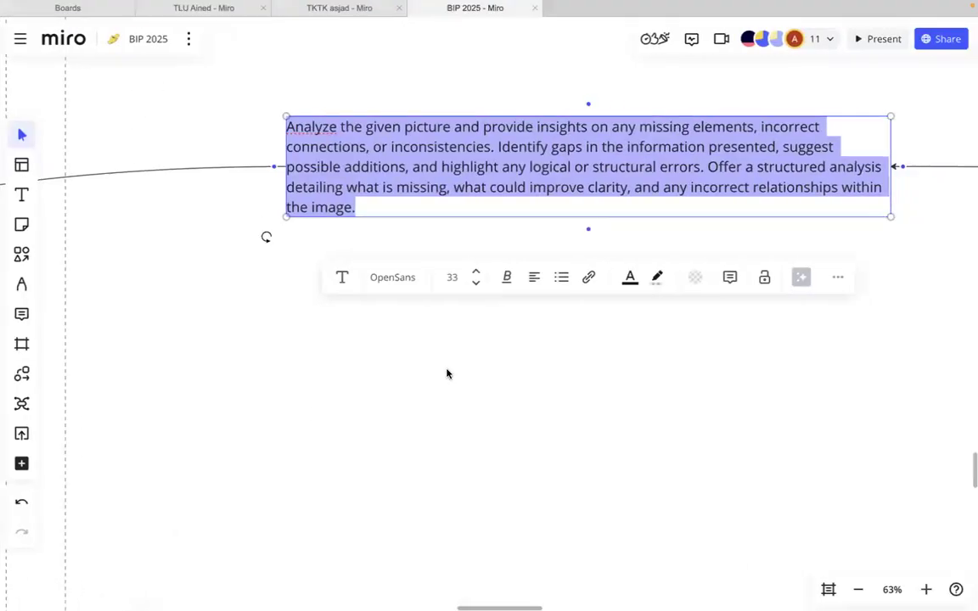
# Examine the example concept map on photovoltaics and high-altitude wind energy, including its concepts and linking phrases.
pyautogui.click(437, 393)
pyautogui.scroll(-5, 436, 393)
pyautogui.click(437, 392)
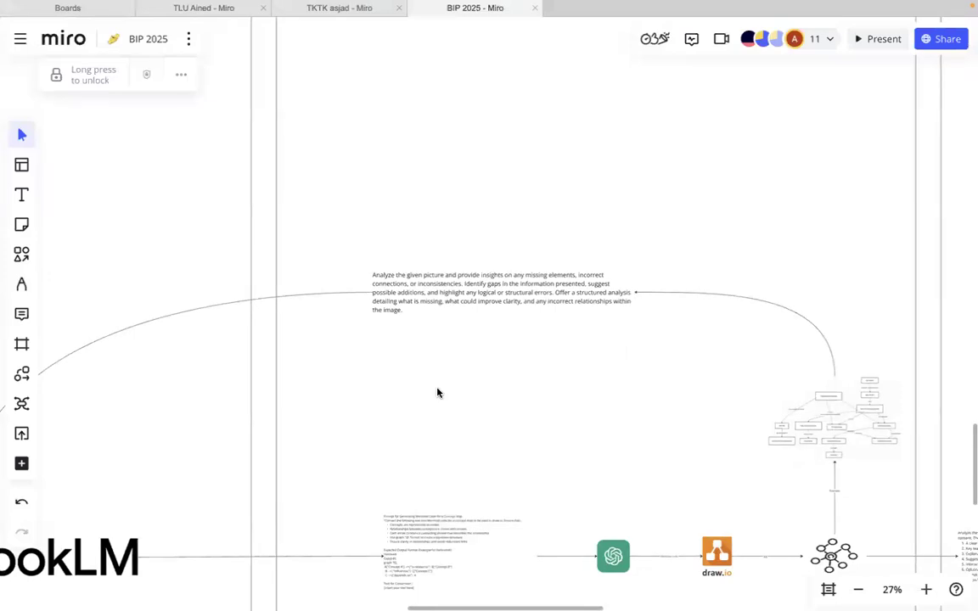
pyautogui.hscroll(5, 437, 392)
pyautogui.scroll(-3, 438, 392)
pyautogui.click(437, 392)
pyautogui.hscroll(-1, 437, 392)
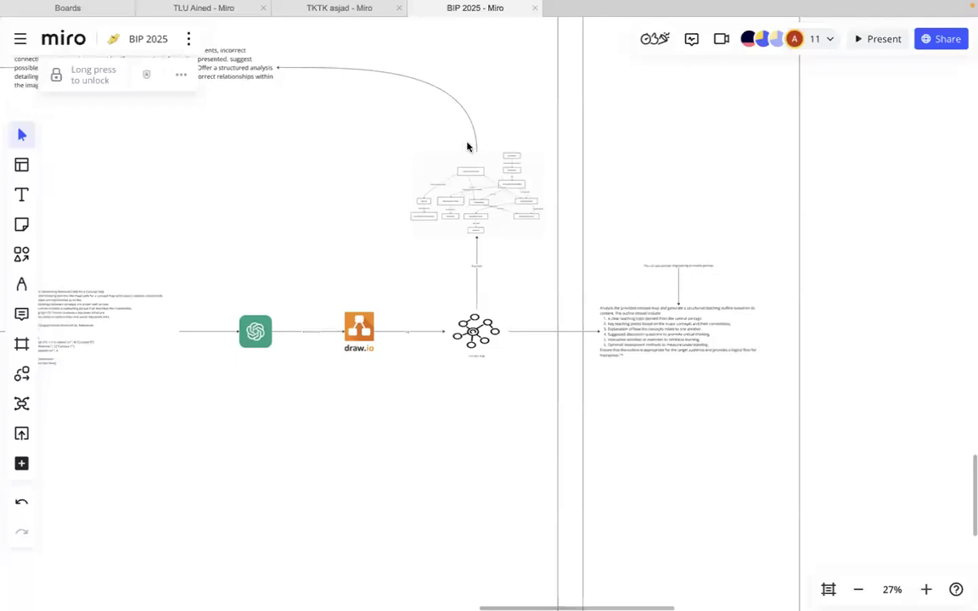
pyautogui.scroll(3, 492, 169)
pyautogui.scroll(10, 485, 168)
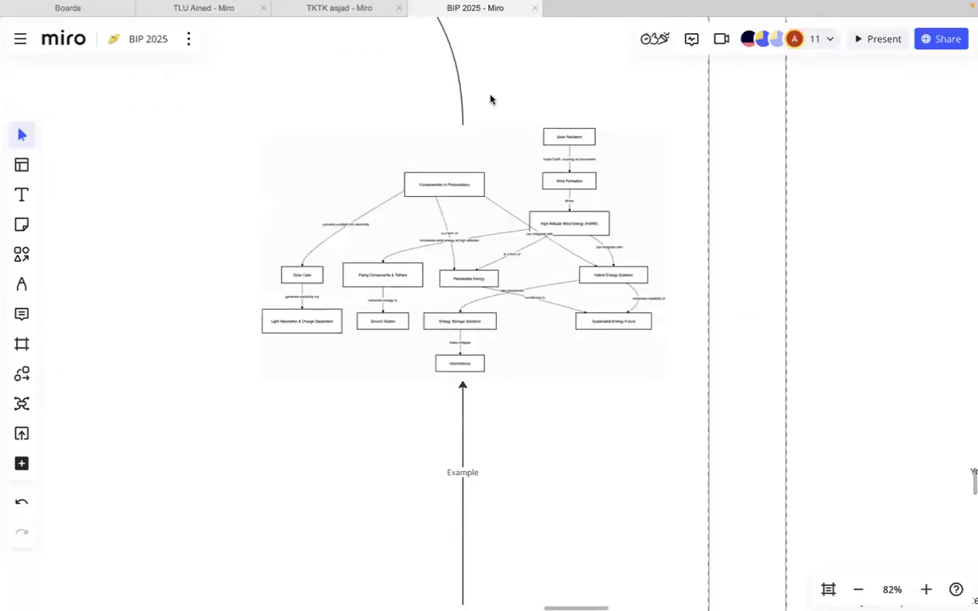
pyautogui.click(414, 165)
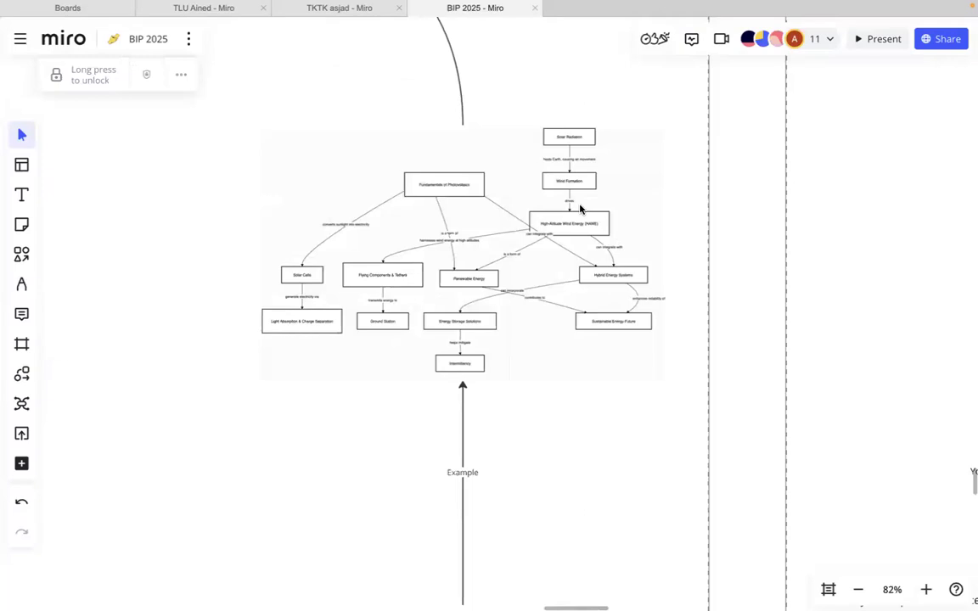
pyautogui.hscroll(-1, 581, 209)
pyautogui.scroll(3, 581, 209)
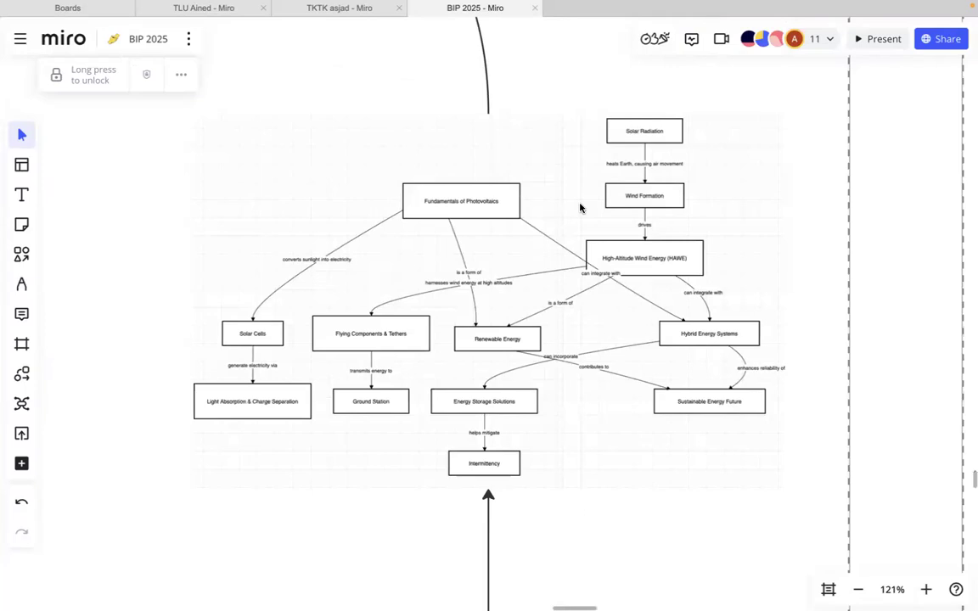
# Examine the structured teaching outline prompt, its prompt engineering note, and its place after the concept map in the workflow.
pyautogui.scroll(-2, 583, 212)
pyautogui.scroll(-6, 583, 212)
pyautogui.hscroll(5, 582, 212)
pyautogui.scroll(3, 582, 212)
pyautogui.hscroll(-4, 582, 212)
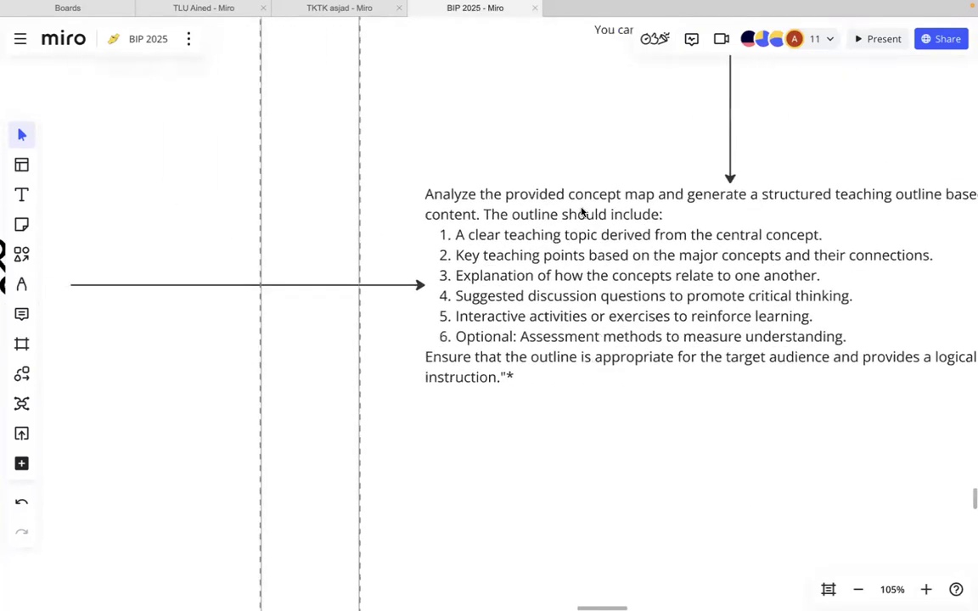
pyautogui.scroll(-3, 582, 212)
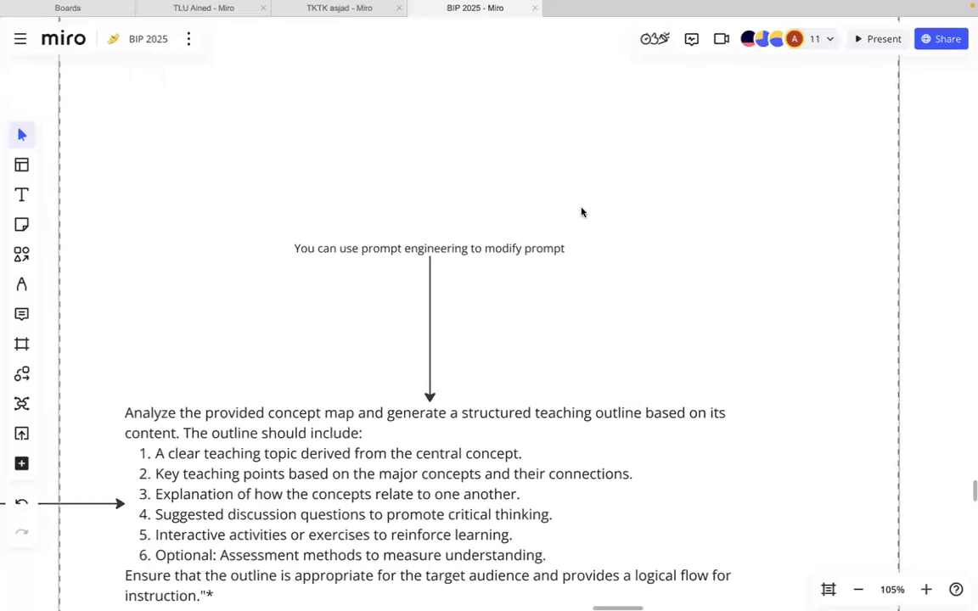
pyautogui.scroll(-5, 583, 212)
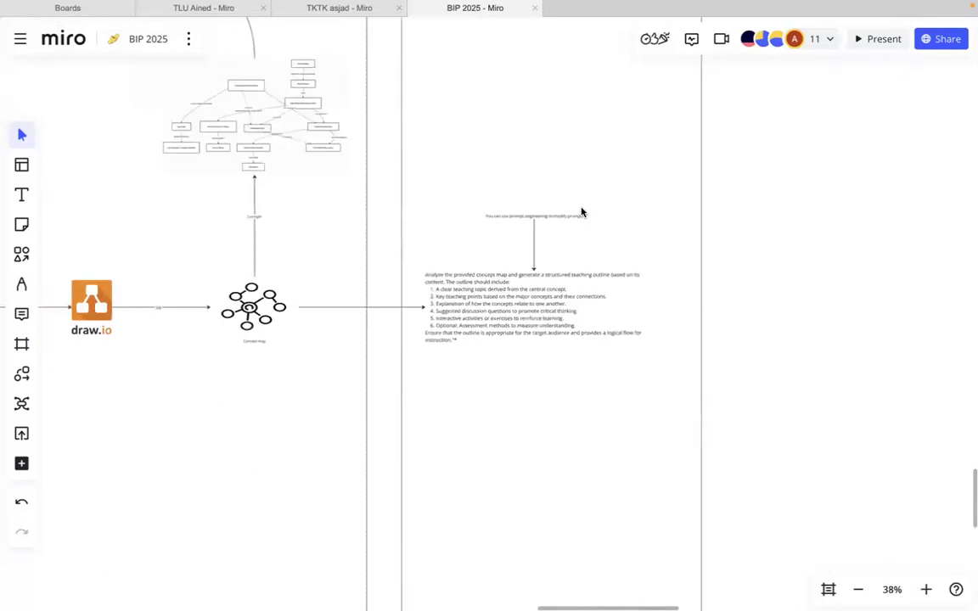
pyautogui.hscroll(-5, 582, 213)
pyautogui.scroll(-3, 582, 212)
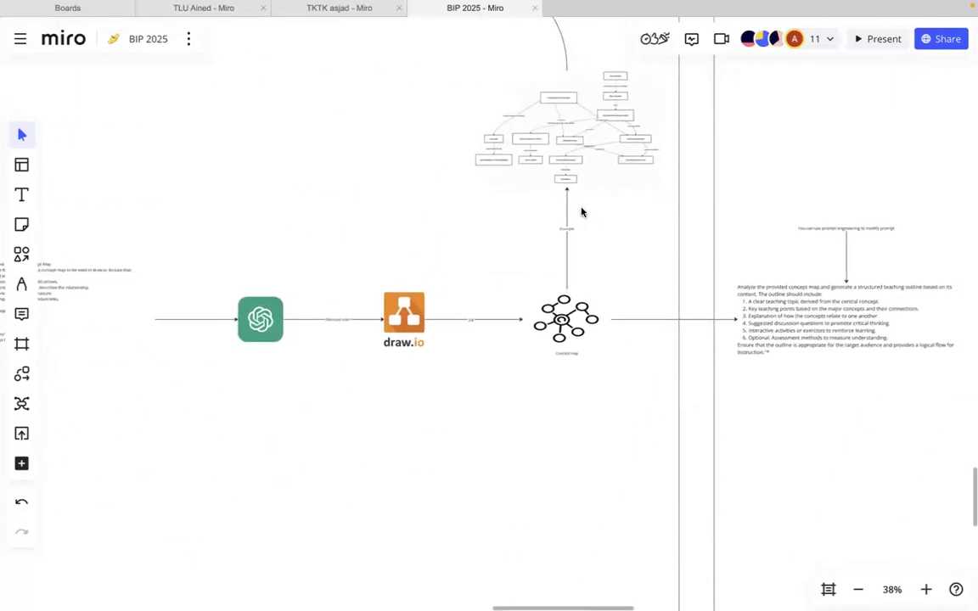
pyautogui.hscroll(5, 582, 213)
pyautogui.scroll(5, 497, 319)
pyautogui.click(497, 319)
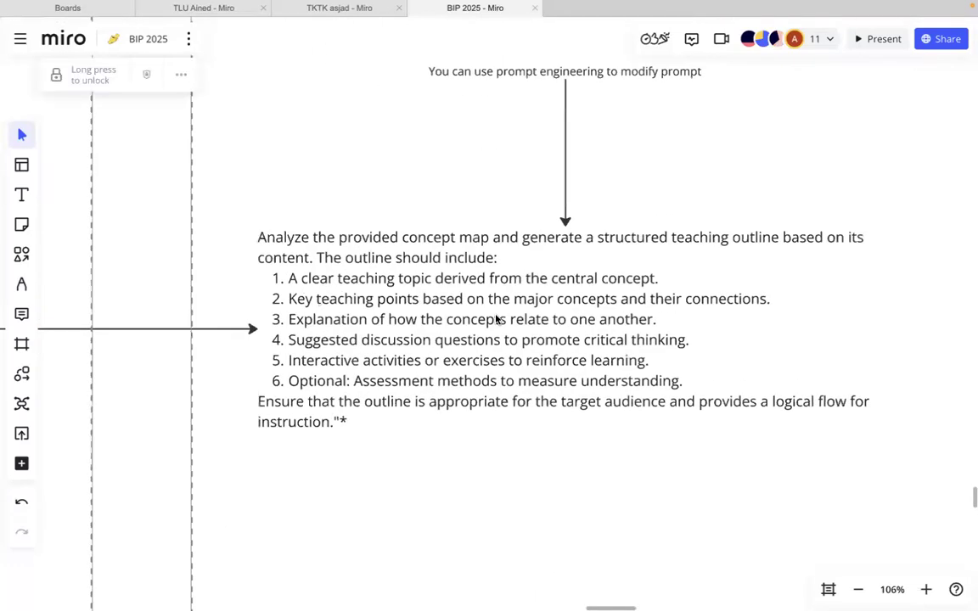
pyautogui.hotkey('ctrl', 'Left')
pyautogui.hotkey('ctrl', 'Left')
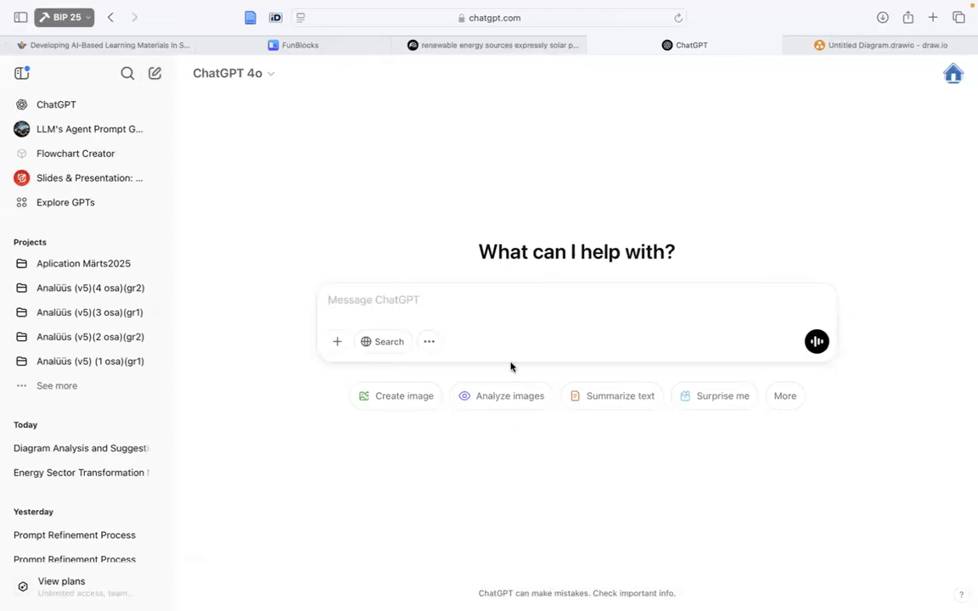
pyautogui.hotkey('ctrl', 'Right')
pyautogui.hotkey('ctrl', 'Right')
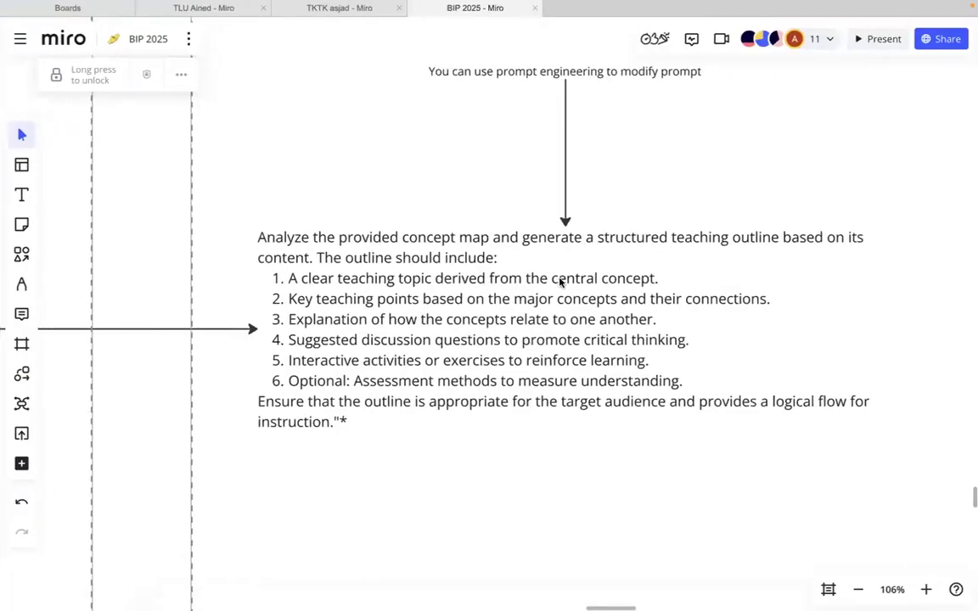
# Copy the prompt for analysing a picture for missing elements and errors from the Miro board and paste it into the new ChatGPT chat.
pyautogui.scroll(-5, 559, 282)
pyautogui.hscroll(-10, 561, 282)
pyautogui.scroll(6, 560, 279)
pyautogui.hscroll(-1, 687, 278)
pyautogui.hscroll(4, 687, 278)
pyautogui.scroll(1, 688, 278)
pyautogui.click(335, 182)
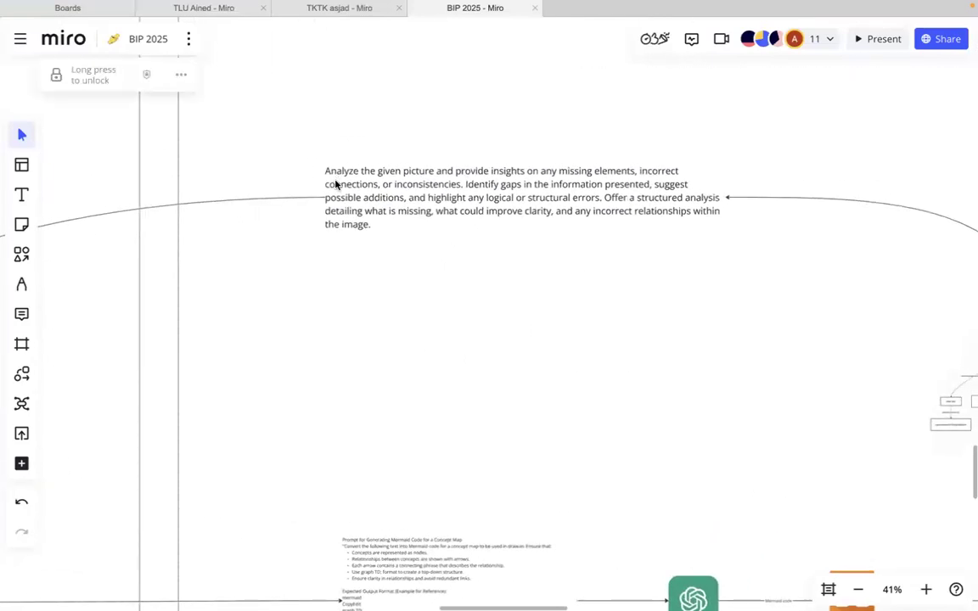
pyautogui.click(335, 184)
pyautogui.doubleClick(365, 212)
pyautogui.press('super+c')
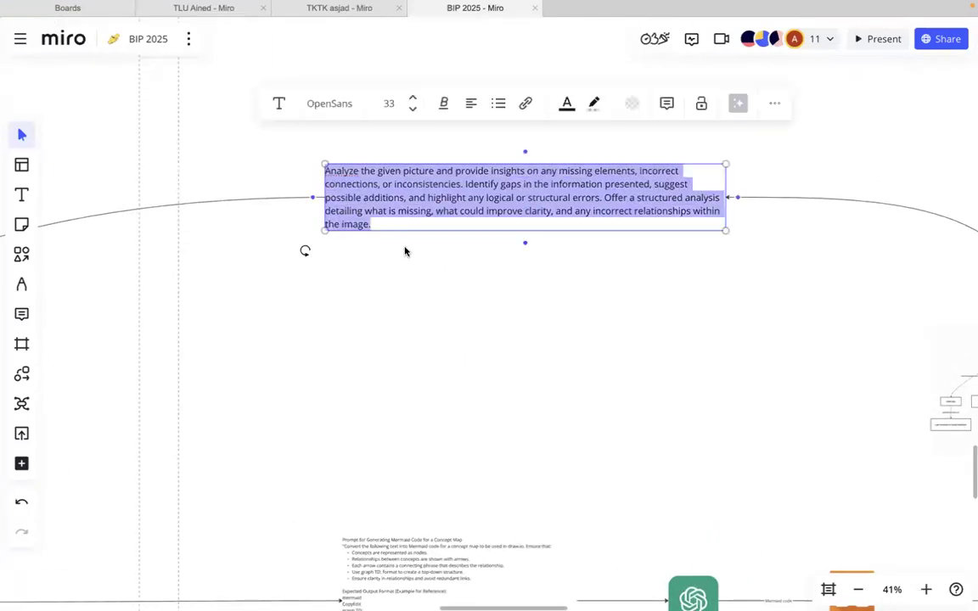
pyautogui.hotkey('ctrl', 'Left')
pyautogui.hotkey('ctrl', 'Left')
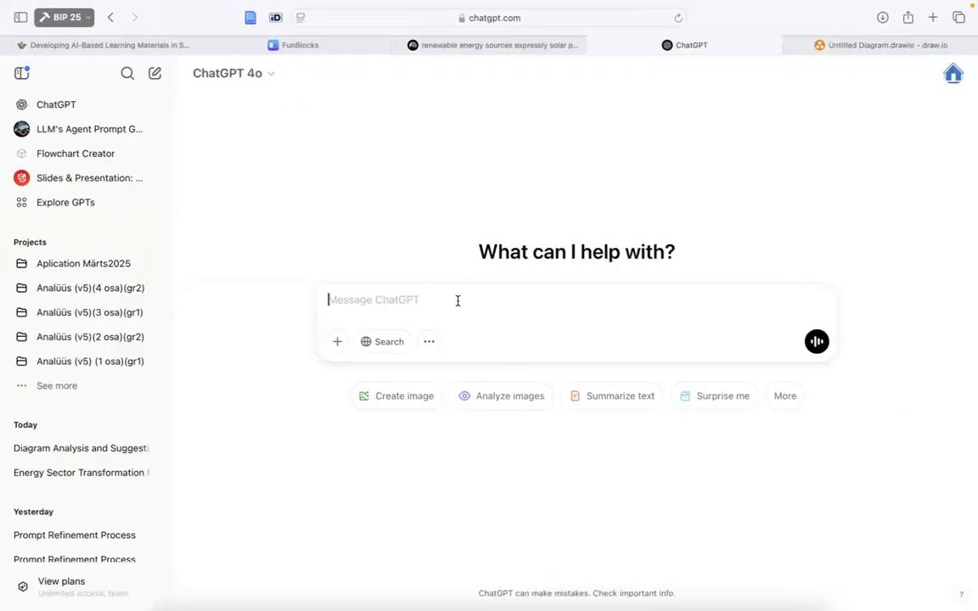
pyautogui.press('super+v')
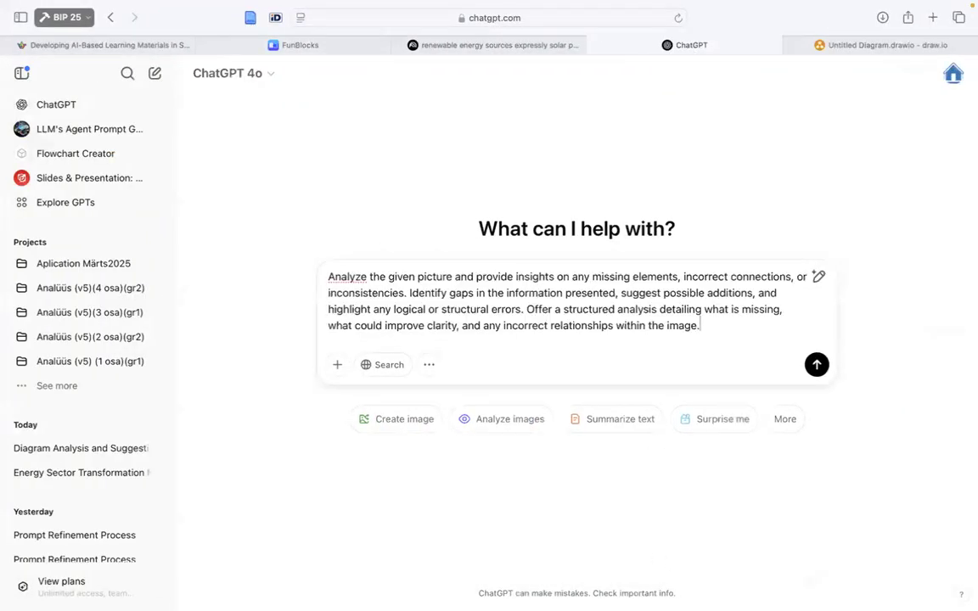
# Copy the NotebookLM answer on energy planning models, append it to the picture analysis prompt in ChatGPT, and send the message.
pyautogui.click(479, 44)
pyautogui.scroll(15, 318, 266)
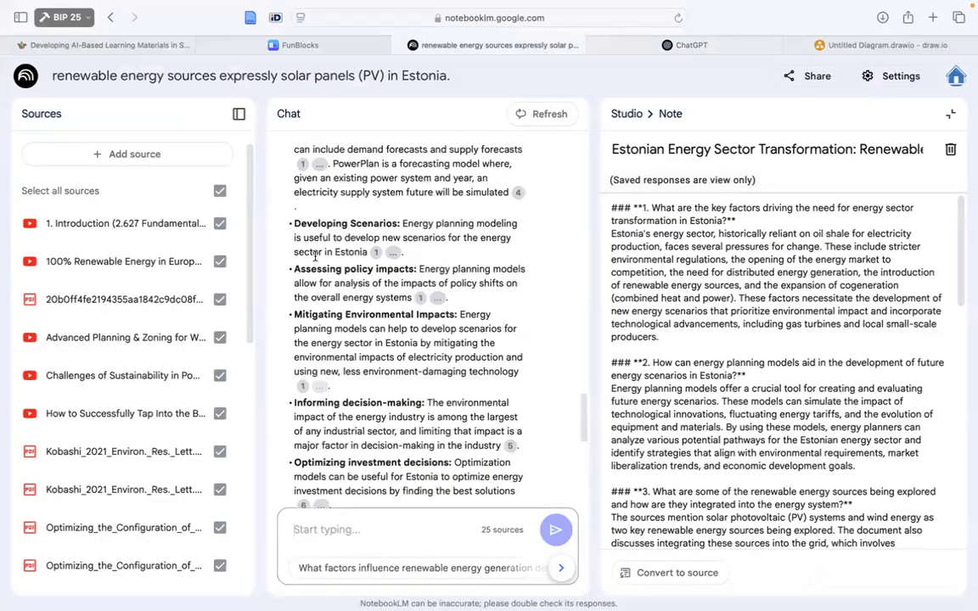
pyautogui.moveTo(280, 338); pyautogui.dragTo(463, 440)
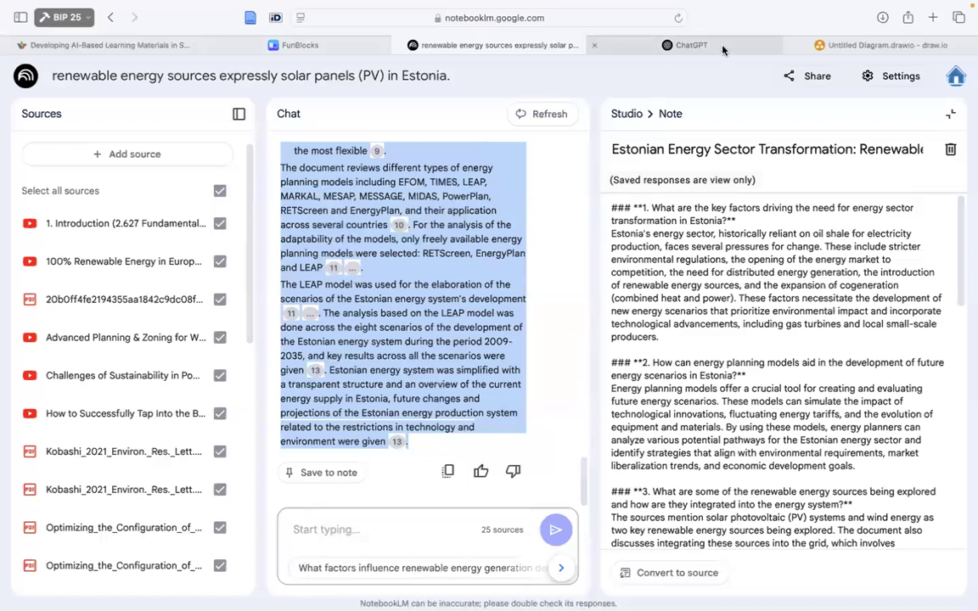
pyautogui.click(649, 43)
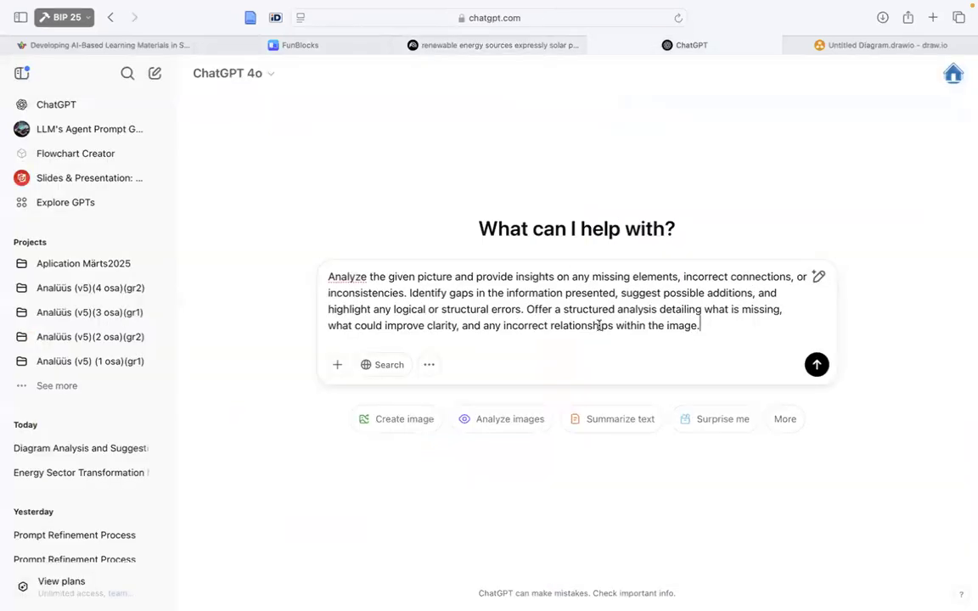
pyautogui.press('super+v')
pyautogui.press('Return')
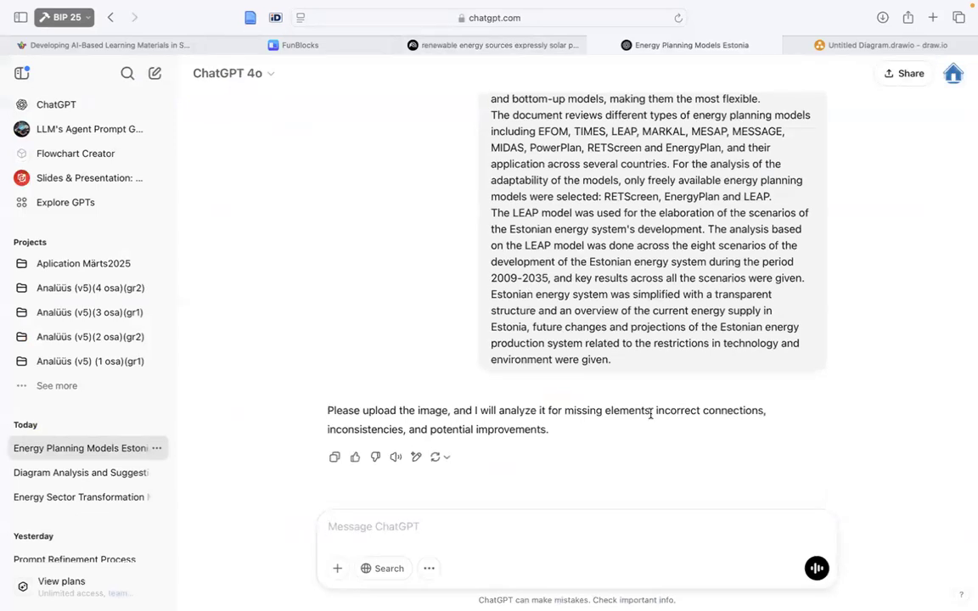
pyautogui.scroll(10, 651, 414)
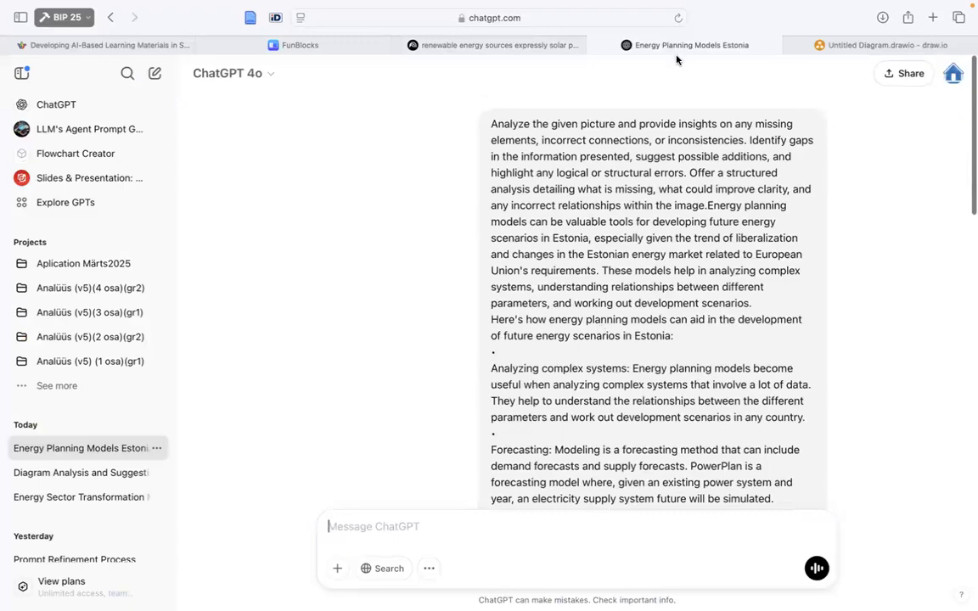
# Copy the "Prompt for Generating Mermaid Code for a Concept Map" from the Miro board and paste it into a new ChatGPT chat.
pyautogui.hotkey('ctrl', 'Right')
pyautogui.hotkey('ctrl', 'Right')
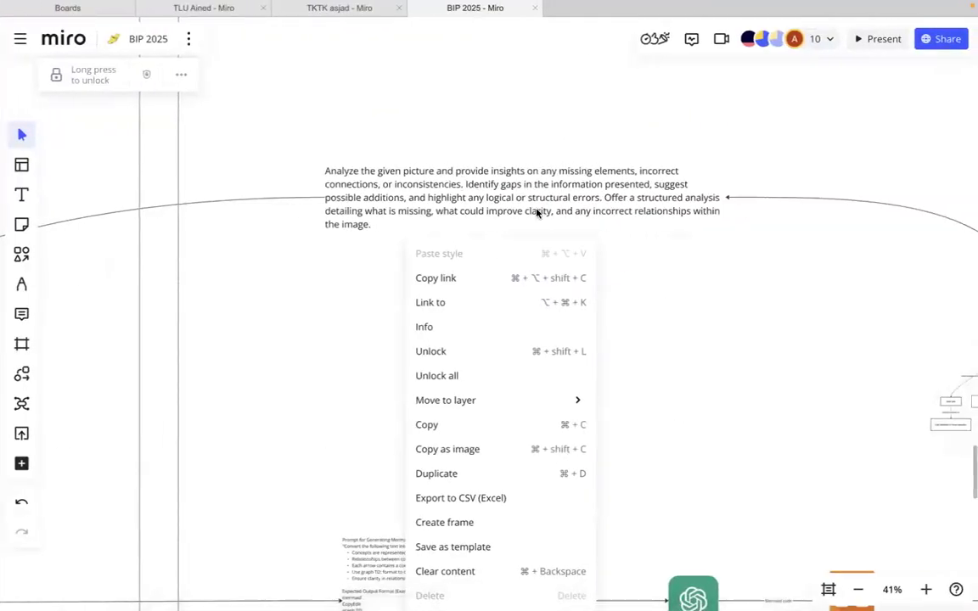
pyautogui.click(565, 325)
pyautogui.scroll(-4, 476, 325)
pyautogui.scroll(6, 415, 325)
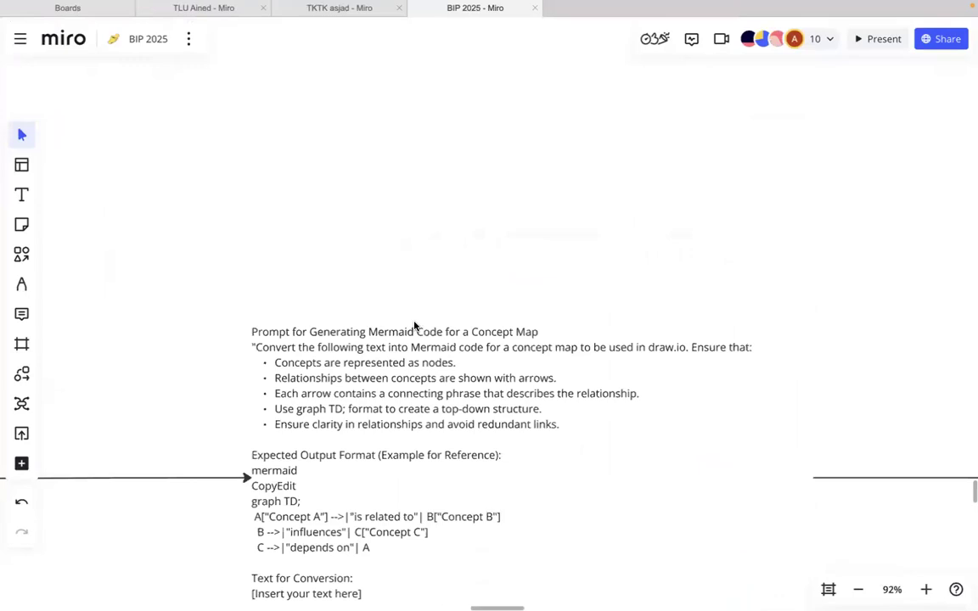
pyautogui.doubleClick(405, 272)
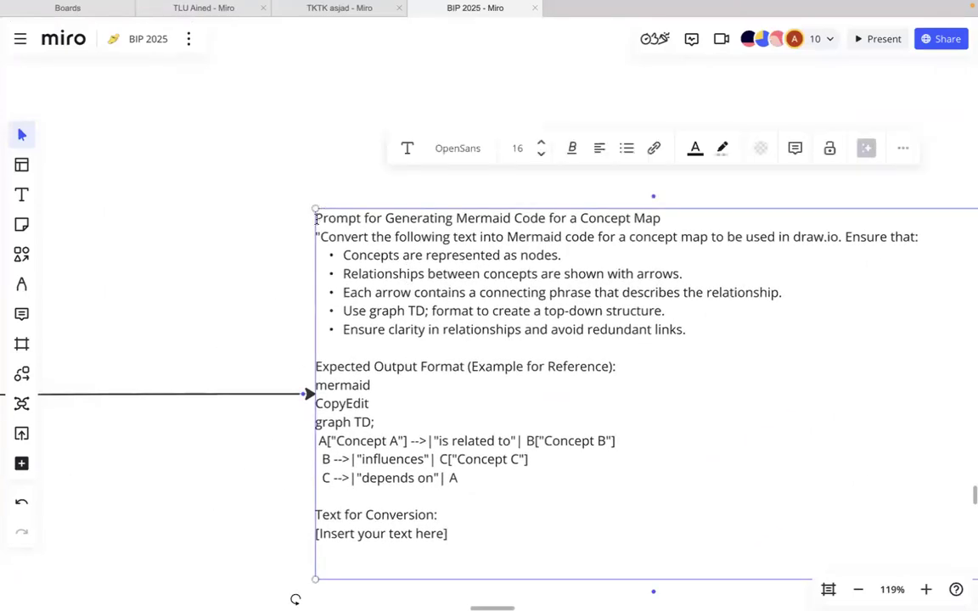
pyautogui.moveTo(317, 216); pyautogui.dragTo(482, 516)
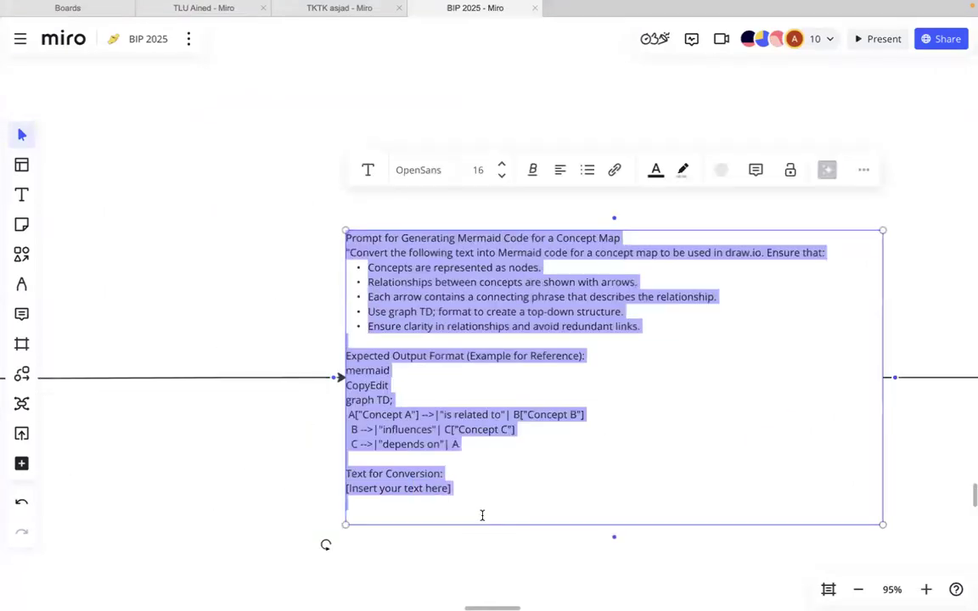
pyautogui.hotkey('ctrl', 'Left')
pyautogui.hotkey('ctrl', 'Left')
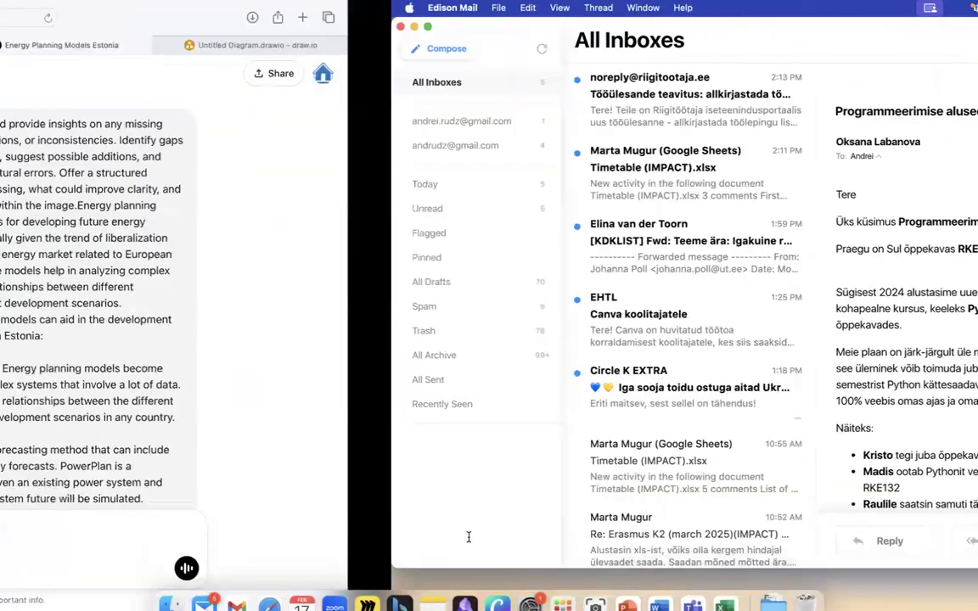
pyautogui.click(154, 73)
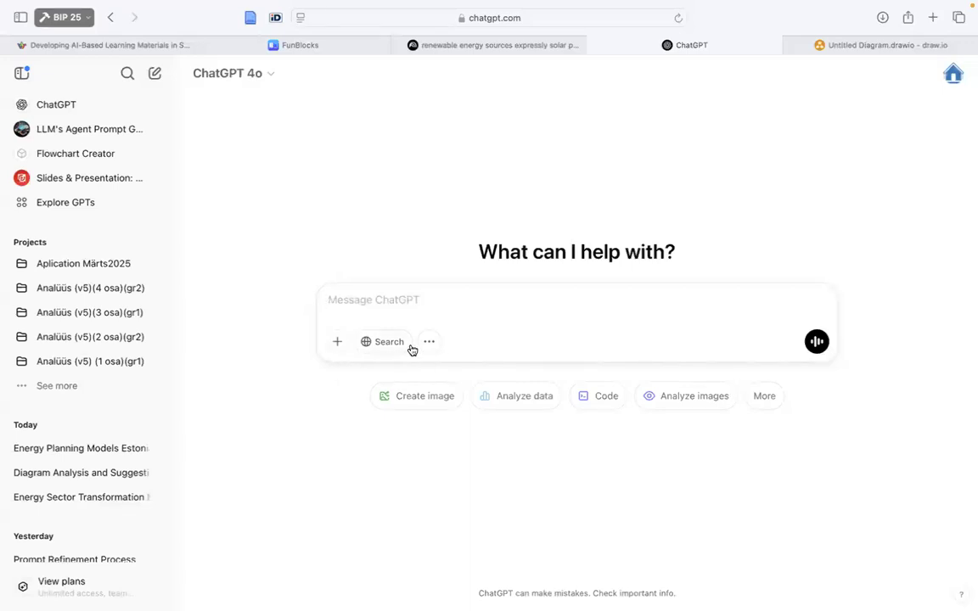
pyautogui.press('super+v')
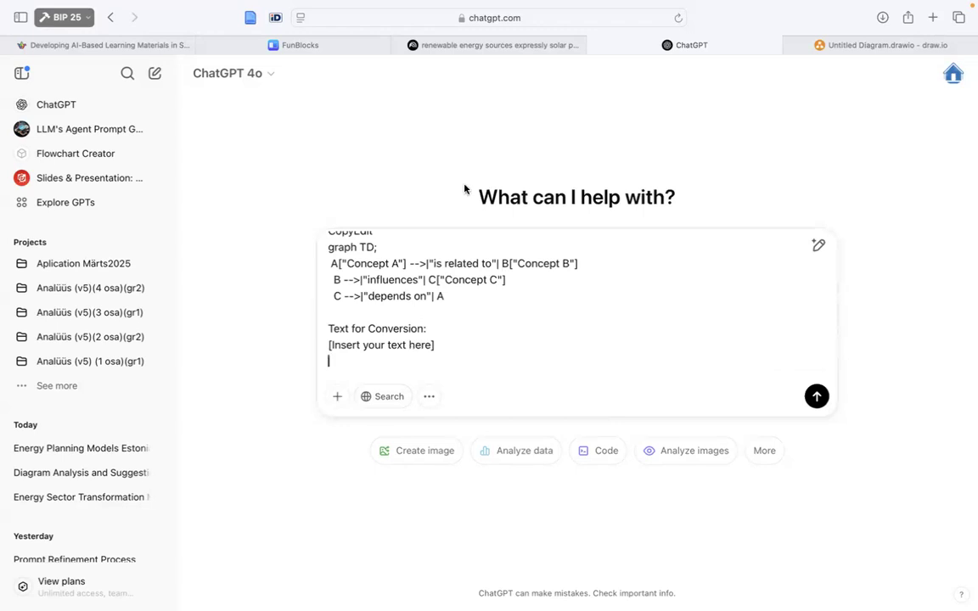
# Append the NotebookLM answer on energy planning models to the Mermaid prompt as the text for conversion and send it.
pyautogui.click(502, 46)
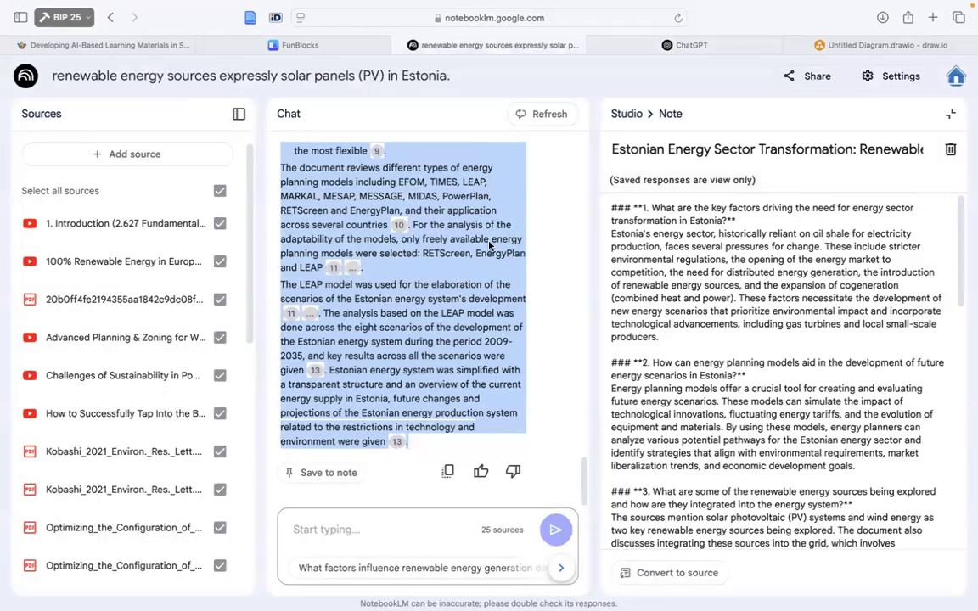
pyautogui.click(594, 45)
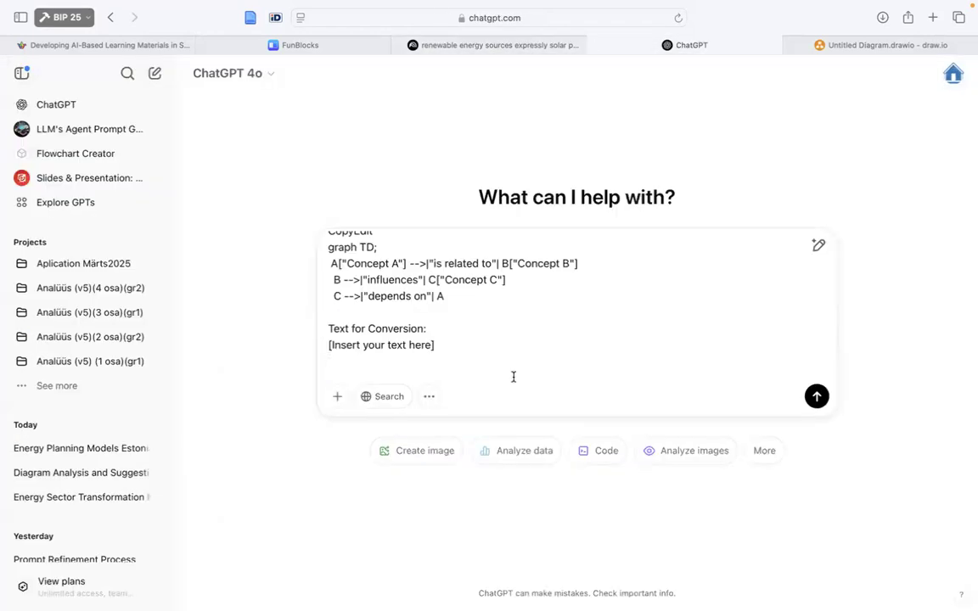
pyautogui.press('super+v')
pyautogui.press('Return')
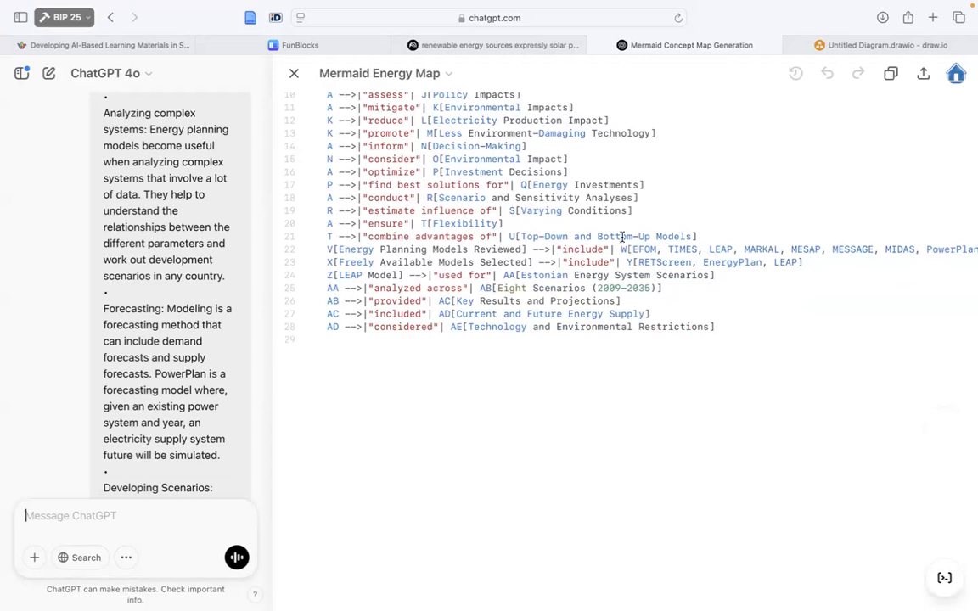
# Examine the source tools and the "40 Sites to Download Books for free" list on the Miro board, and return to ChatGPT.
pyautogui.hotkey('ctrl', 'Left')
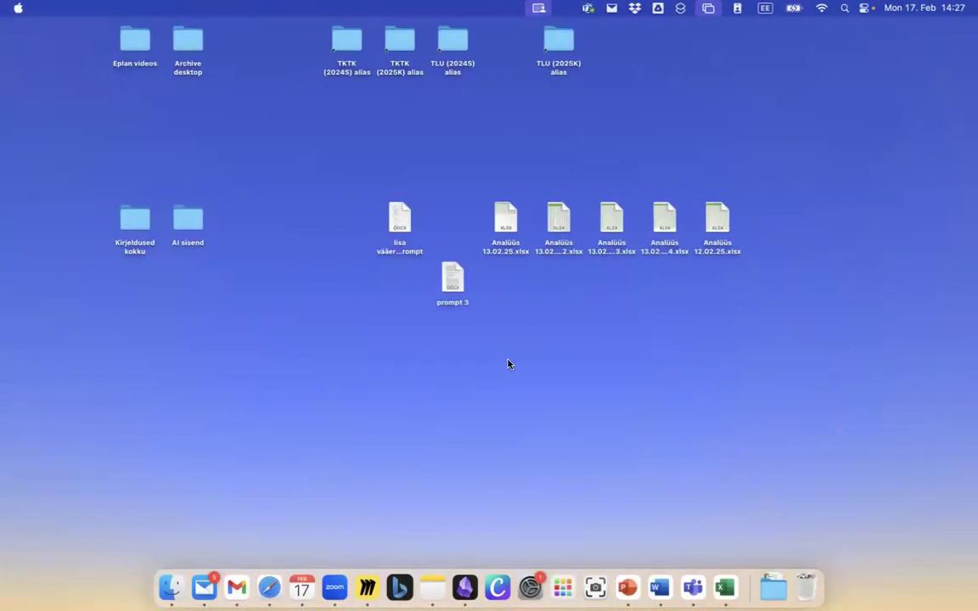
pyautogui.click(387, 585)
pyautogui.scroll(-5, 374, 398)
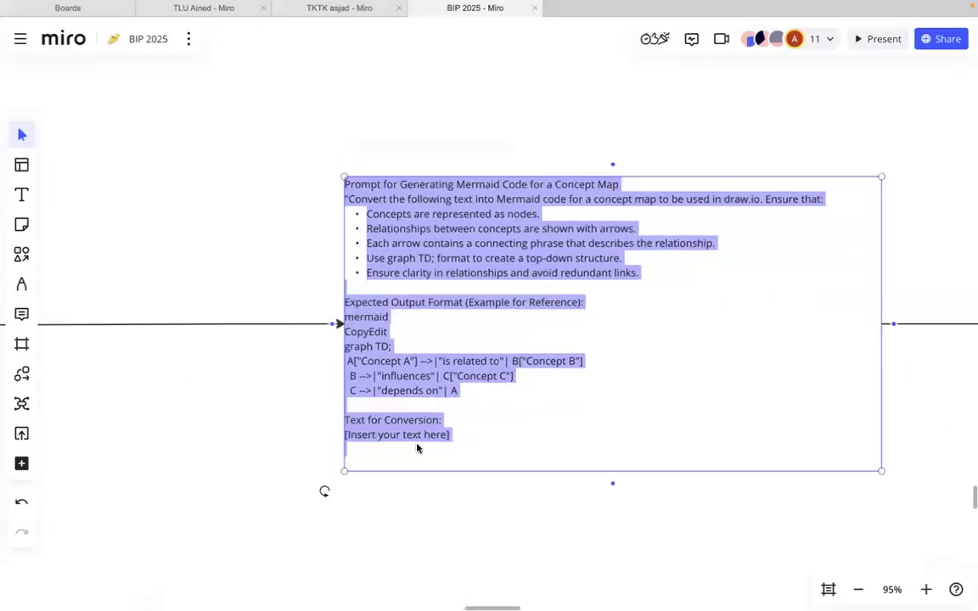
pyautogui.scroll(-5, 412, 459)
pyautogui.scroll(-10, 413, 460)
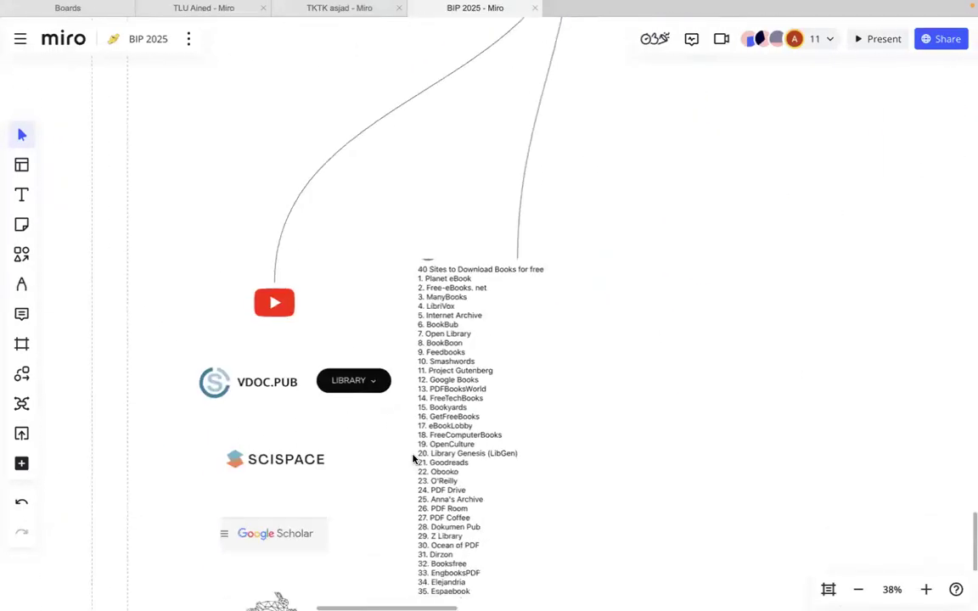
pyautogui.scroll(5, 384, 377)
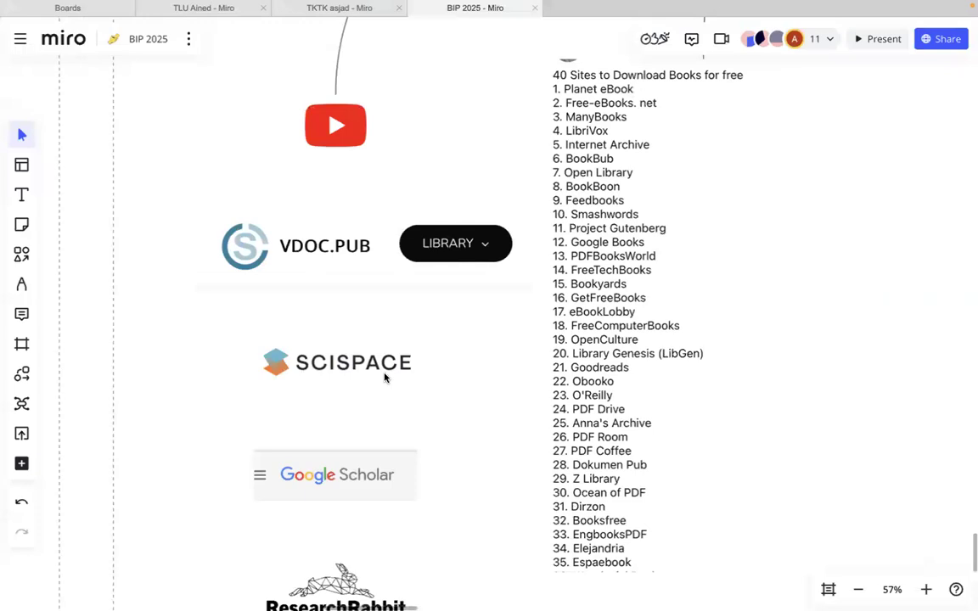
pyautogui.hscroll(1, 384, 378)
pyautogui.scroll(1, 383, 377)
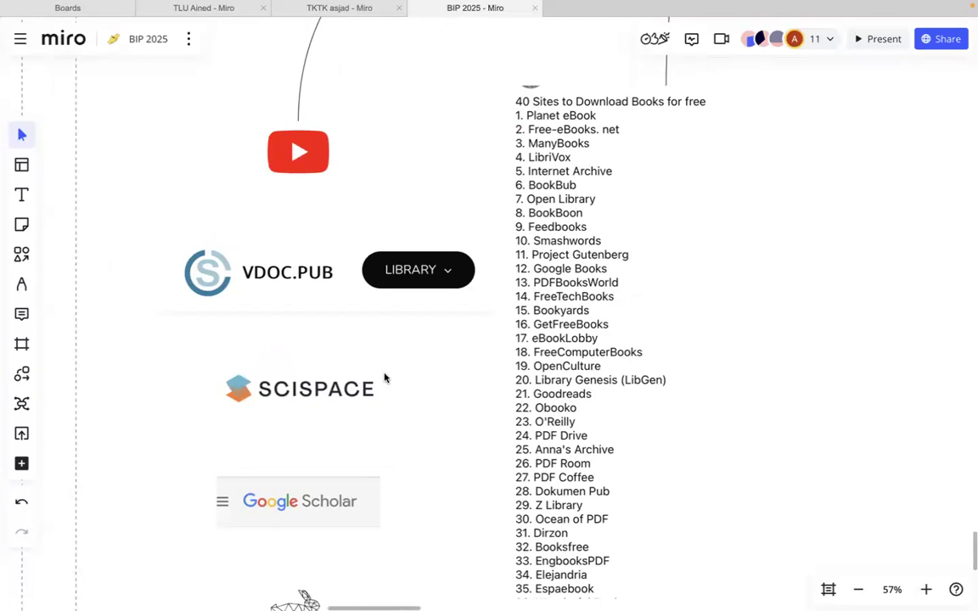
pyautogui.hotkey('ctrl', 'Left')
pyautogui.hotkey('ctrl', 'Right')
pyautogui.hotkey('ctrl', 'Left')
pyautogui.hotkey('ctrl', 'Right')
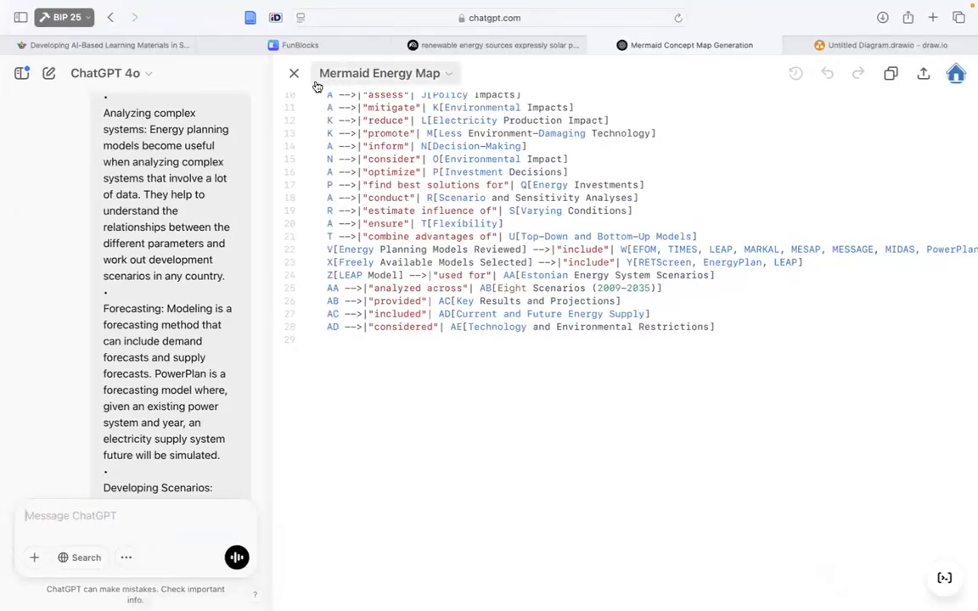
# Copy the complete Mermaid Energy Map code from the ChatGPT answer, from "graph TD;" to the last line.
pyautogui.click(293, 73)
pyautogui.scroll(-6, 598, 387)
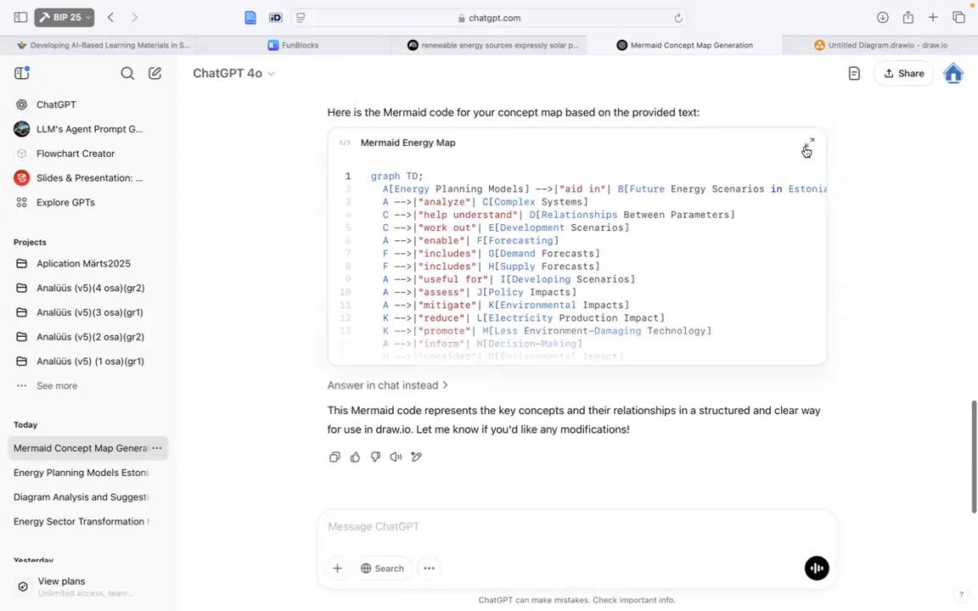
pyautogui.click(807, 145)
pyautogui.moveTo(314, 111); pyautogui.dragTo(814, 557)
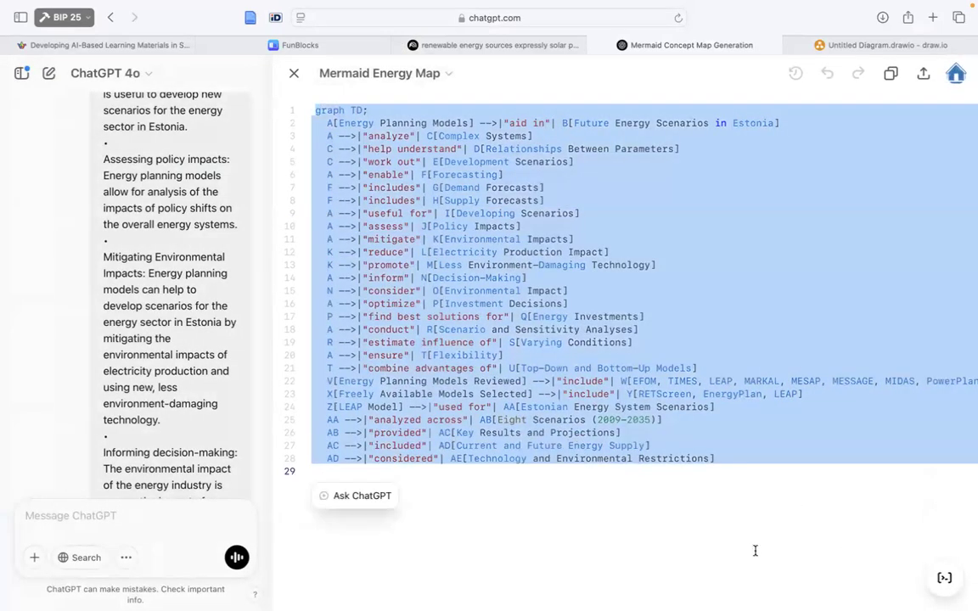
# Switch to draw.io and try to insert the copied Mermaid Energy Map code as a Mermaid diagram, replacing the sample code.
pyautogui.click(871, 52)
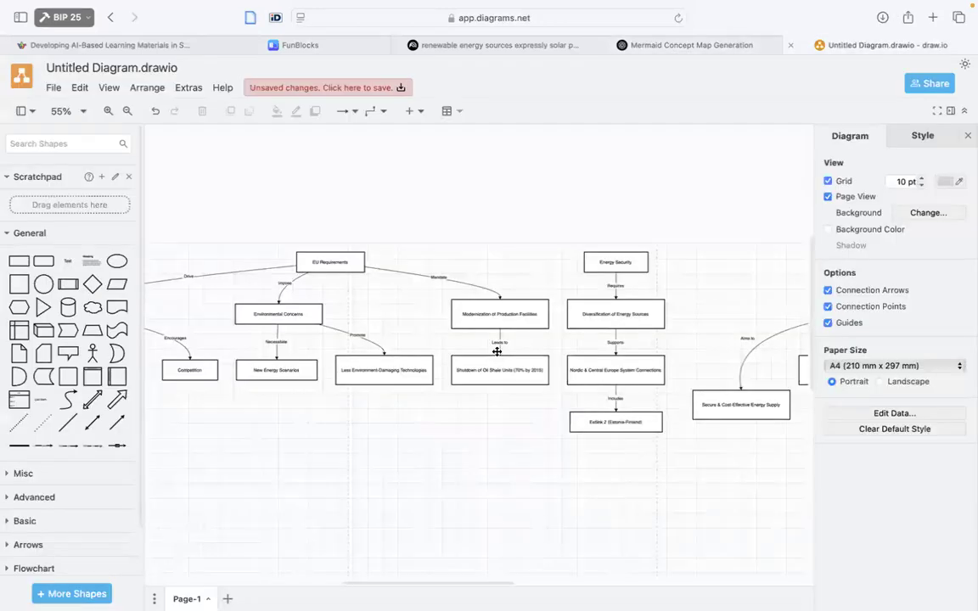
pyautogui.click(179, 89)
pyautogui.moveTo(142, 87)
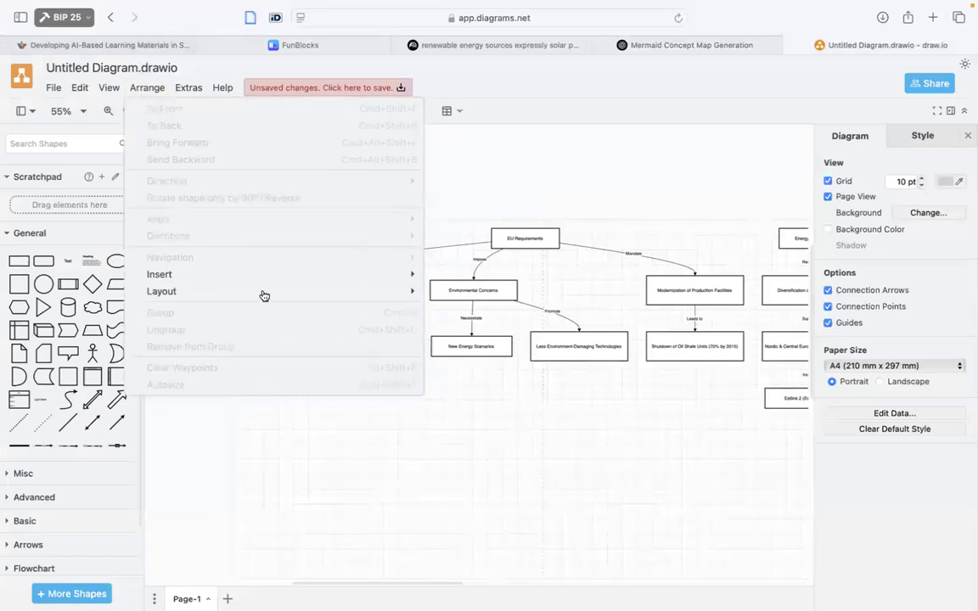
pyautogui.moveTo(393, 275)
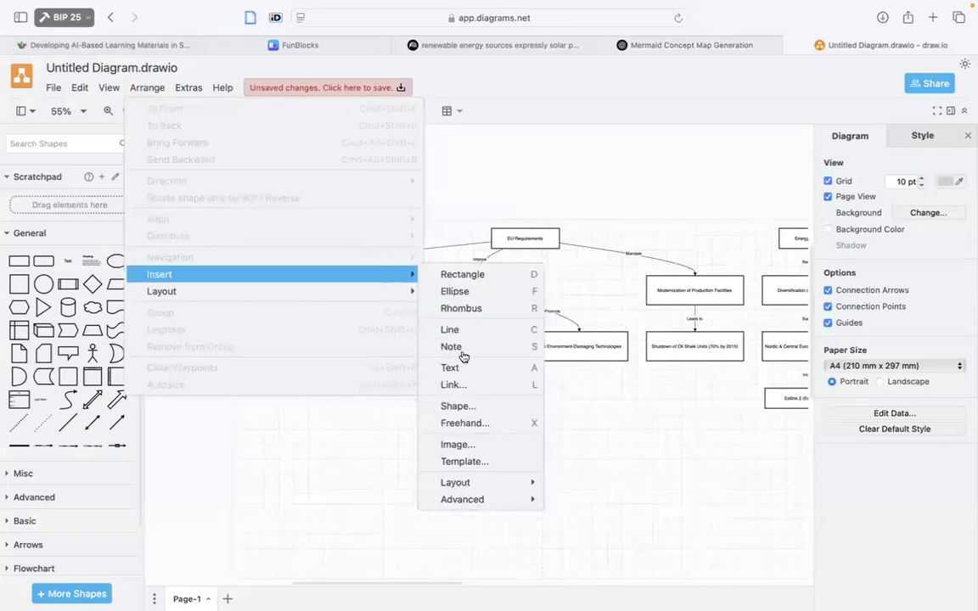
pyautogui.moveTo(501, 500)
pyautogui.click(632, 535)
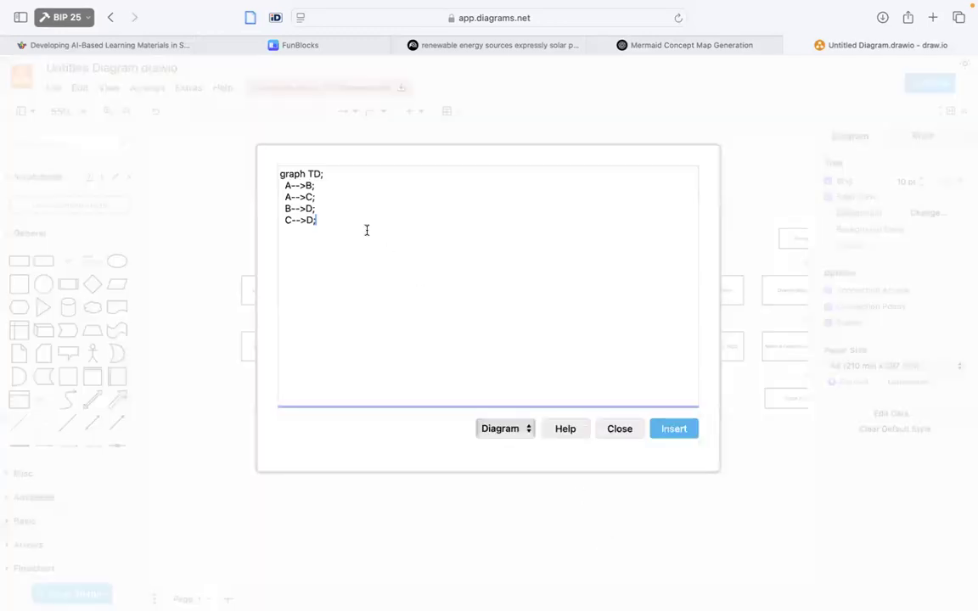
pyautogui.press('super+a')
pyautogui.press('super+v')
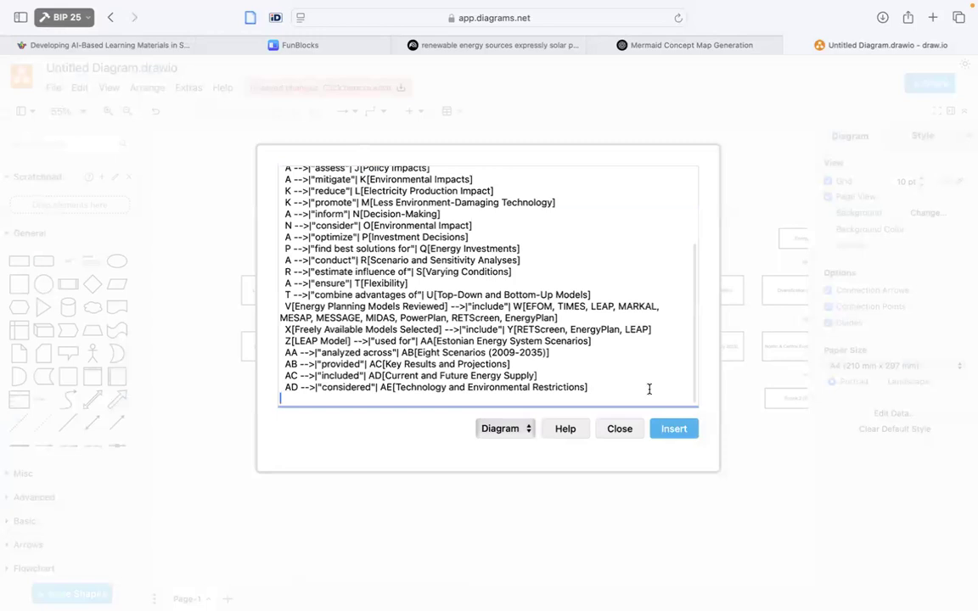
pyautogui.click(673, 428)
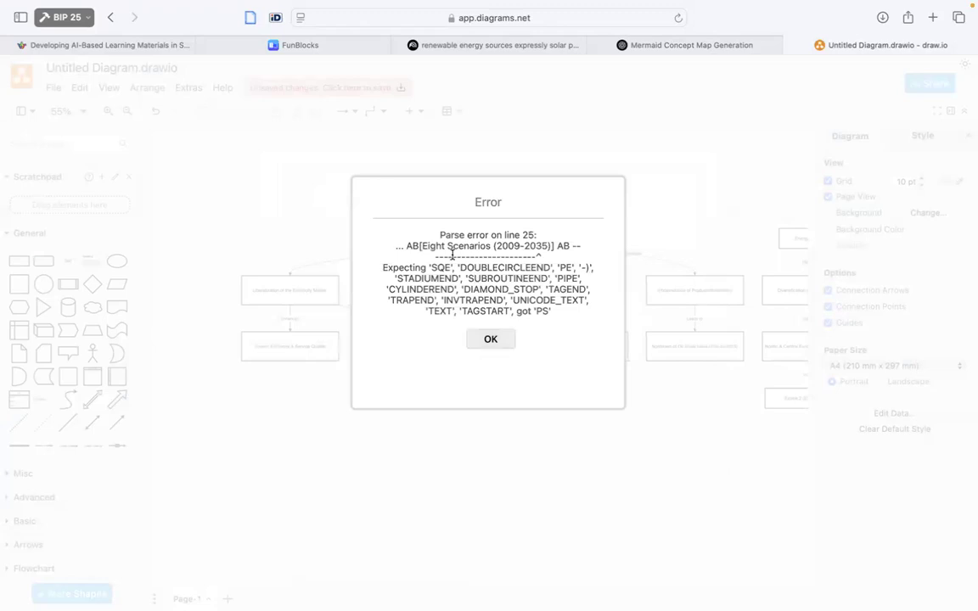
# Copy the parse error text from draw.io and send it to the ChatGPT Mermaid chat after "i have error fix code:".
pyautogui.moveTo(436, 229); pyautogui.dragTo(554, 310)
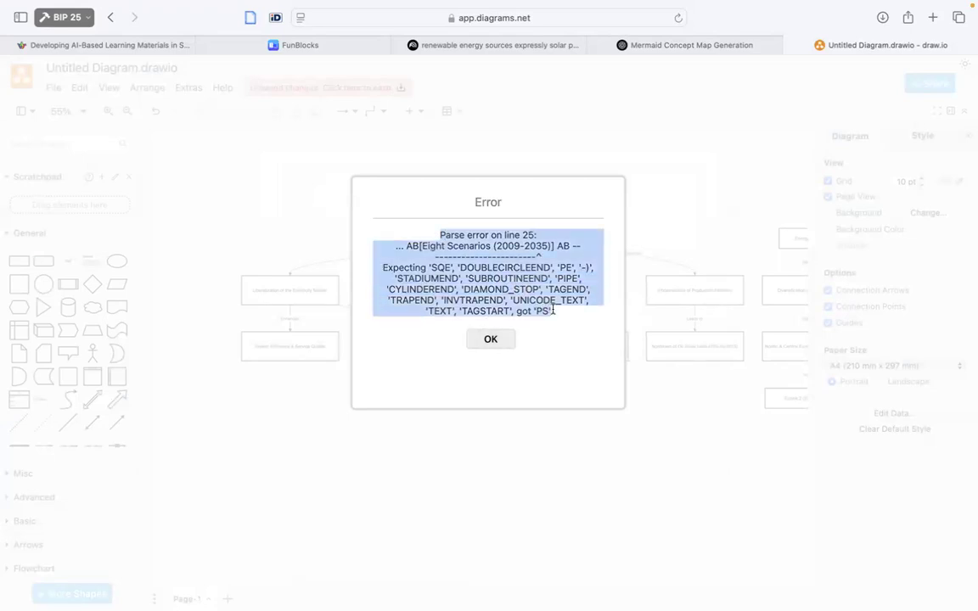
pyautogui.click(661, 46)
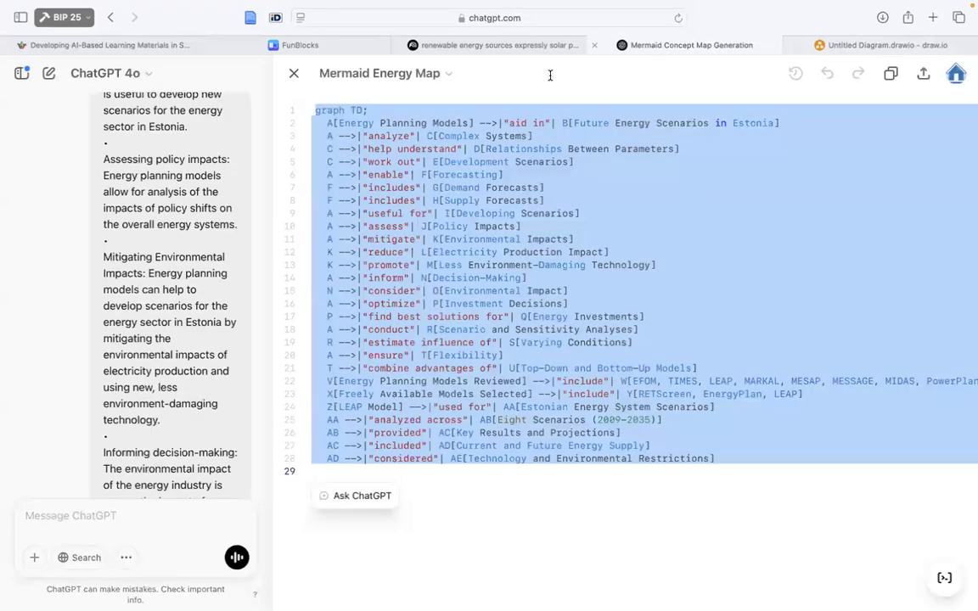
pyautogui.click(291, 76)
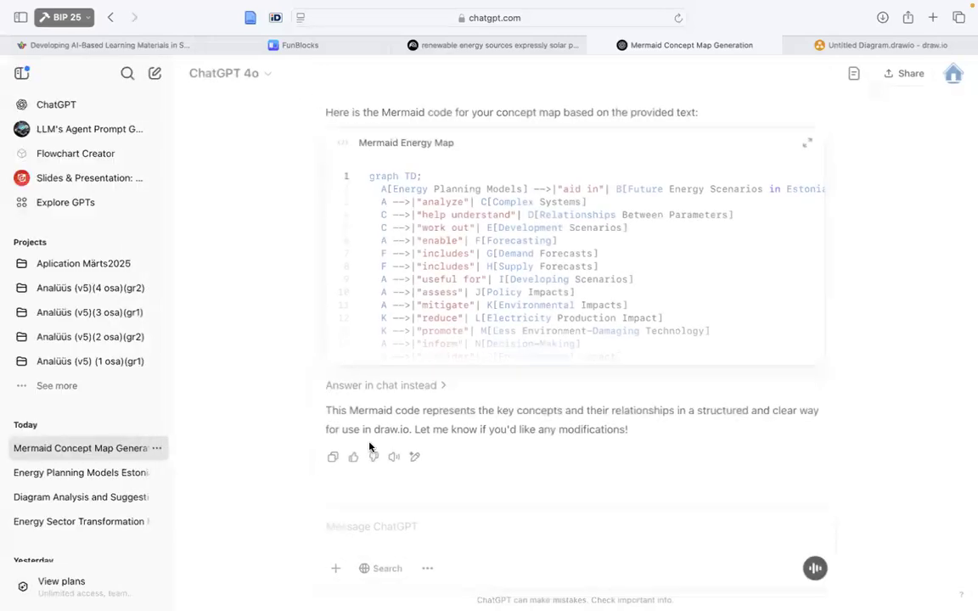
pyautogui.write('i')
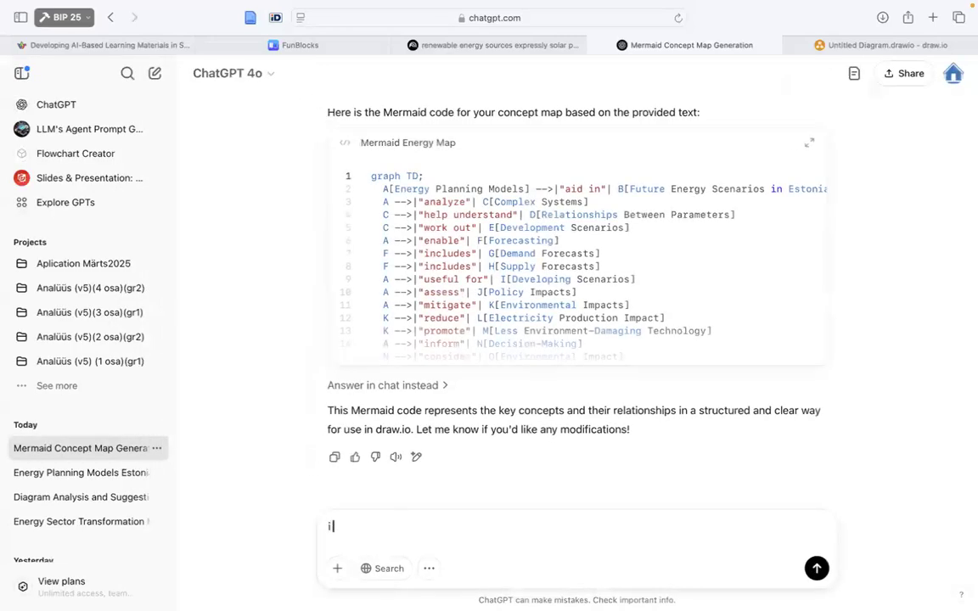
pyautogui.write(' have error fix cod')
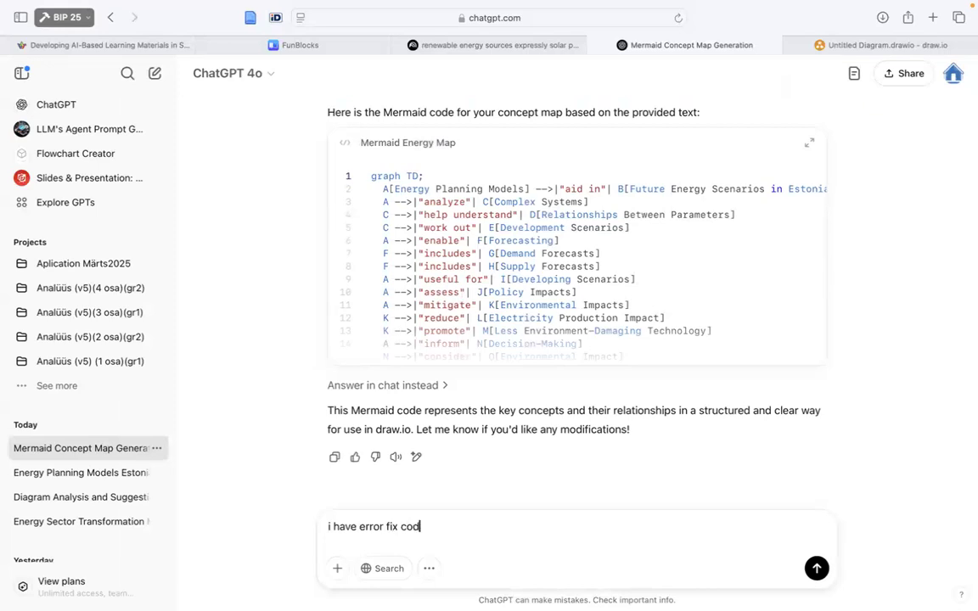
pyautogui.write('e:')
pyautogui.press('super+v')
pyautogui.press('Return')
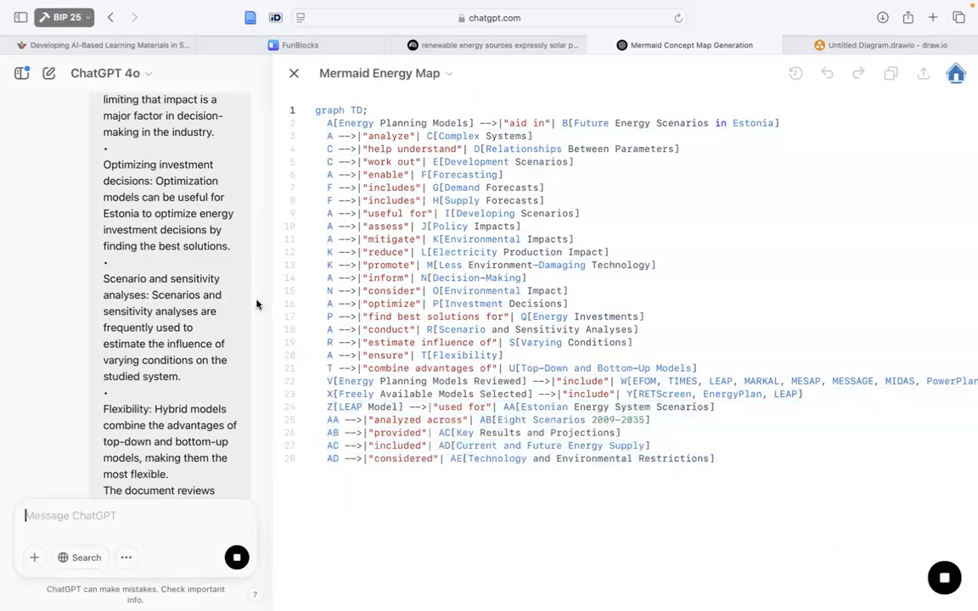
# Copy the complete corrected Mermaid Energy Map code from ChatGPT's edited answer.
pyautogui.click(291, 75)
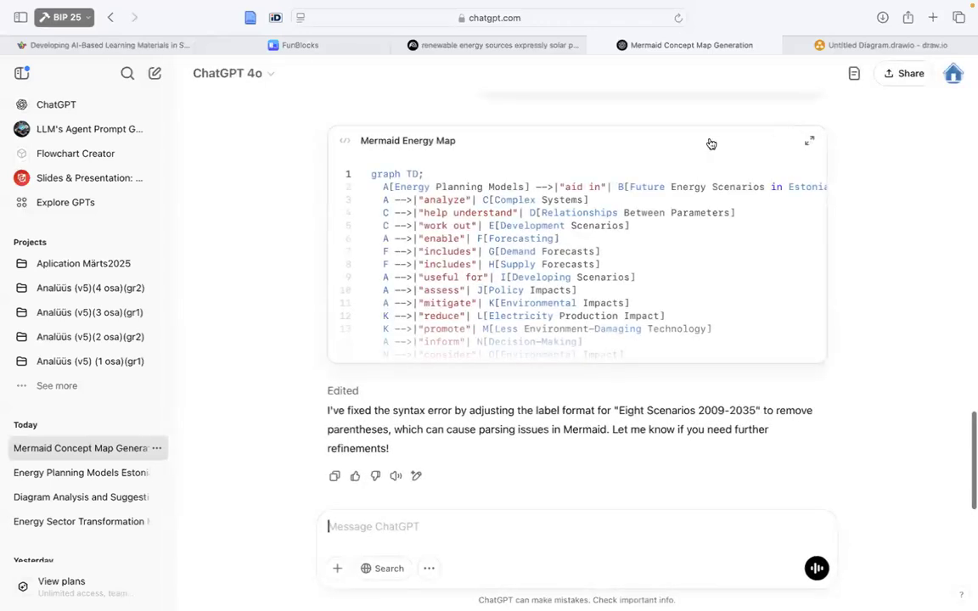
pyautogui.click(535, 178)
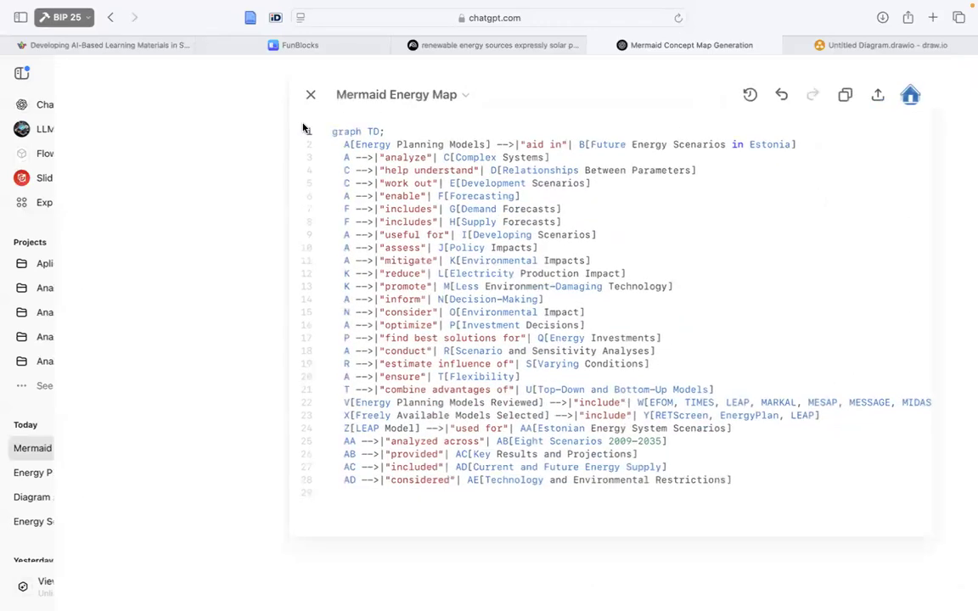
pyautogui.press('super+a')
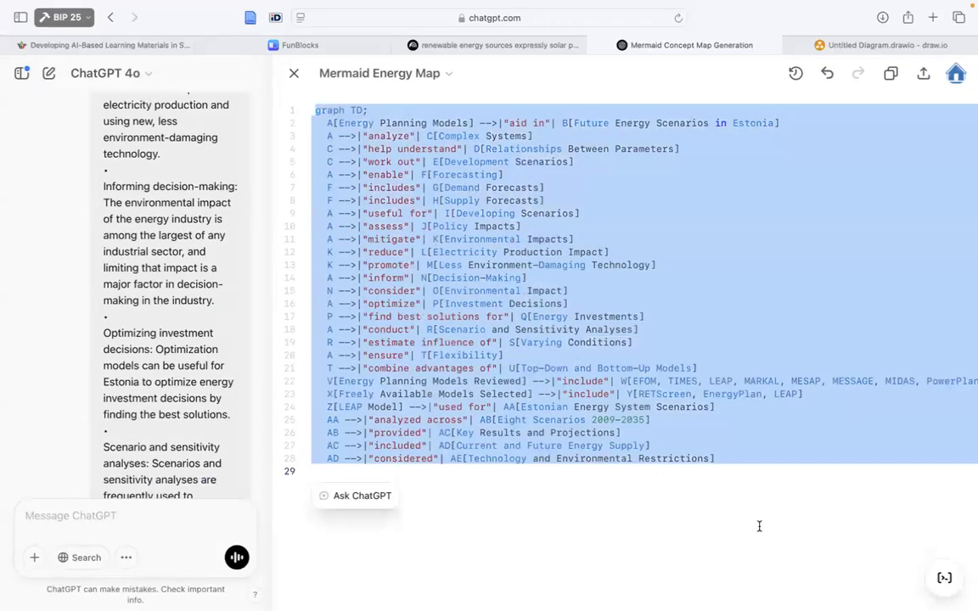
# Return to draw.io, dismiss the error message, and insert the corrected Mermaid code as a diagram in place of the sample code.
pyautogui.click(901, 46)
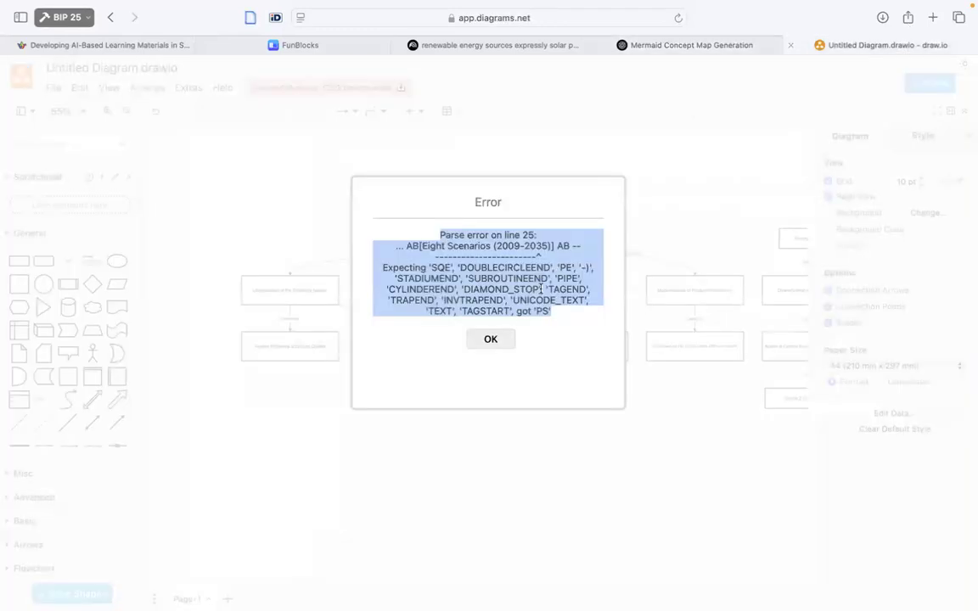
pyautogui.click(492, 338)
pyautogui.click(151, 88)
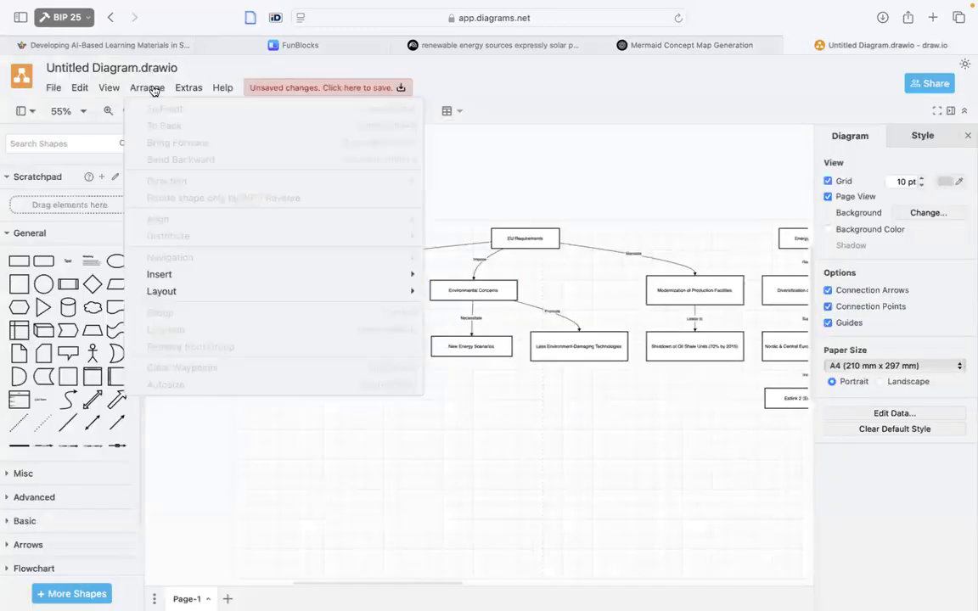
pyautogui.moveTo(239, 293)
pyautogui.moveTo(367, 277)
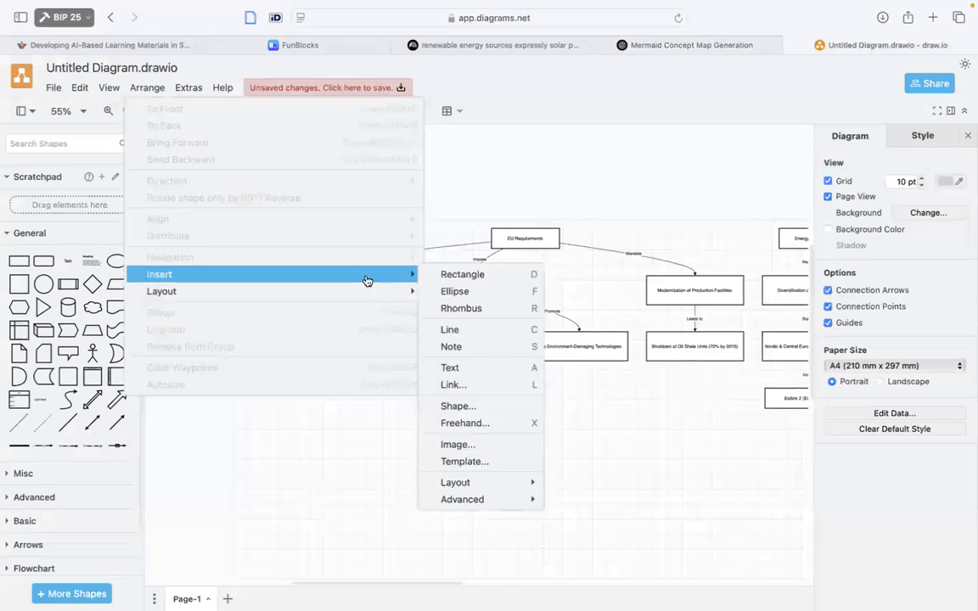
pyautogui.moveTo(491, 502)
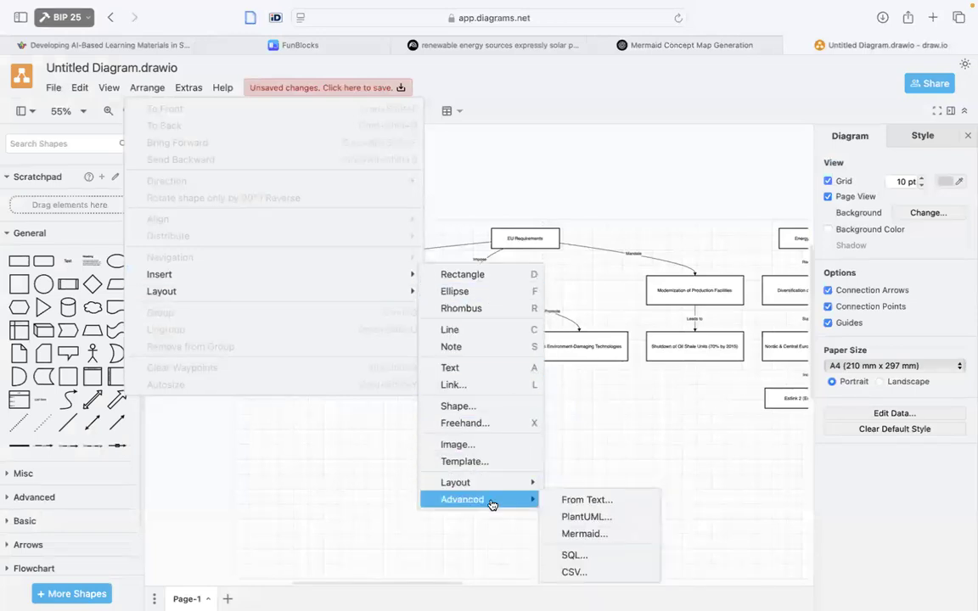
pyautogui.click(578, 533)
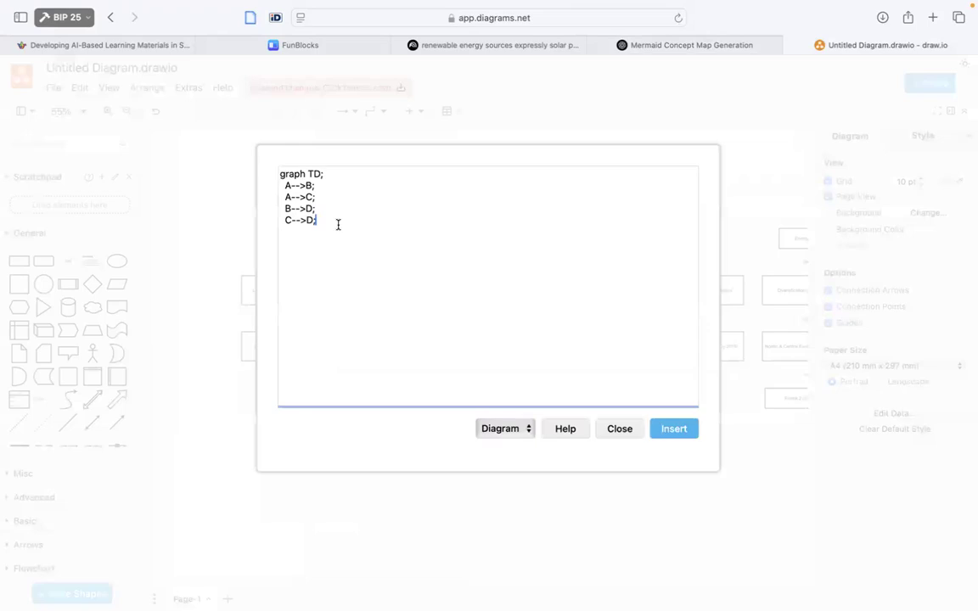
pyautogui.press('super+a')
pyautogui.press('super+v')
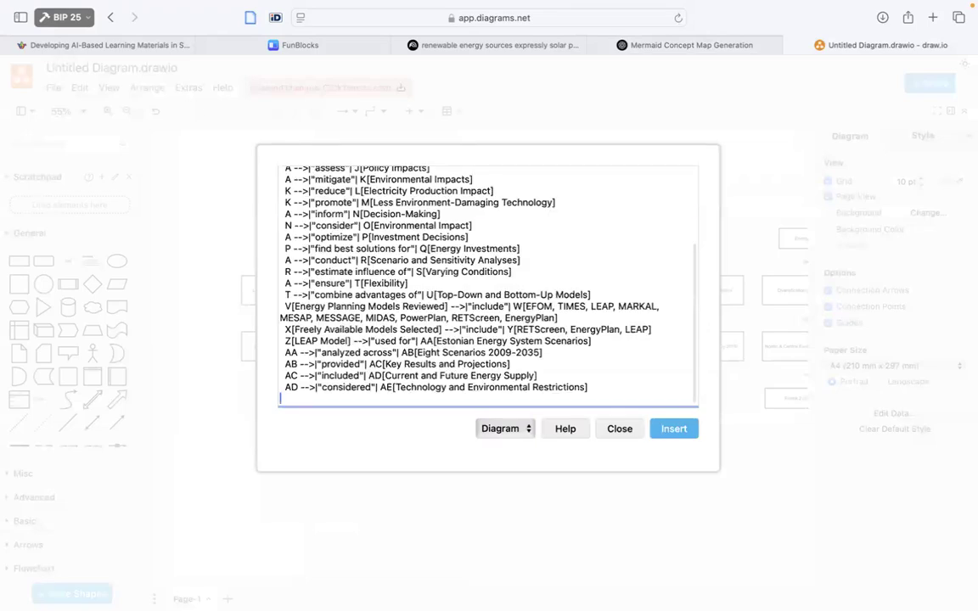
pyautogui.click(692, 429)
pyautogui.scroll(-5, 529, 304)
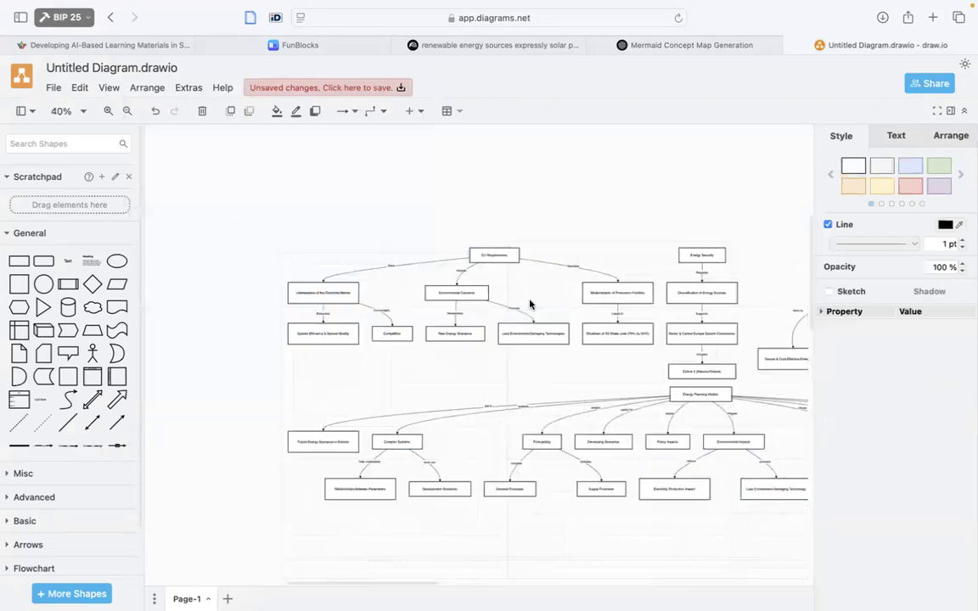
pyautogui.scroll(-1, 530, 304)
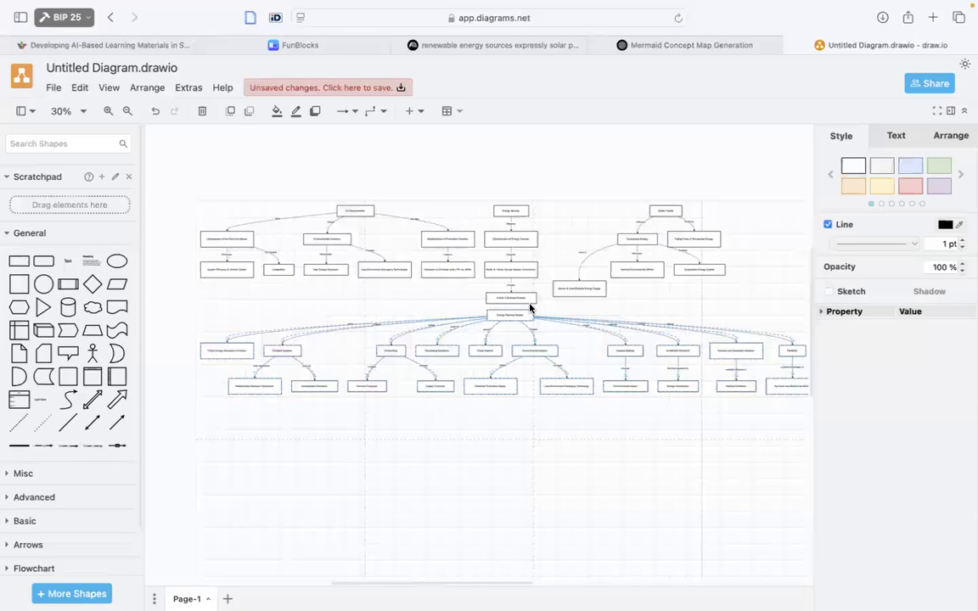
# Draw a connector from the "Secure & Cost-Effective Energy Supply" box to the "Energy Planning Models" box.
pyautogui.scroll(1, 511, 393)
pyautogui.scroll(5, 539, 325)
pyautogui.scroll(-2, 485, 287)
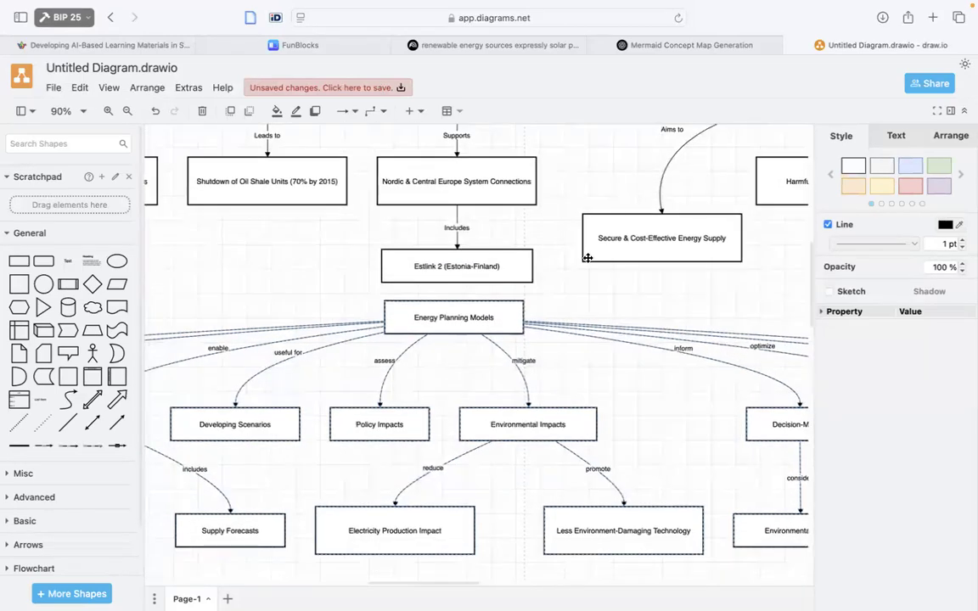
pyautogui.click(590, 254)
pyautogui.click(575, 270)
pyautogui.click(604, 239)
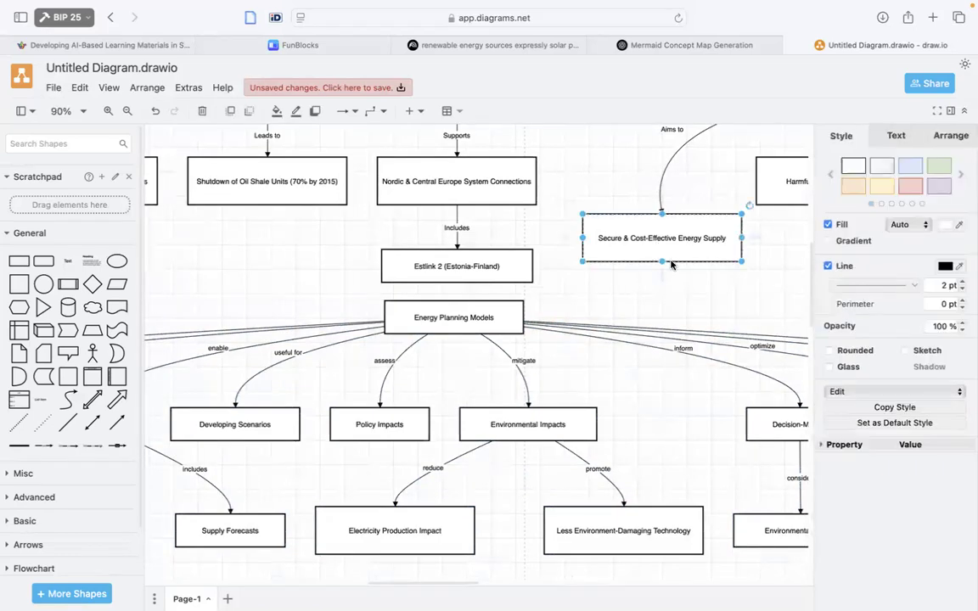
pyautogui.moveTo(662, 276); pyautogui.dragTo(448, 303)
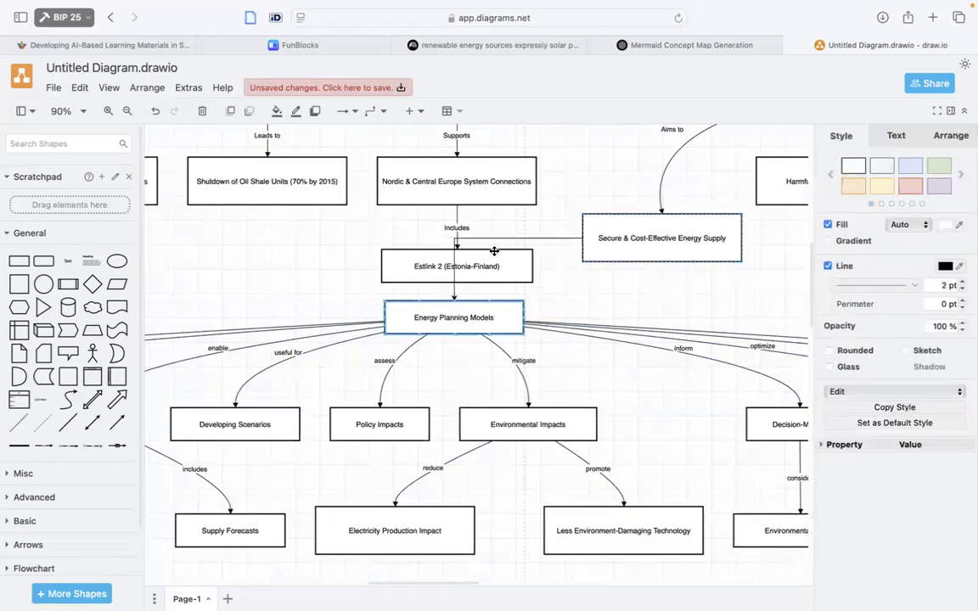
# Select the Energy Planning Models concept map and move it down to leave a gap below the first map.
pyautogui.scroll(-5, 635, 249)
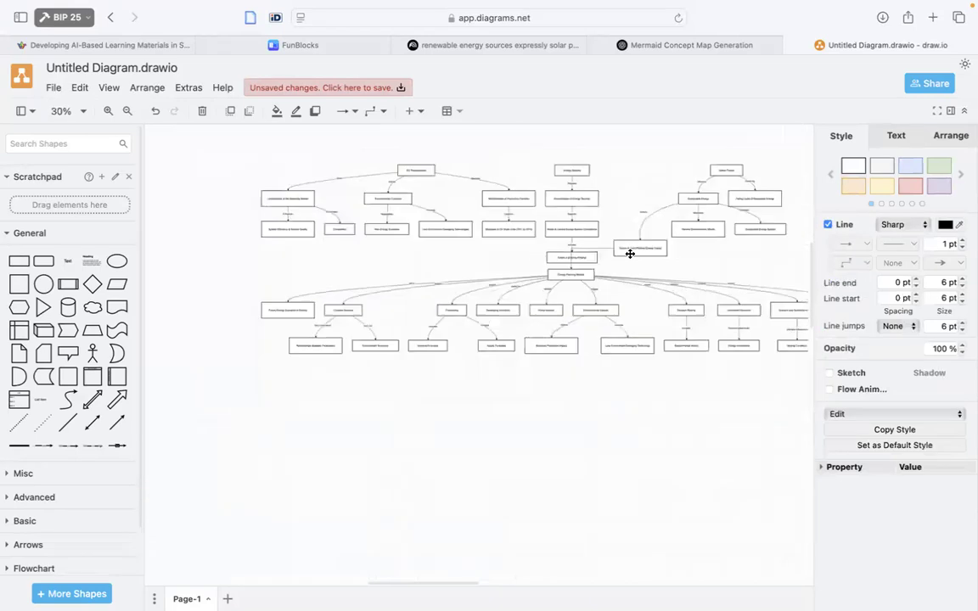
pyautogui.scroll(-1, 689, 305)
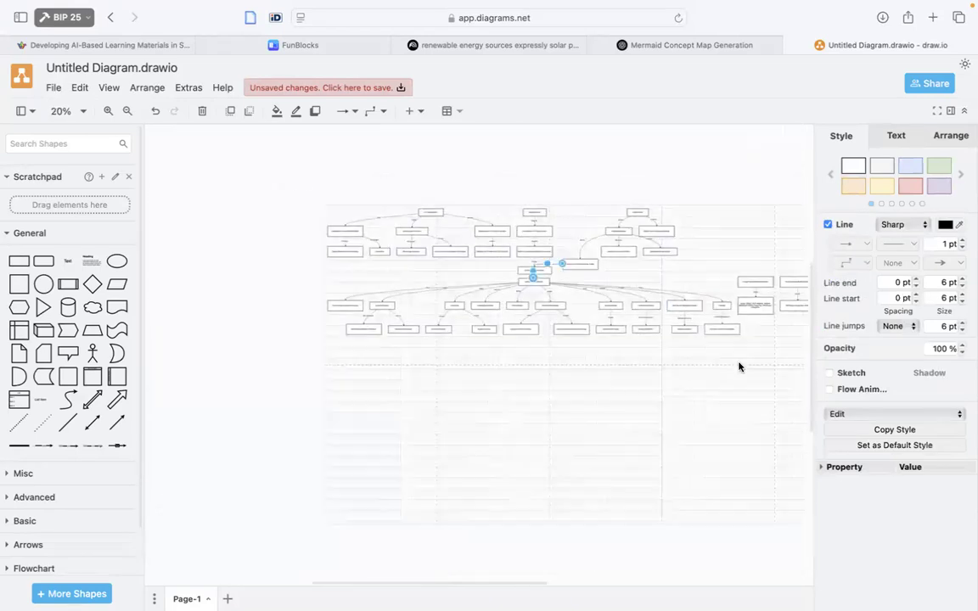
pyautogui.moveTo(761, 411); pyautogui.dragTo(223, 272)
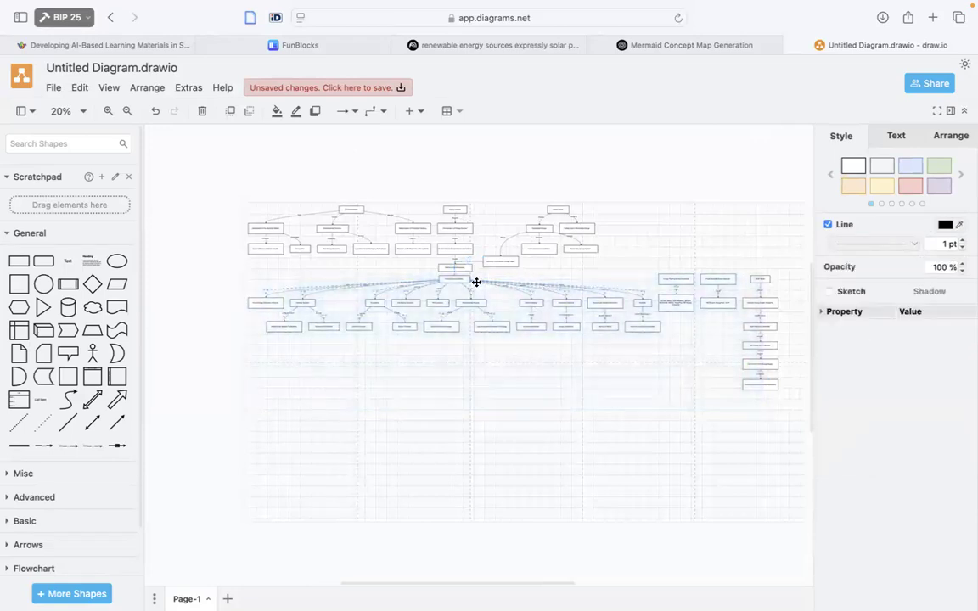
pyautogui.moveTo(459, 281); pyautogui.dragTo(456, 344)
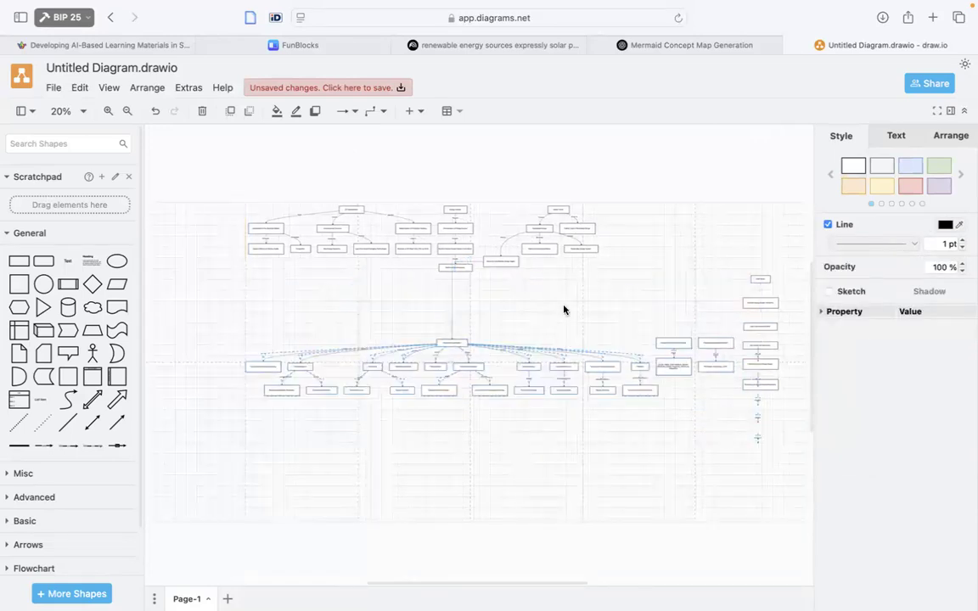
pyautogui.click(563, 310)
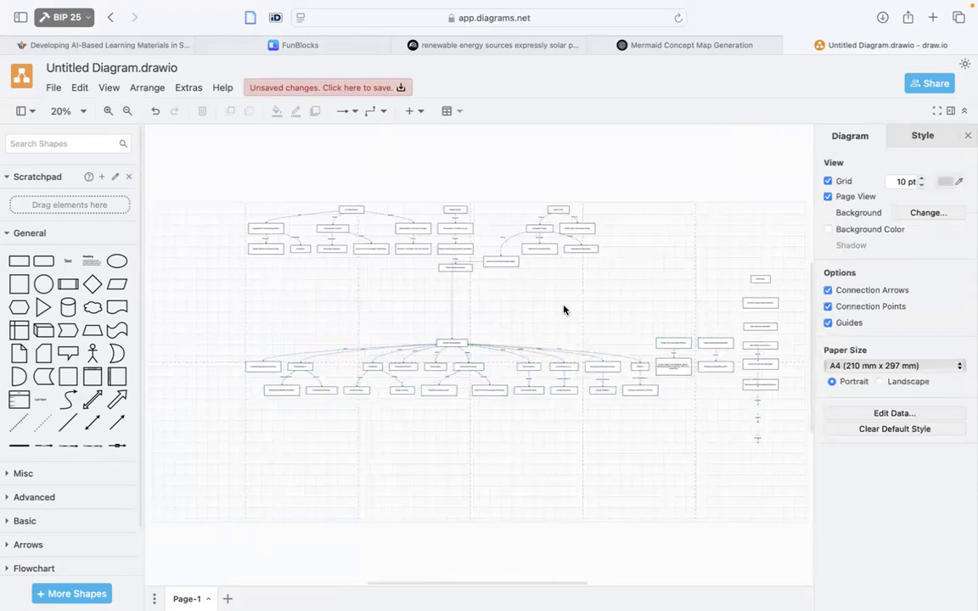
pyautogui.scroll(5, 563, 310)
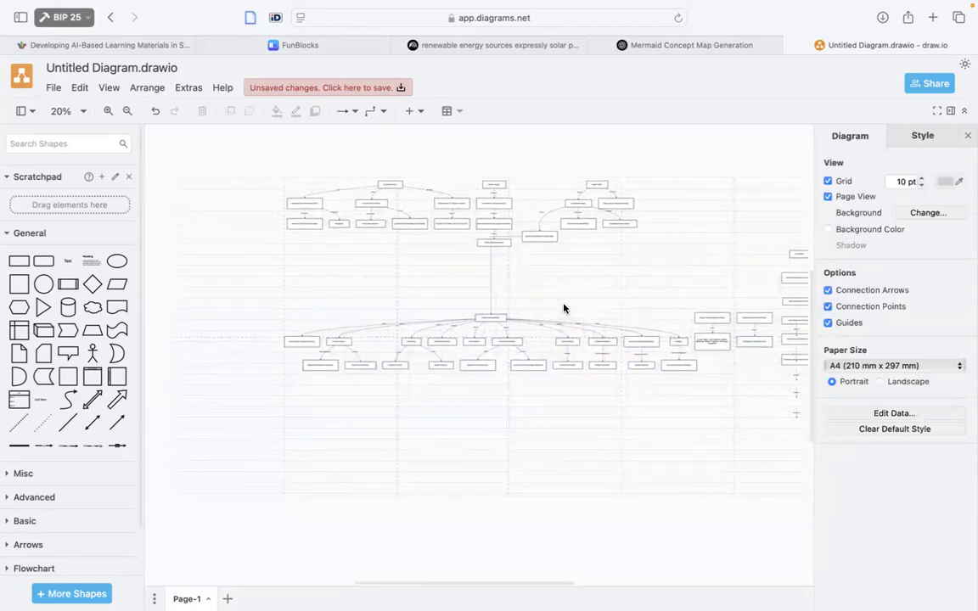
pyautogui.hscroll(-3, 563, 308)
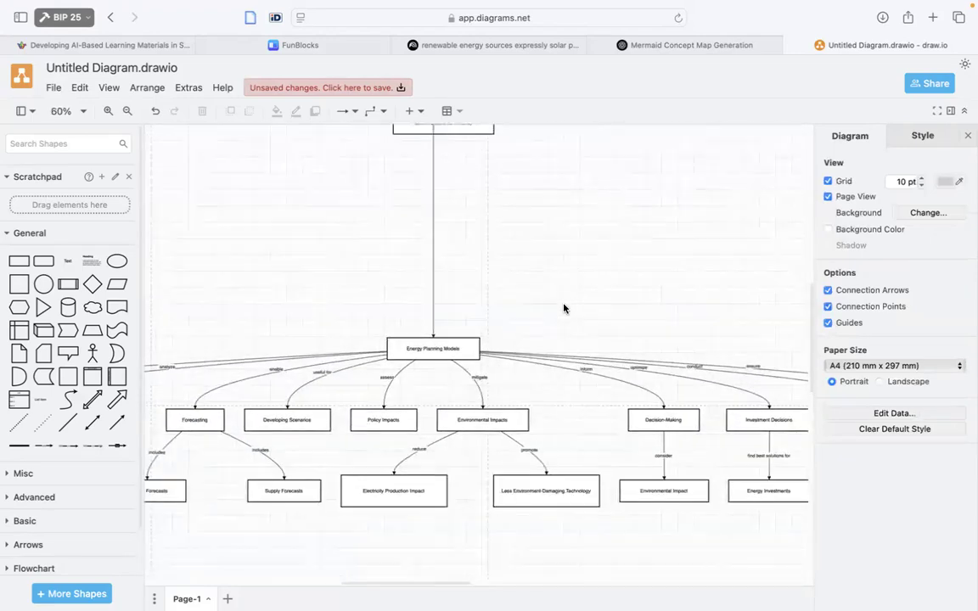
pyautogui.scroll(-3, 563, 308)
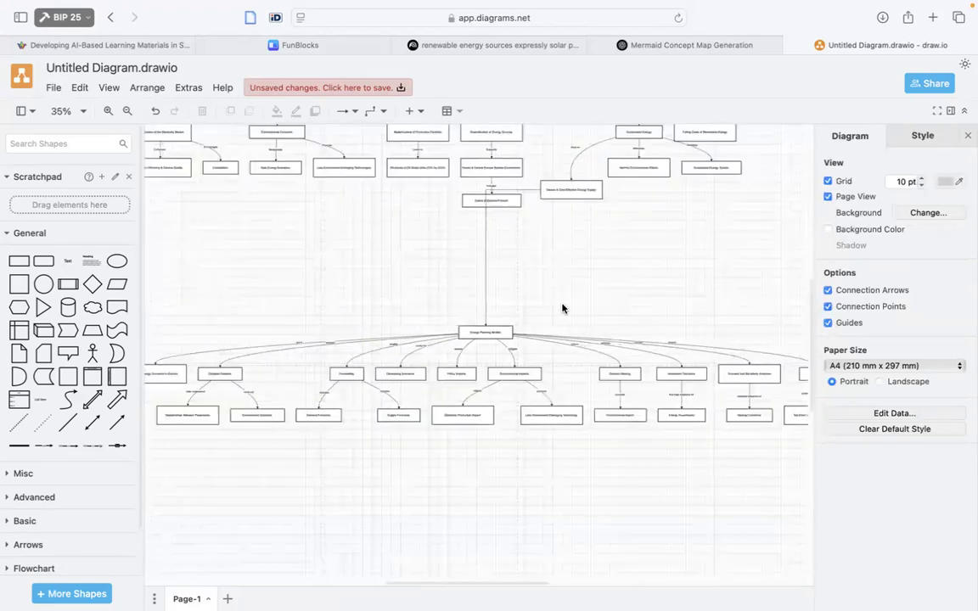
pyautogui.hscroll(-1, 561, 308)
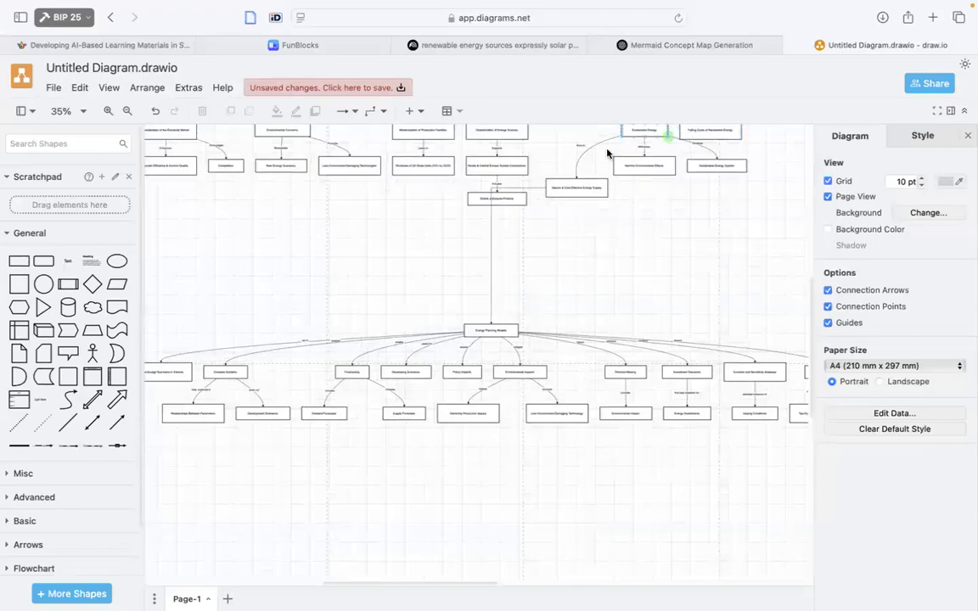
# Switch to the BIP 2025 board in Miro and view the workflow around NotebookLM at overview scale.
pyautogui.hotkey('ctrl', 'Left')
pyautogui.hotkey('ctrl', 'Left')
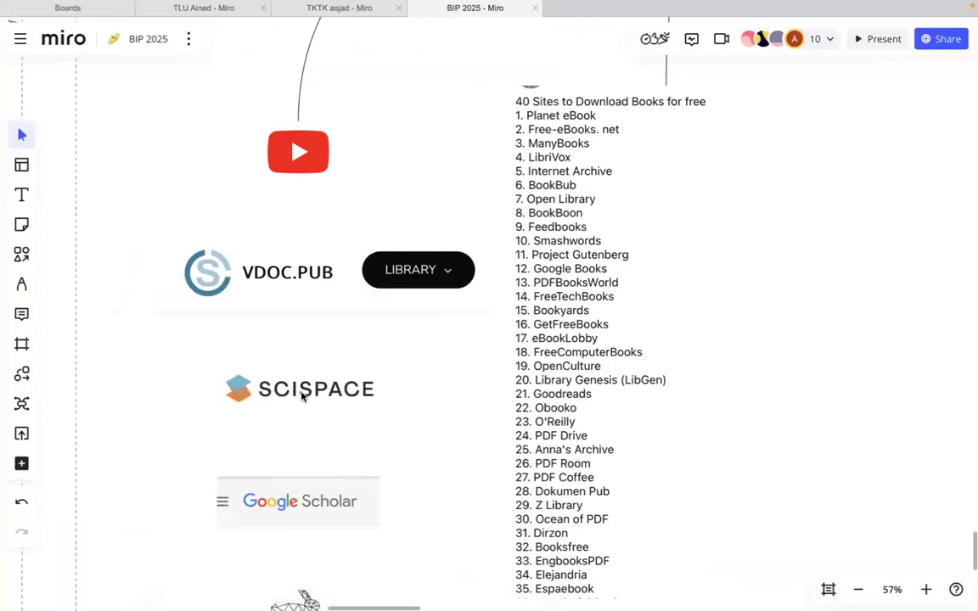
pyautogui.scroll(-8, 293, 394)
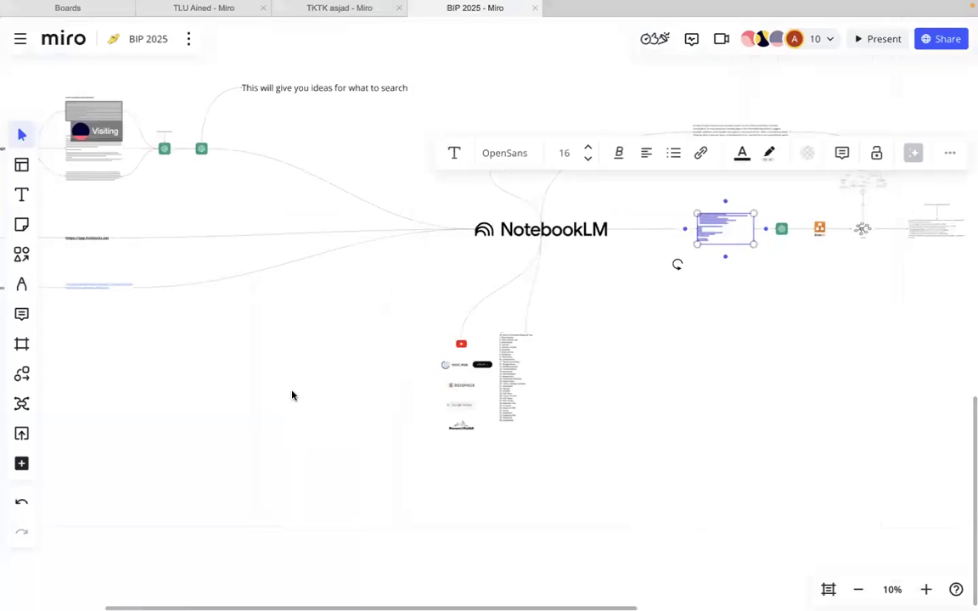
pyautogui.click(292, 394)
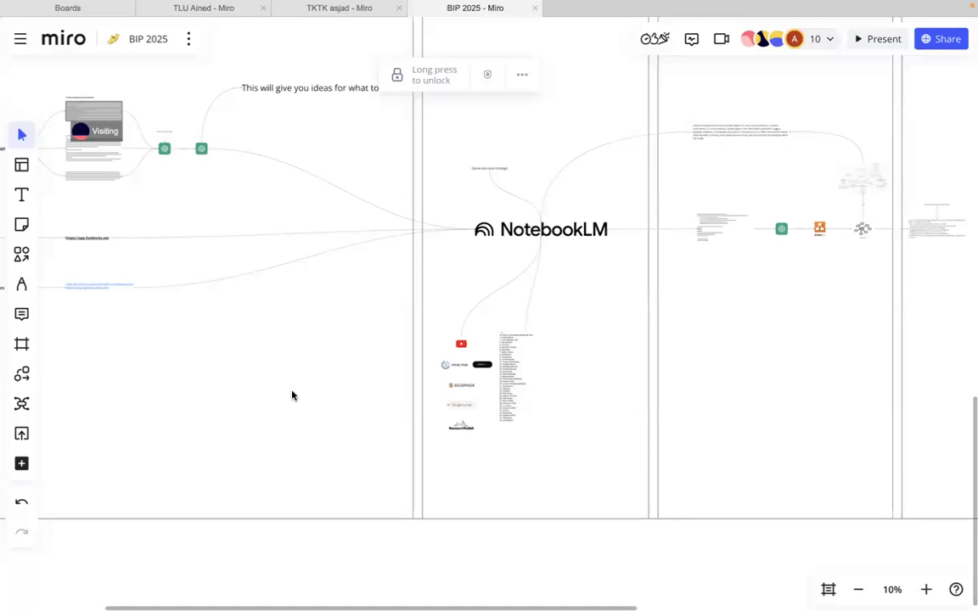
pyautogui.hotkey('ctrl', 'Right')
pyautogui.rightClick(292, 396)
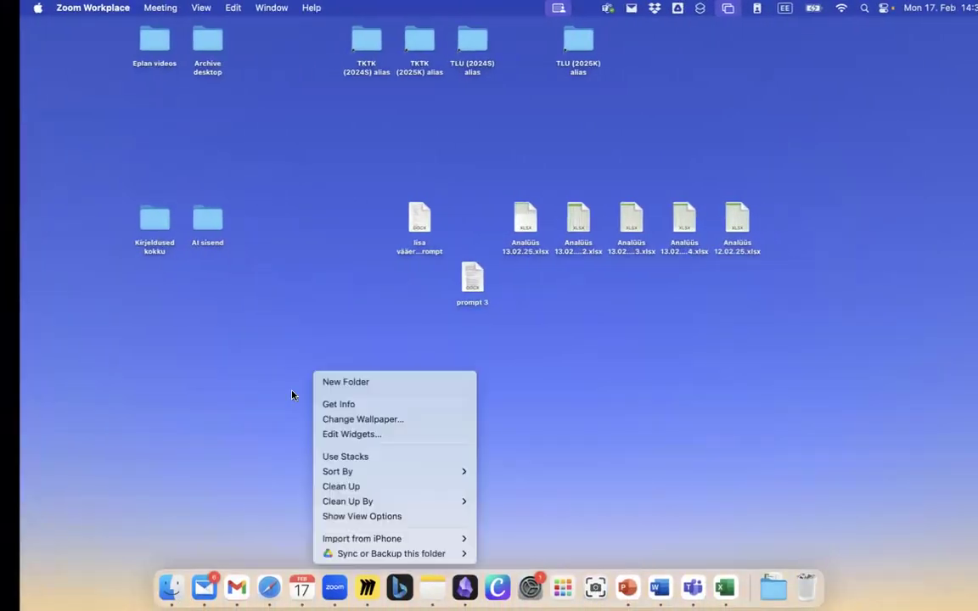
pyautogui.hotkey('ctrl', 'Left')
pyautogui.rightClick(291, 395)
# Return to the browser, open ChatGPT in a new tab, and create a project named "test".
pyautogui.hotkey('ctrl', 'Right')
pyautogui.hotkey('ctrl', 'Right')
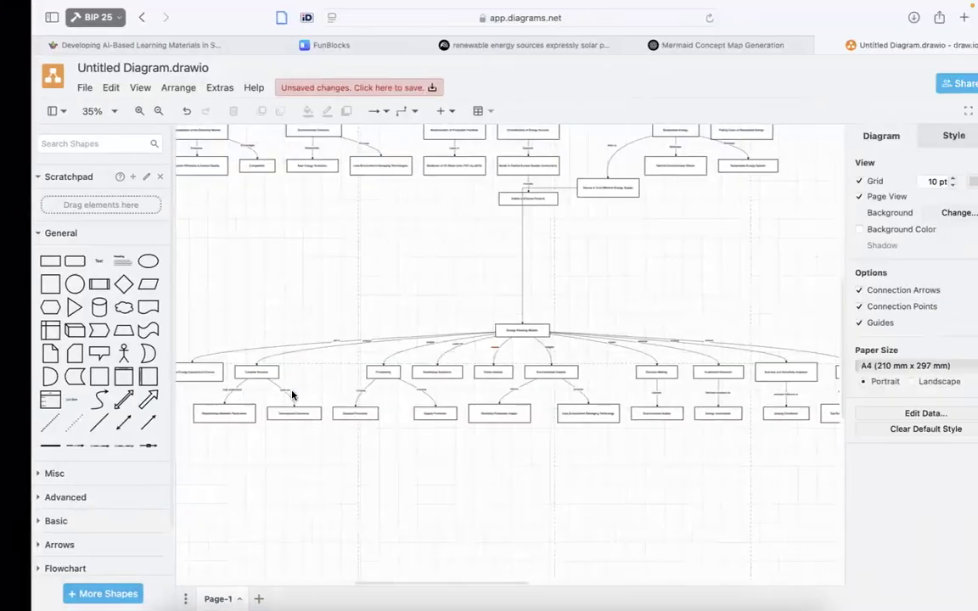
pyautogui.click(633, 44)
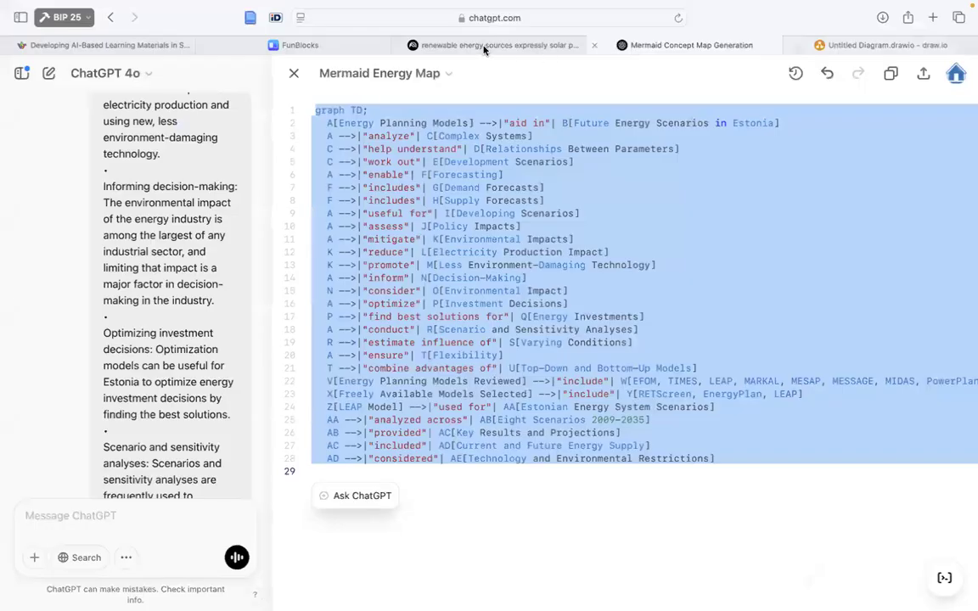
pyautogui.click(492, 45)
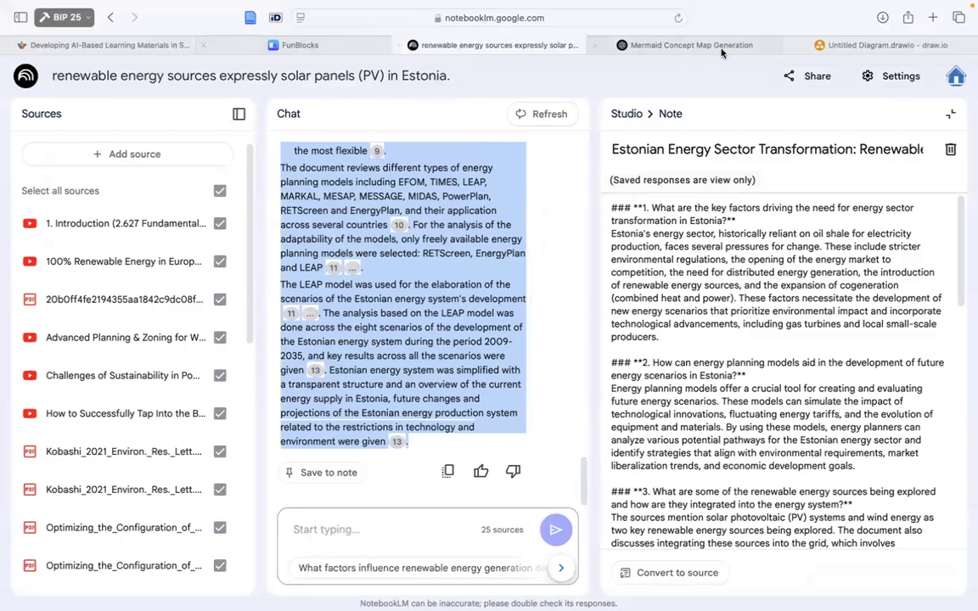
pyautogui.click(660, 42)
pyautogui.click(933, 17)
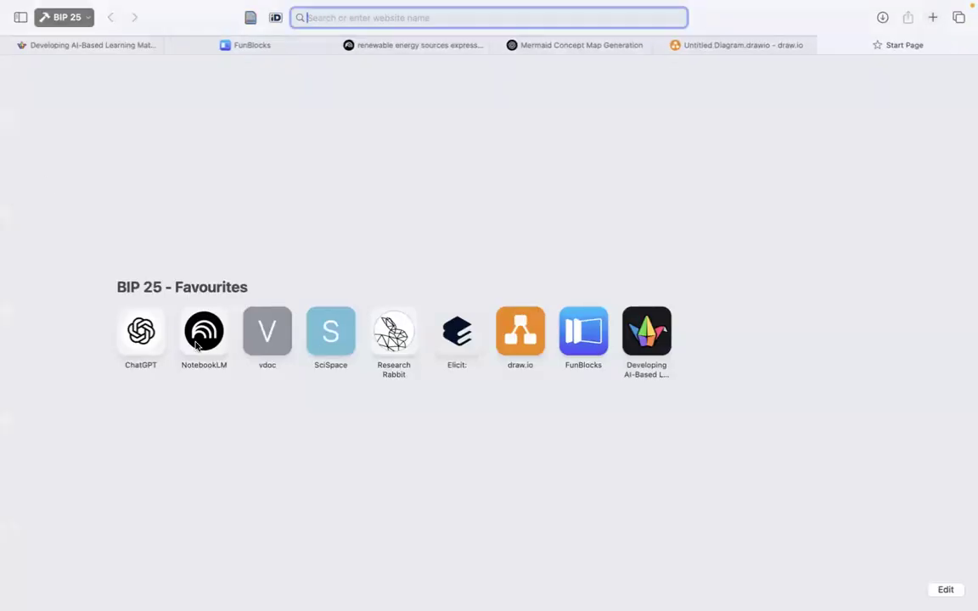
pyautogui.click(129, 326)
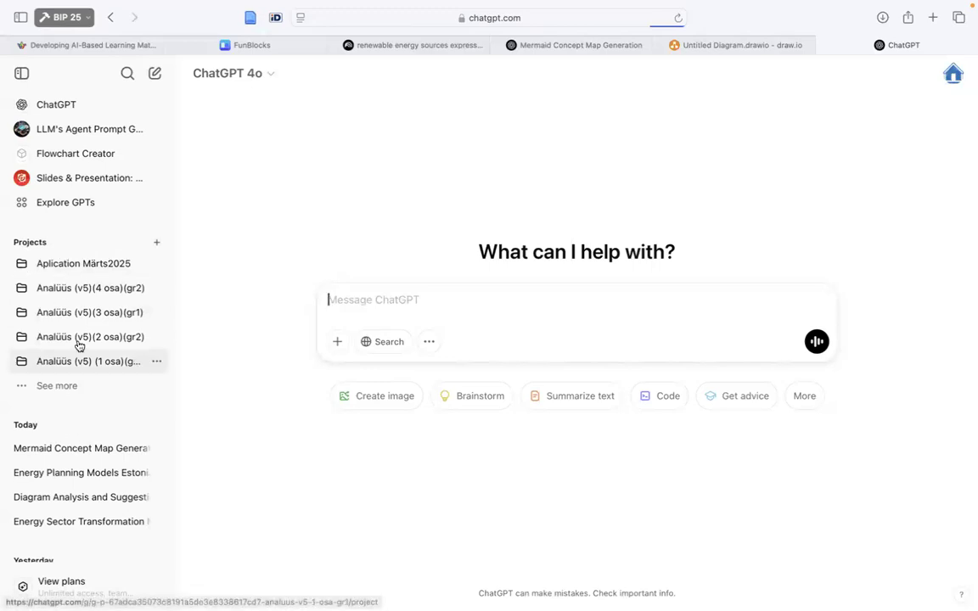
pyautogui.click(156, 243)
pyautogui.write('test')
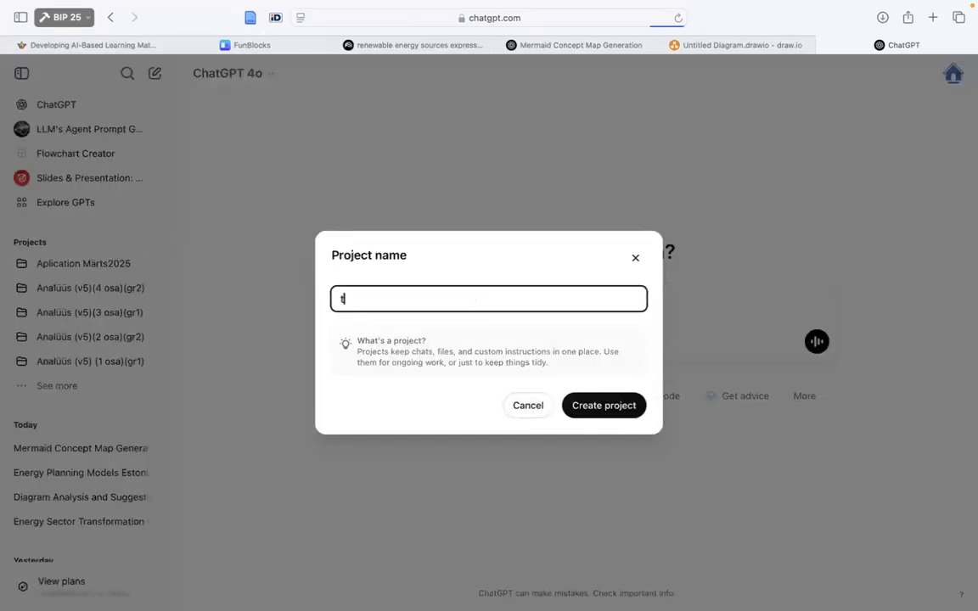
pyautogui.click(604, 412)
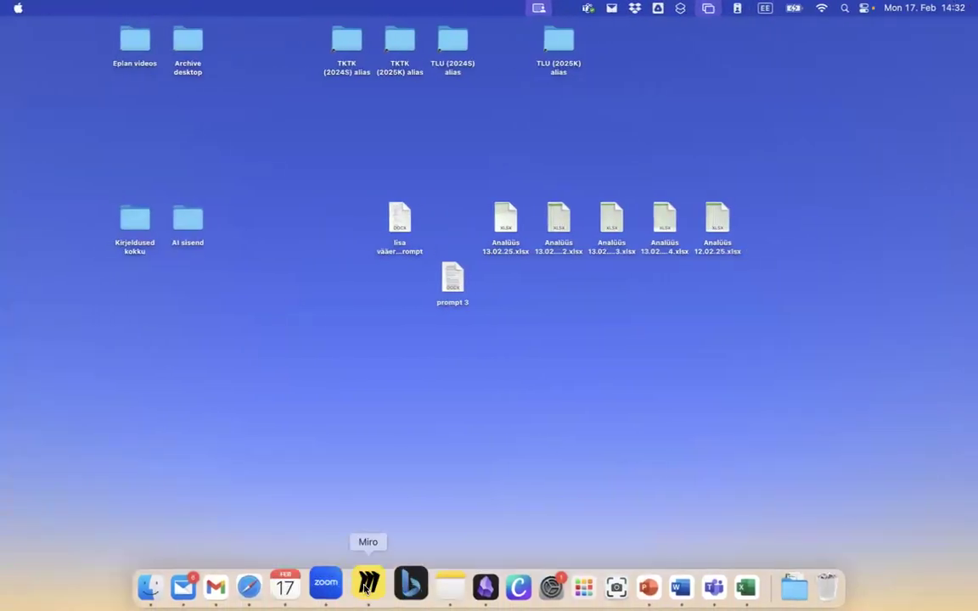
# Switch to Miro and view the whole BIP 2025 workflow from "Get ideas" to "Export".
pyautogui.click(367, 588)
pyautogui.click(587, 302)
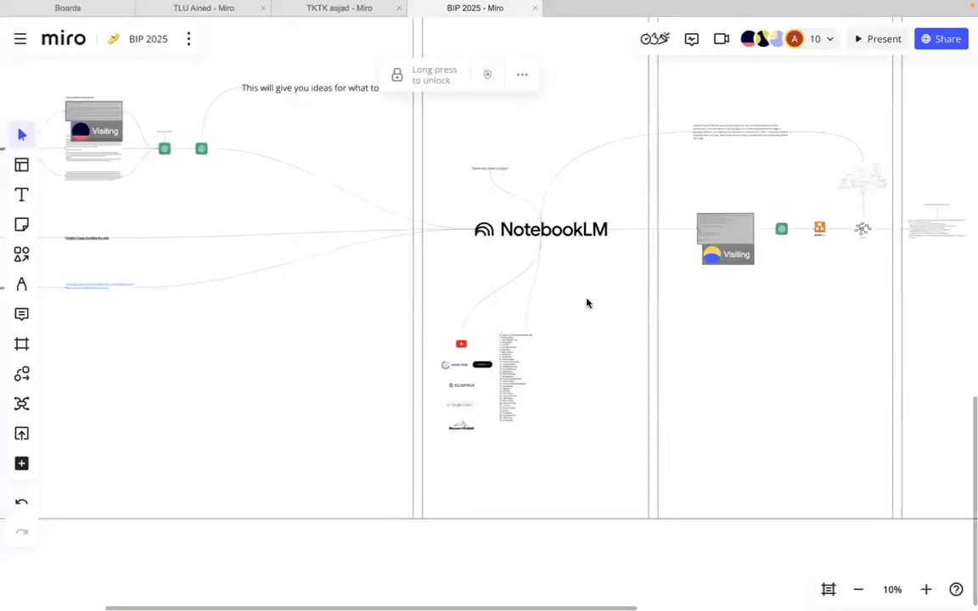
pyautogui.scroll(-5, 586, 302)
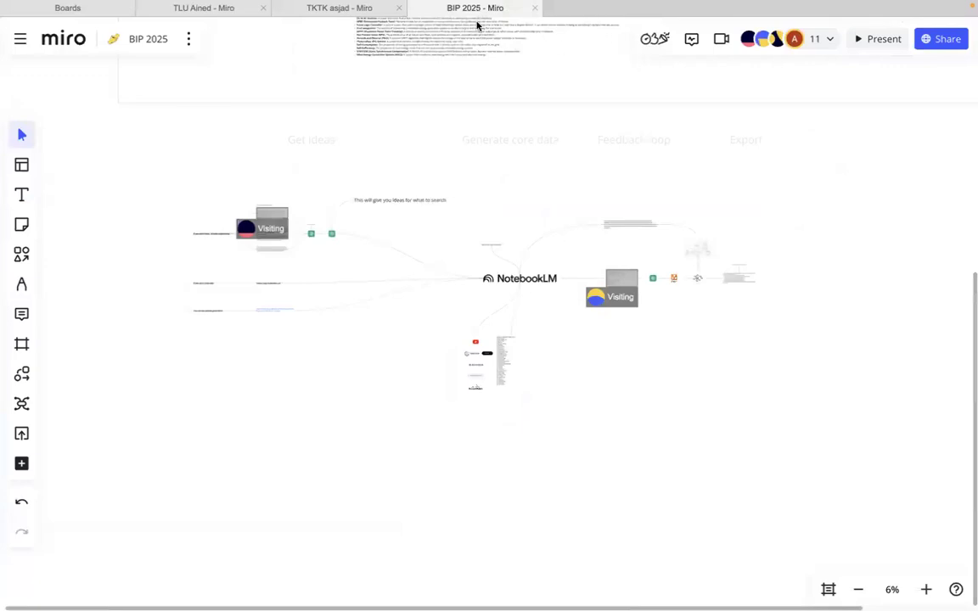
# Open the TLU Ained board and locate the student-work evaluation workflow beside the group charts.
pyautogui.click(227, 11)
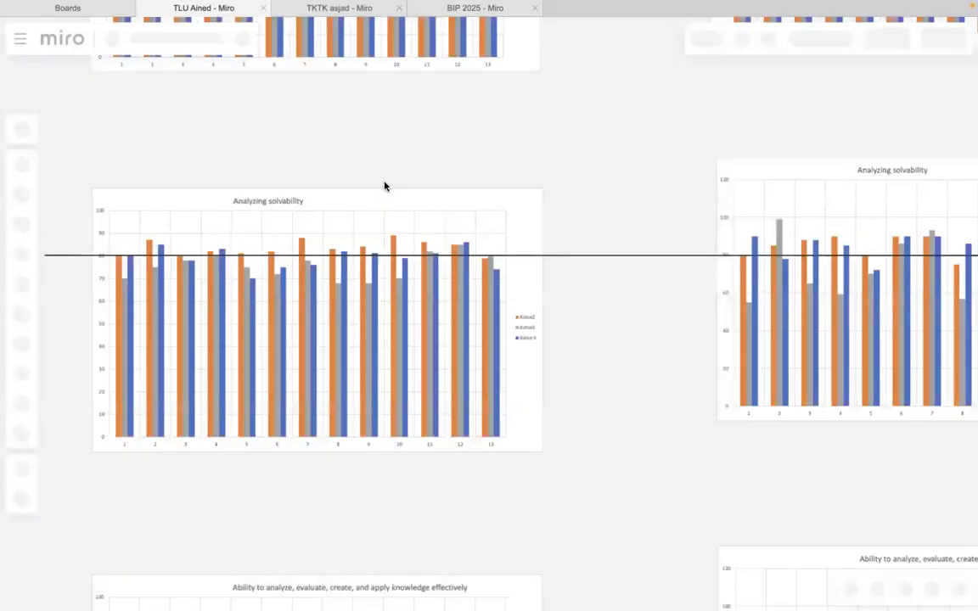
pyautogui.moveTo(384, 185); pyautogui.dragTo(375, 303)
pyautogui.scroll(-5, 376, 303)
pyautogui.scroll(-5, 363, 423)
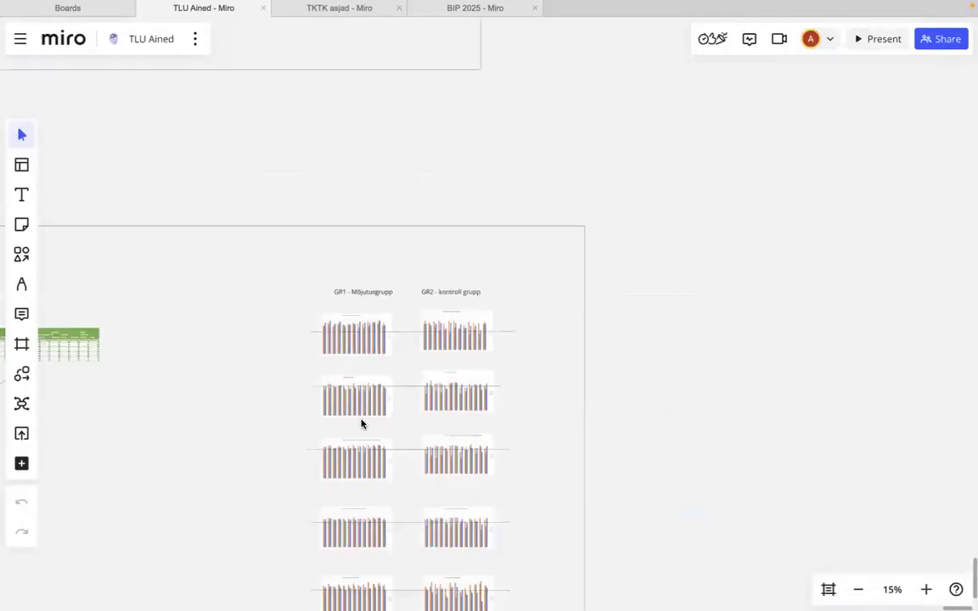
pyautogui.scroll(3, 362, 423)
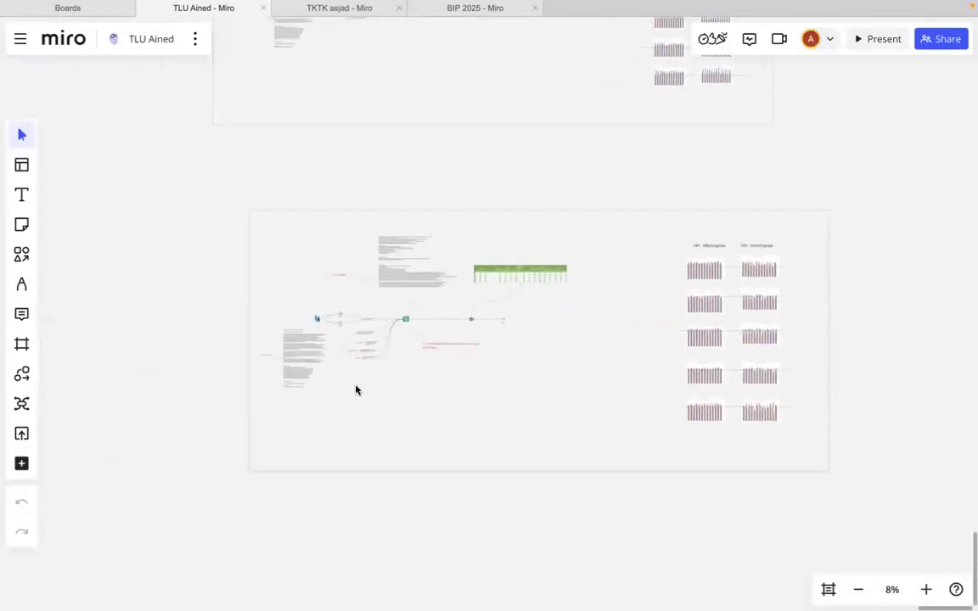
pyautogui.scroll(5, 356, 389)
pyautogui.hscroll(-3, 264, 208)
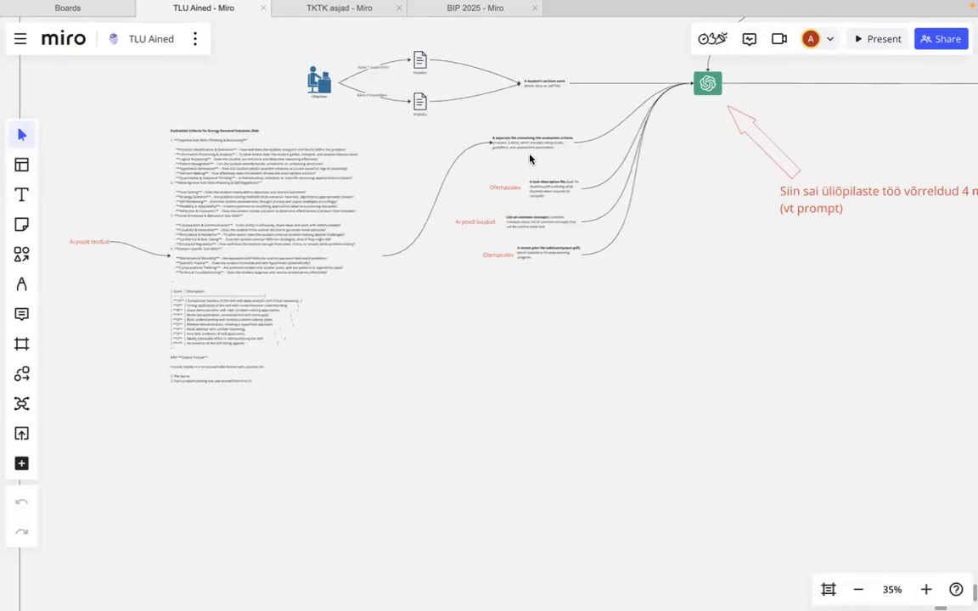
# Read the notes on the evaluation criteria, task description, common concepts and lesson plan files that feed ChatGPT.
pyautogui.scroll(2, 476, 136)
pyautogui.scroll(7, 530, 156)
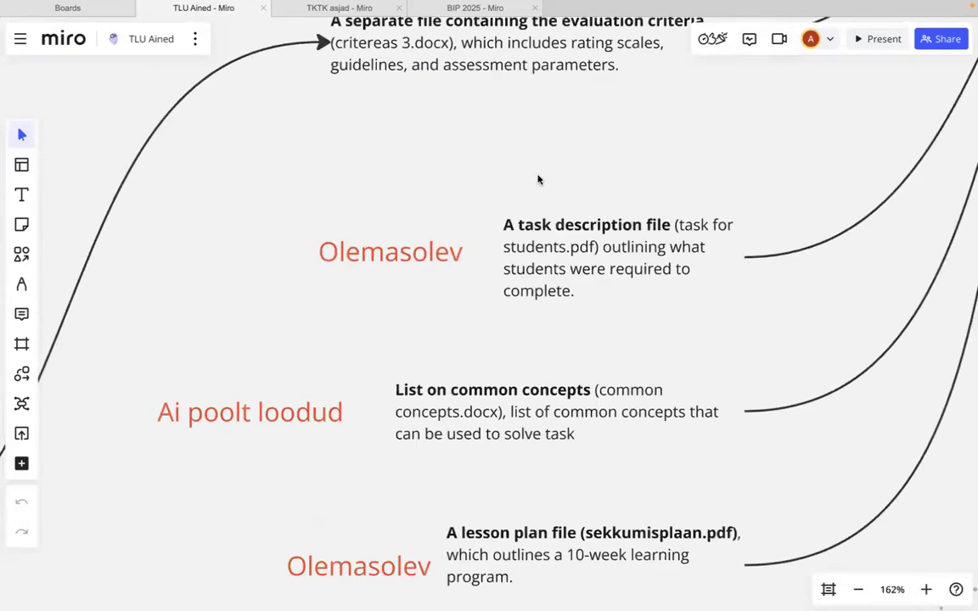
pyautogui.scroll(2, 537, 179)
pyautogui.hscroll(1, 537, 180)
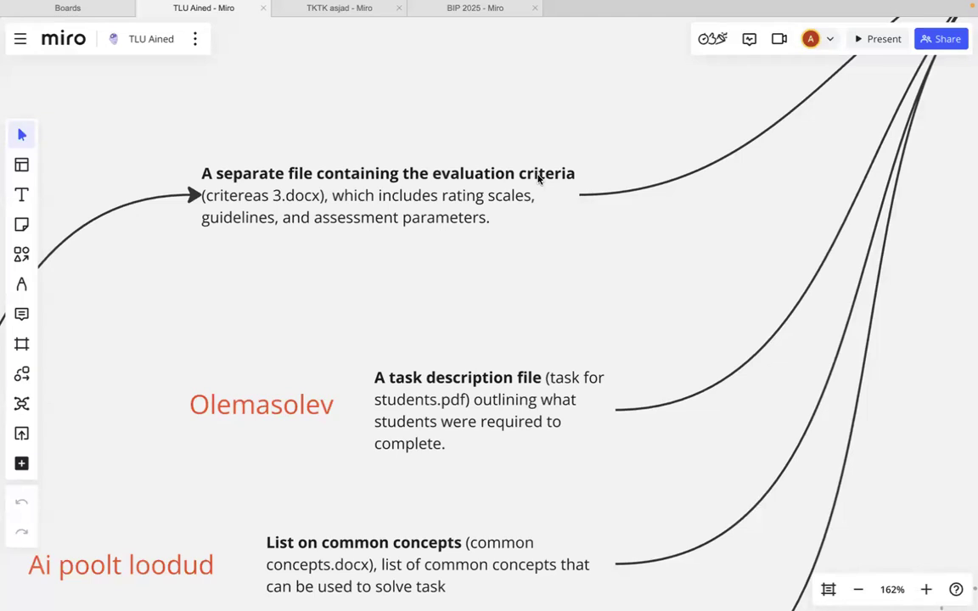
pyautogui.scroll(-15, 537, 180)
pyautogui.hscroll(-1, 537, 179)
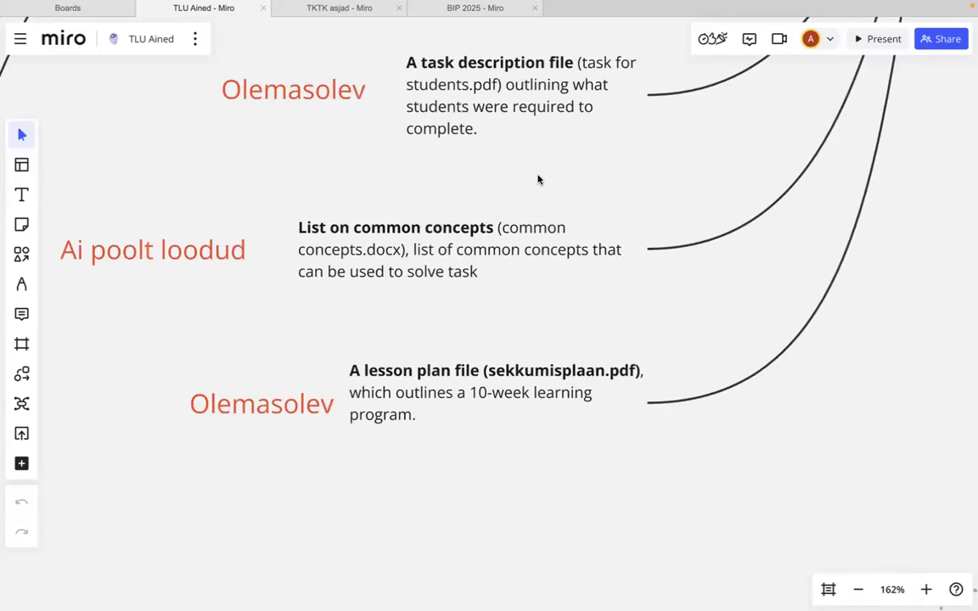
pyautogui.scroll(-10, 537, 179)
pyautogui.scroll(3, 538, 179)
# Follow the evaluation workflow past ChatGPT and examine the table of student scores.
pyautogui.scroll(5, 537, 179)
pyautogui.hscroll(7, 538, 179)
pyautogui.scroll(-2, 537, 179)
pyautogui.hscroll(5, 537, 179)
pyautogui.scroll(5, 537, 179)
pyautogui.scroll(3, 537, 180)
pyautogui.hscroll(-2, 537, 179)
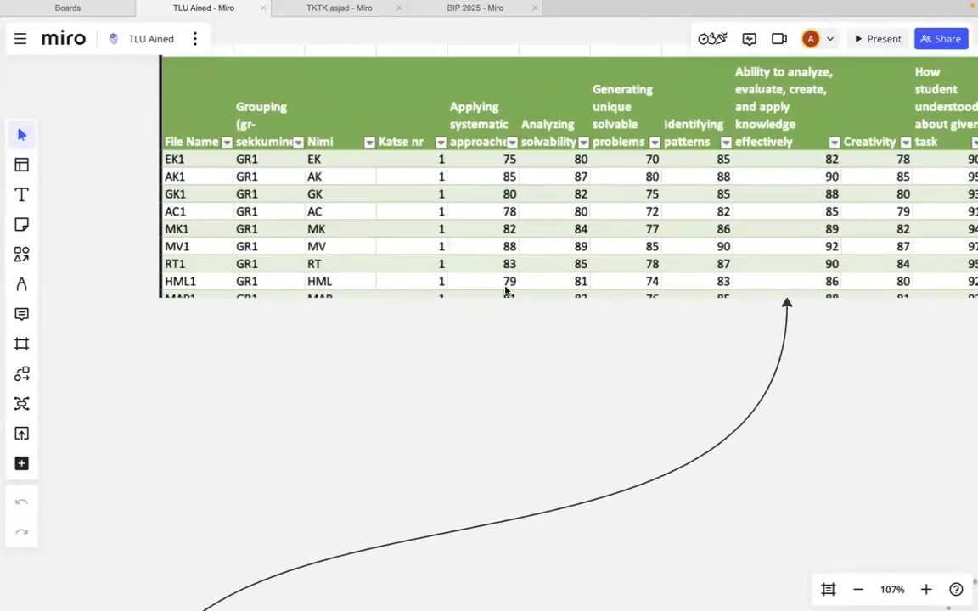
# Compare the GR1 and GR2 group bar charts, and open the TKTK asjad board.
pyautogui.scroll(-10, 501, 293)
pyautogui.hscroll(7, 498, 294)
pyautogui.scroll(-2, 499, 295)
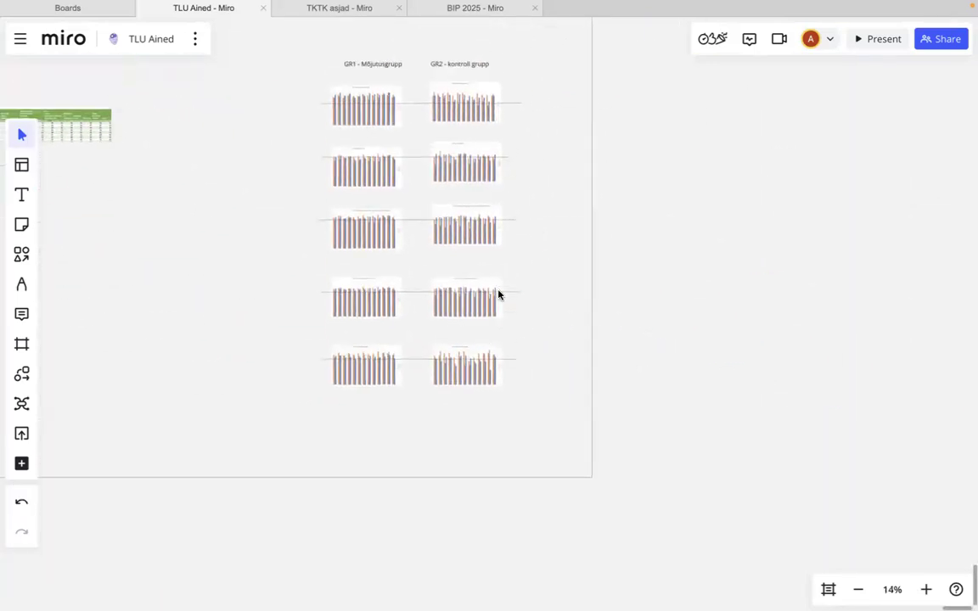
pyautogui.scroll(1, 396, 207)
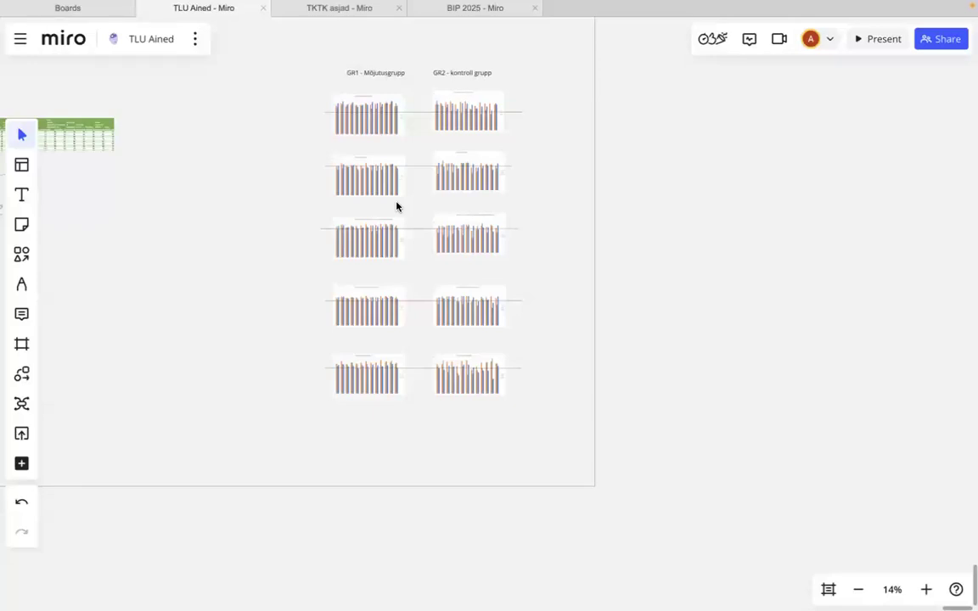
pyautogui.scroll(-5, 396, 205)
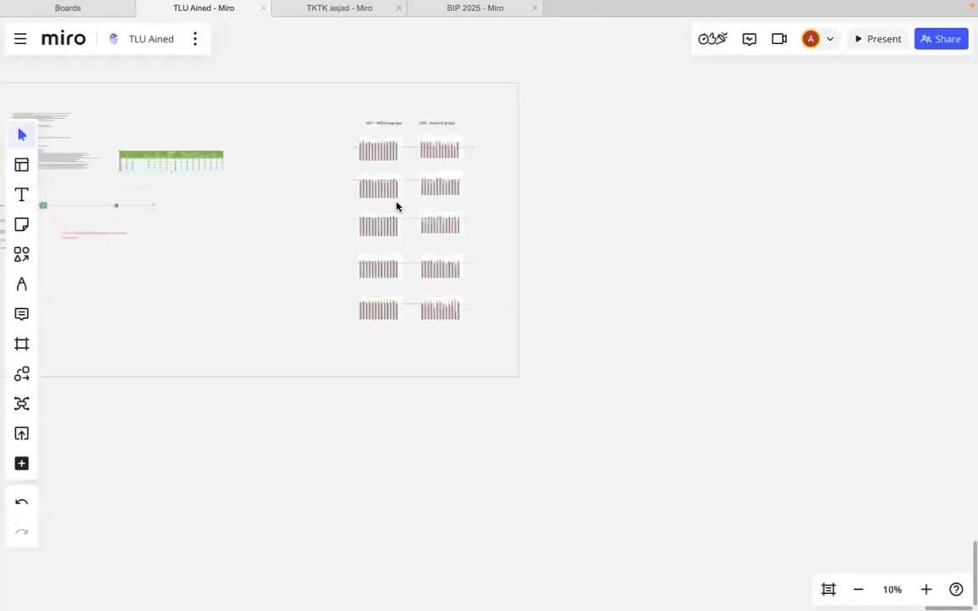
pyautogui.click(311, 11)
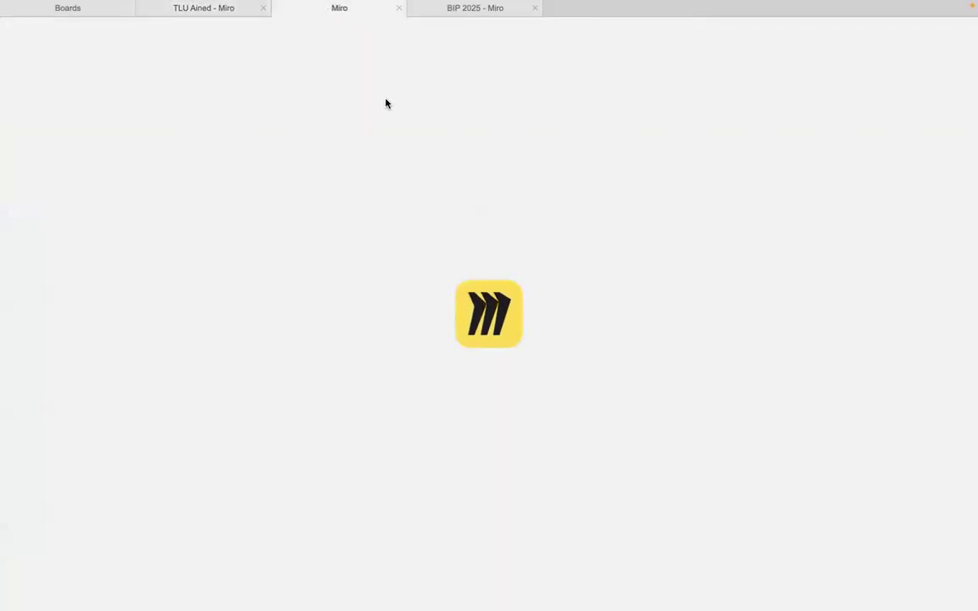
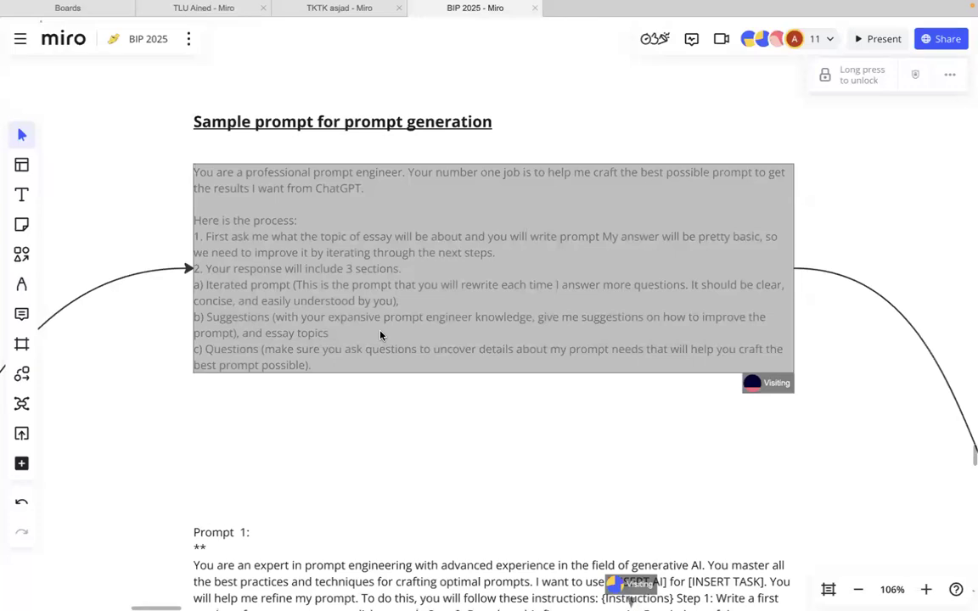
# Review the BIP 2025 workflow from the sample prompts through ChatGPT to the literature source sites.
pyautogui.scroll(-5, 381, 335)
pyautogui.hscroll(10, 380, 335)
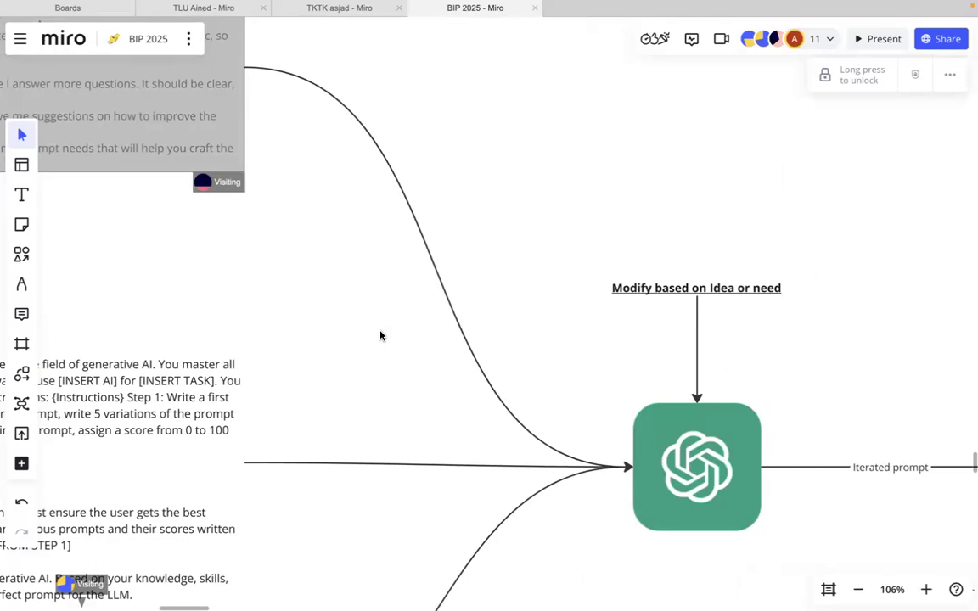
pyautogui.scroll(-5, 381, 335)
pyautogui.hscroll(10, 380, 335)
pyautogui.scroll(-5, 381, 335)
pyautogui.scroll(-10, 380, 335)
pyautogui.hscroll(5, 380, 336)
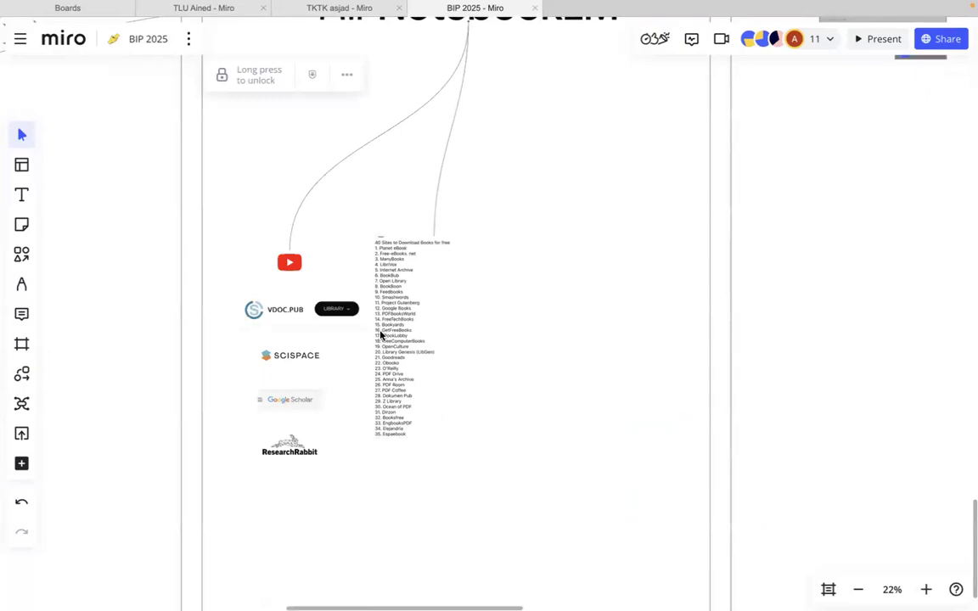
# Examine the NotebookLM stage and the ChatGPT-to-draw.io concept map chain on the BIP 2025 board.
pyautogui.scroll(3, 380, 335)
pyautogui.hscroll(-2, 380, 335)
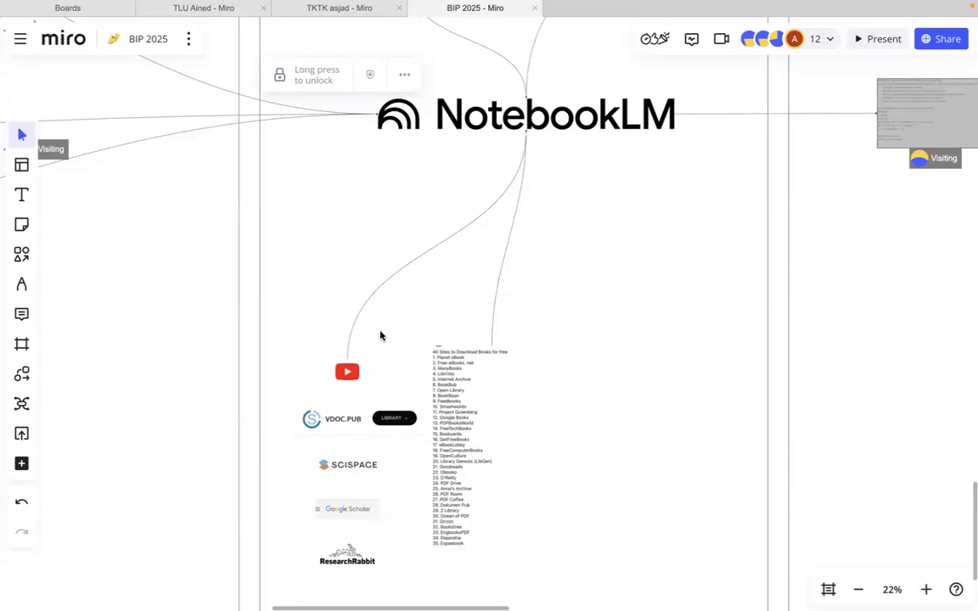
pyautogui.hscroll(10, 380, 335)
pyautogui.scroll(3, 439, 297)
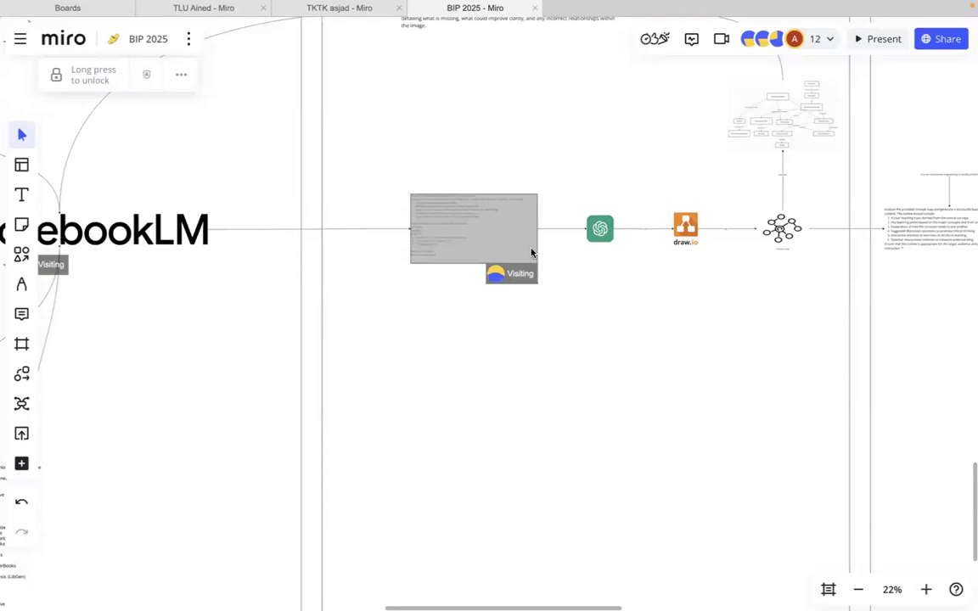
# Switch back to draw.io in the browser and examine the two linked concept maps.
pyautogui.hotkey('ctrl', 'Left')
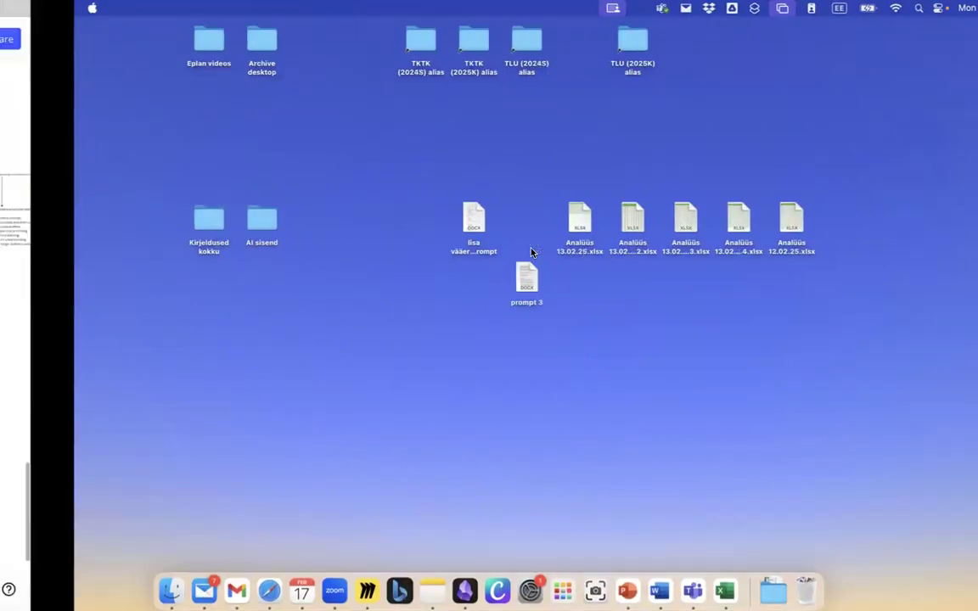
pyautogui.hotkey('ctrl', 'Right')
pyautogui.hotkey('ctrl', 'Right')
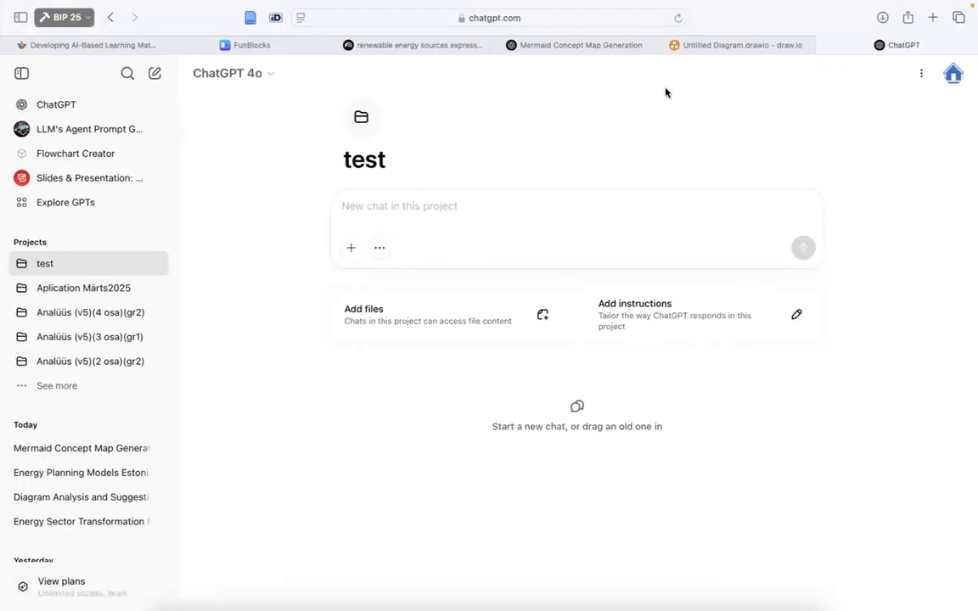
pyautogui.click(747, 44)
pyautogui.scroll(5, 565, 247)
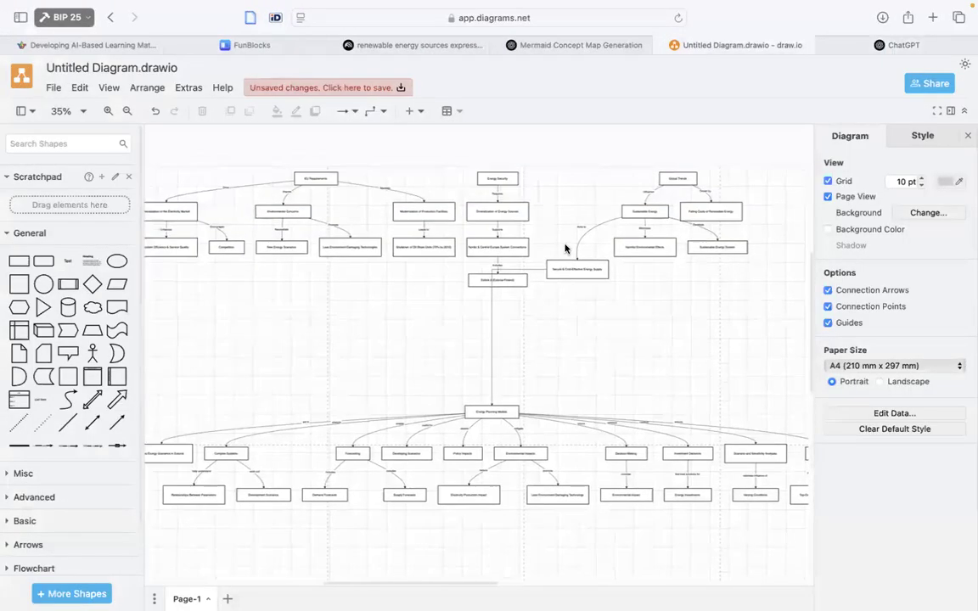
pyautogui.click(556, 269)
pyautogui.click(403, 377)
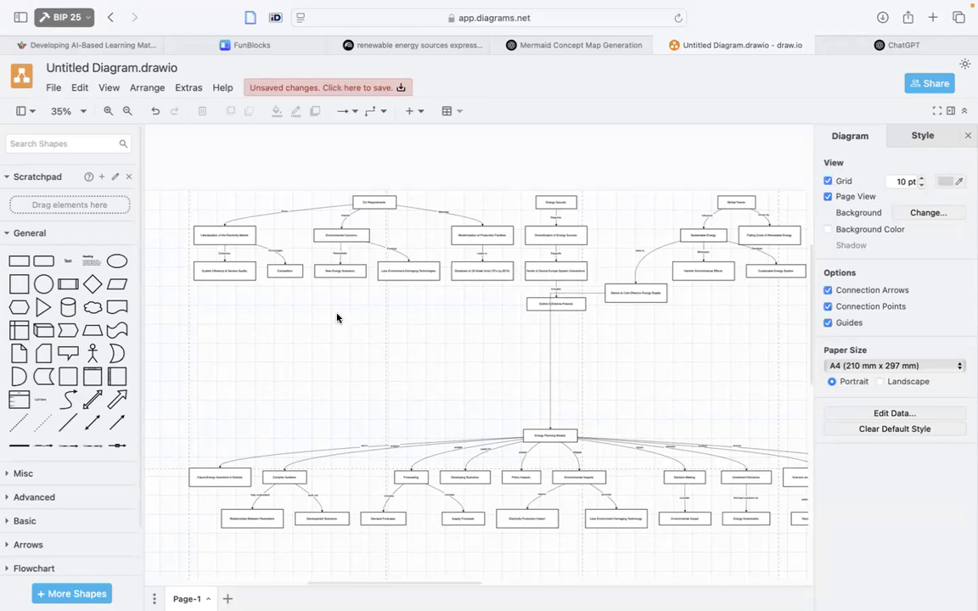
pyautogui.hotkey('ctrl', 'Left')
pyautogui.hotkey('ctrl', 'Right')
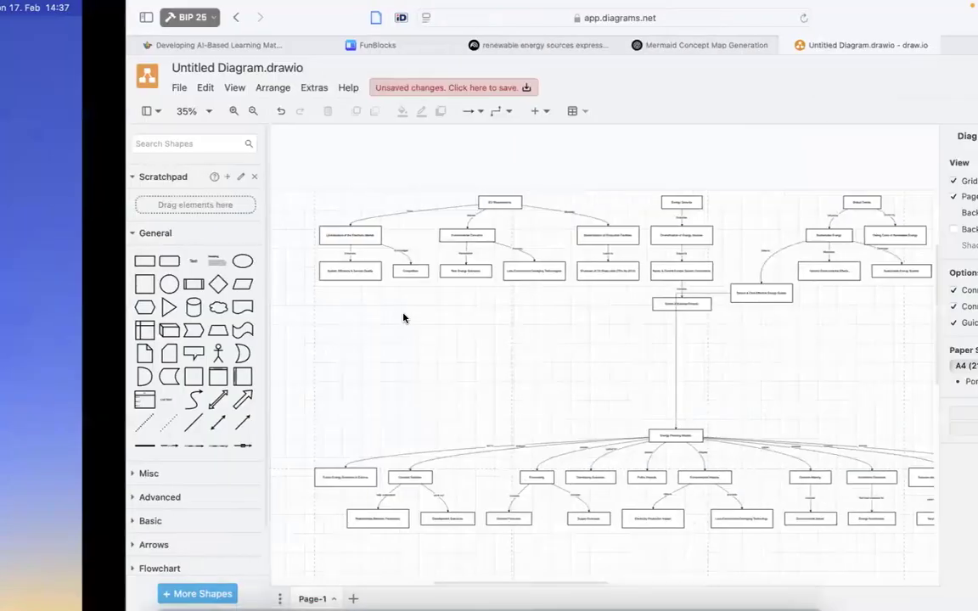
# Switch to the BIP 2025 board in Miro and examine the PowerPoint, Napkin, ChatGPT and HeyGen presentation chain.
pyautogui.hotkey('ctrl', 'Right')
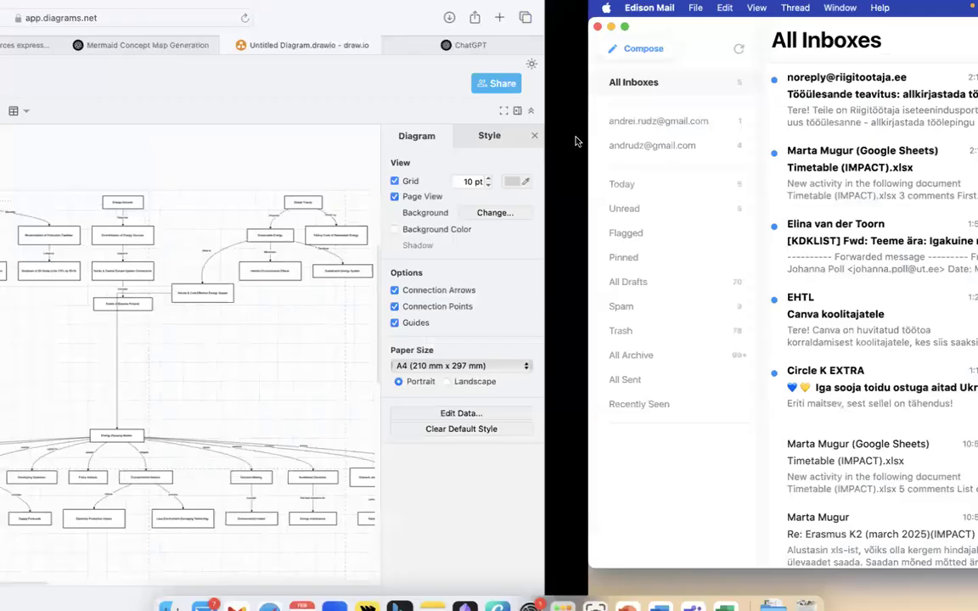
pyautogui.hotkey('ctrl', 'Right')
pyautogui.hotkey('ctrl', 'Left')
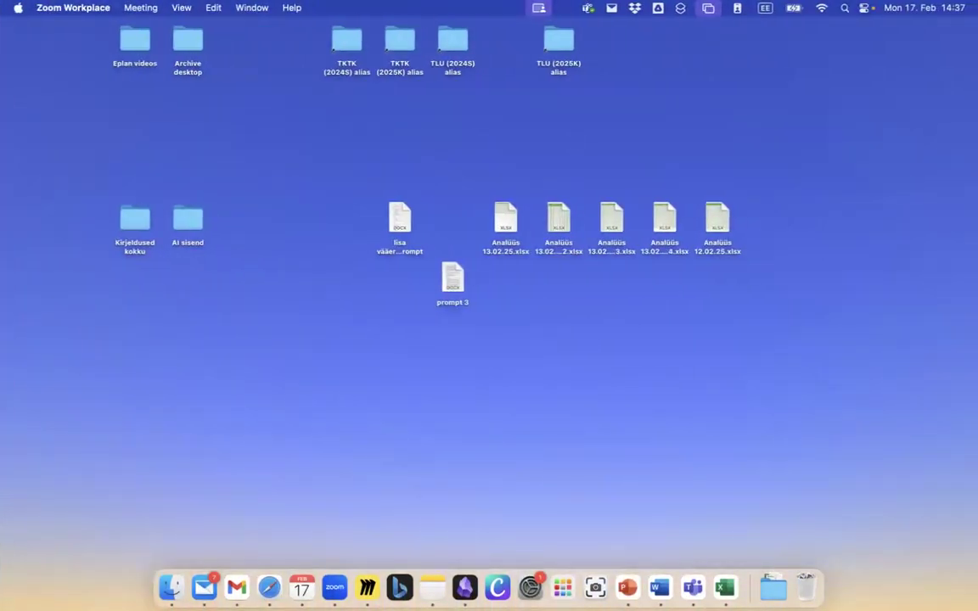
pyautogui.click(366, 591)
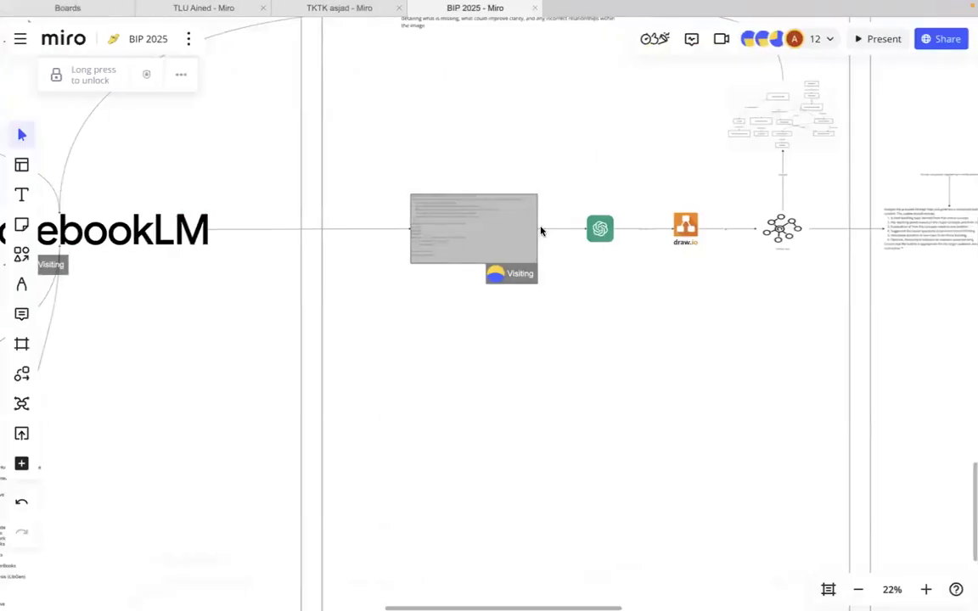
pyautogui.scroll(-5, 462, 443)
pyautogui.scroll(-2, 462, 443)
pyautogui.click(502, 343)
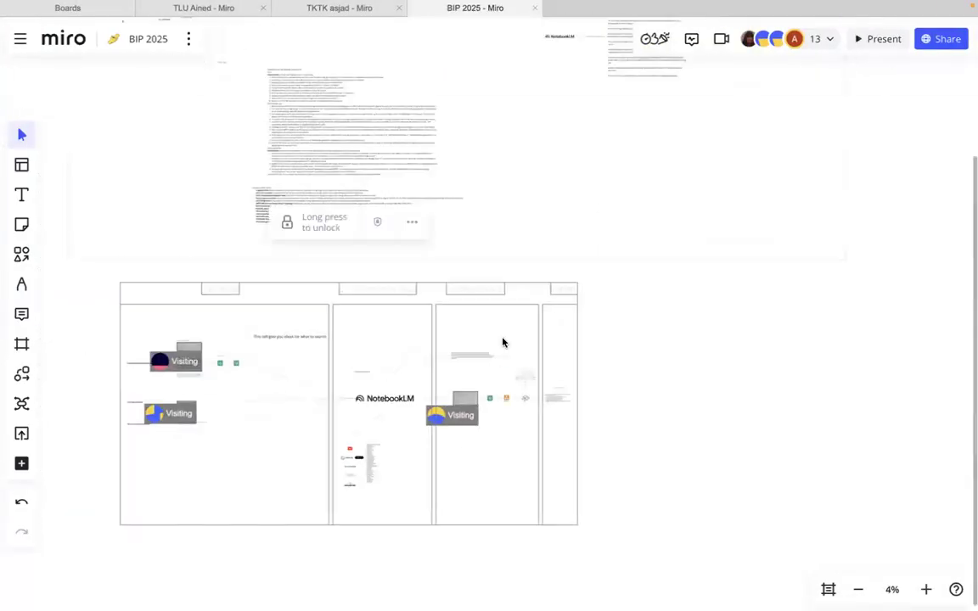
pyautogui.scroll(3, 677, 179)
pyautogui.hscroll(3, 677, 179)
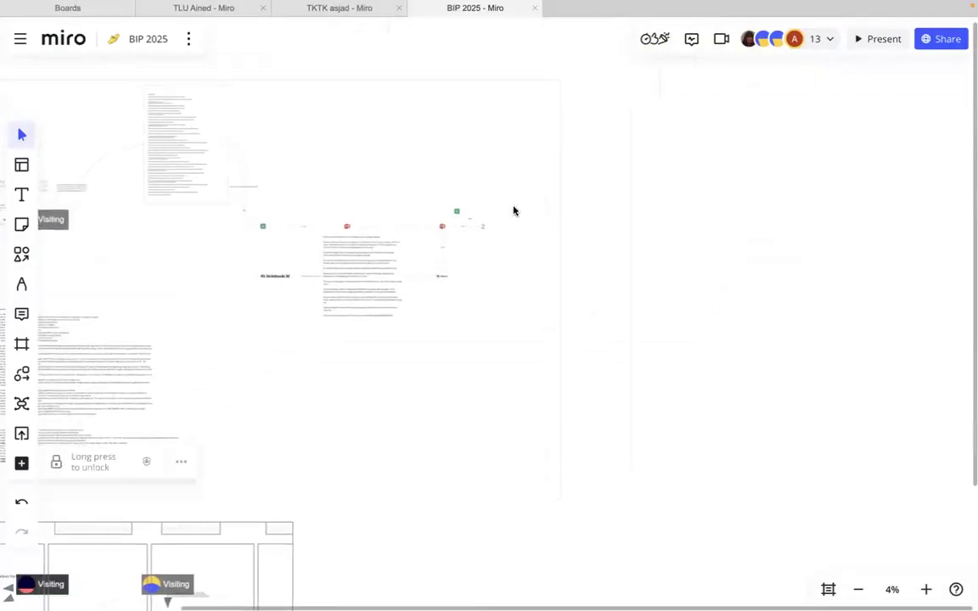
pyautogui.scroll(5, 513, 209)
pyautogui.scroll(5, 363, 307)
pyautogui.hscroll(-8, 378, 267)
pyautogui.scroll(-1, 378, 267)
pyautogui.hscroll(-1, 378, 267)
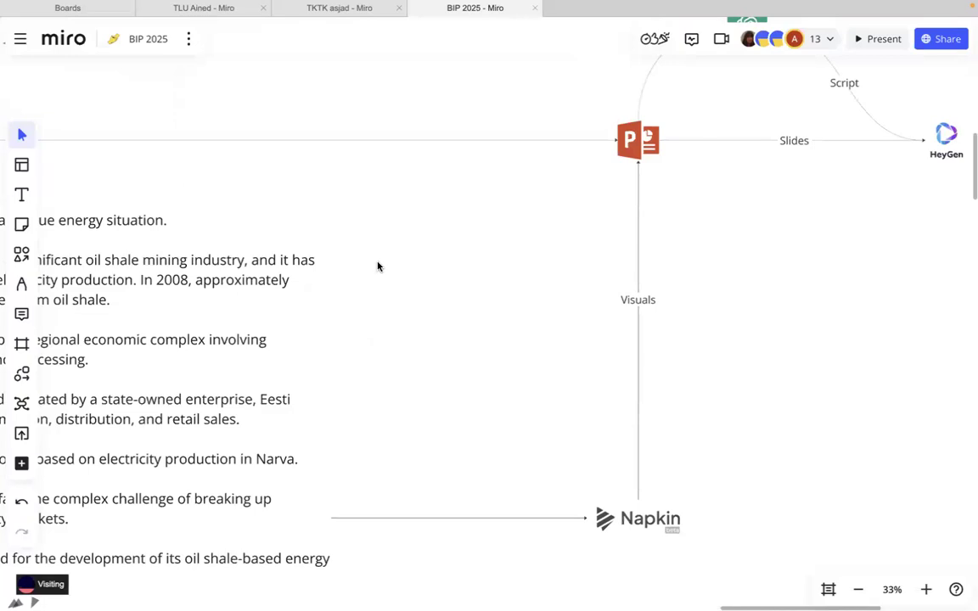
pyautogui.hscroll(5, 378, 266)
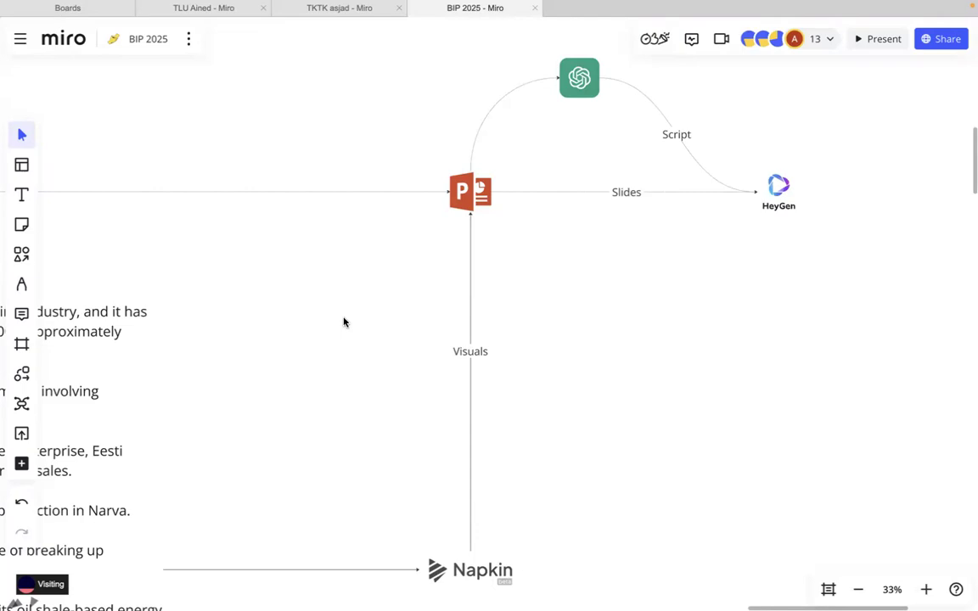
pyautogui.hscroll(-5, 351, 337)
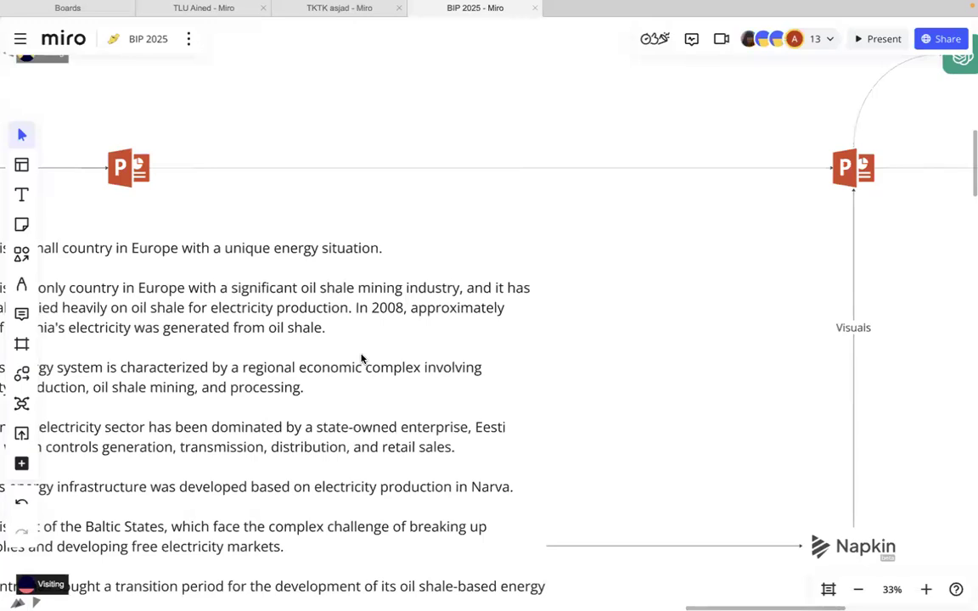
# Examine the ChatGPT ideas and literature source sites that feed NotebookLM on the BIP 2025 board.
pyautogui.scroll(-4, 362, 359)
pyautogui.hscroll(-10, 362, 361)
pyautogui.hscroll(10, 362, 361)
pyautogui.hscroll(-2, 363, 362)
pyautogui.scroll(-3, 362, 362)
pyautogui.hscroll(-6, 362, 363)
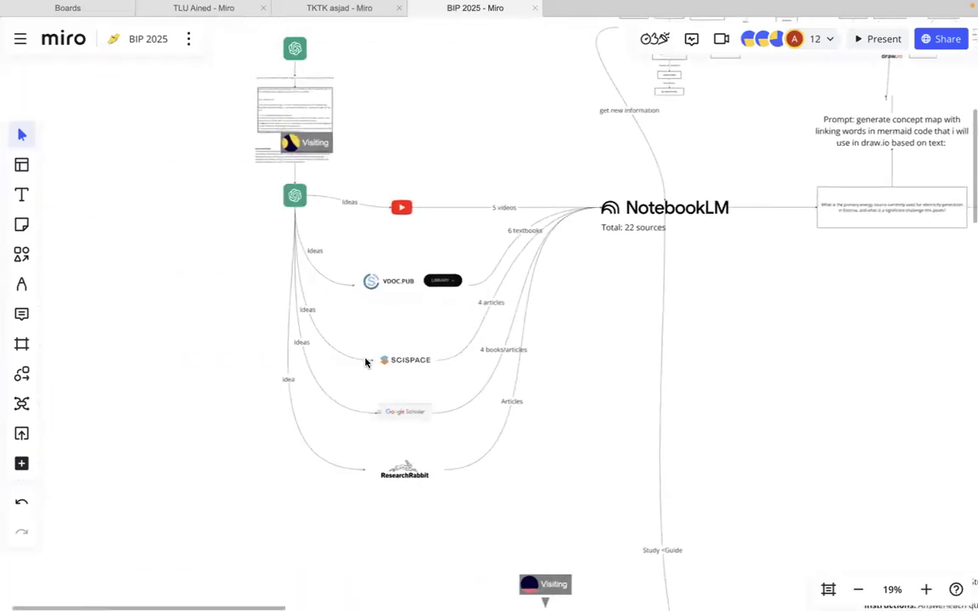
# Examine the sample prompts for prompt generation and their links to ChatGPT in the Get ideas frame.
pyautogui.scroll(-10, 365, 362)
pyautogui.hscroll(3, 365, 362)
pyautogui.scroll(-5, 365, 362)
pyautogui.scroll(-6, 365, 363)
pyautogui.hscroll(-7, 365, 363)
pyautogui.click(512, 285)
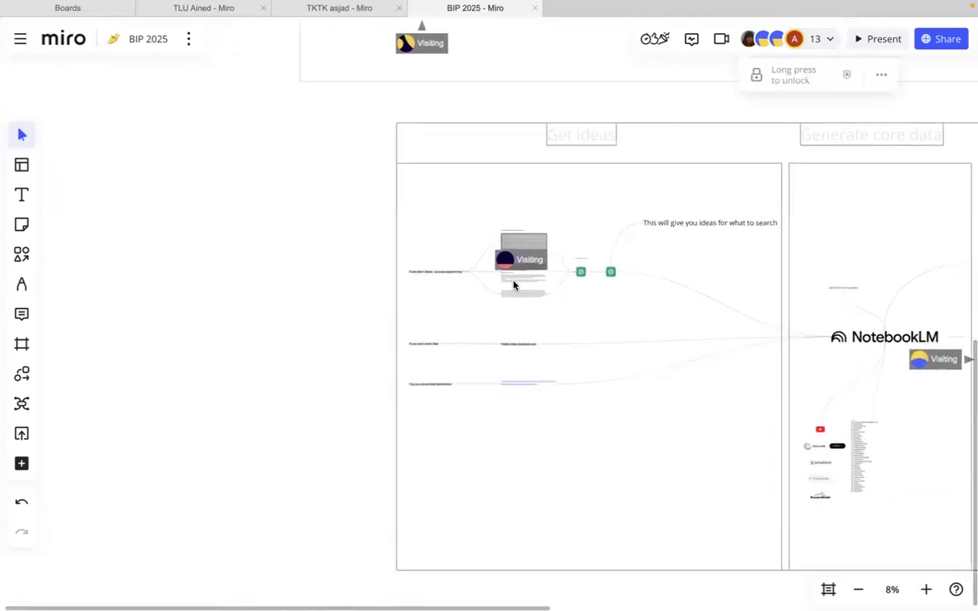
pyautogui.scroll(5, 512, 283)
pyautogui.hscroll(2, 512, 280)
pyautogui.scroll(5, 512, 279)
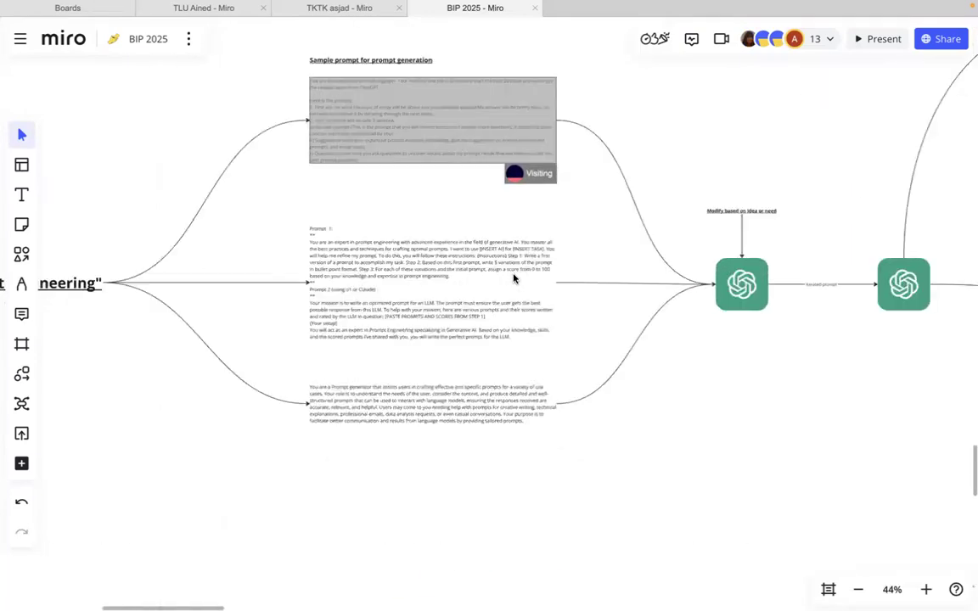
pyautogui.scroll(2, 513, 278)
pyautogui.hscroll(1, 513, 279)
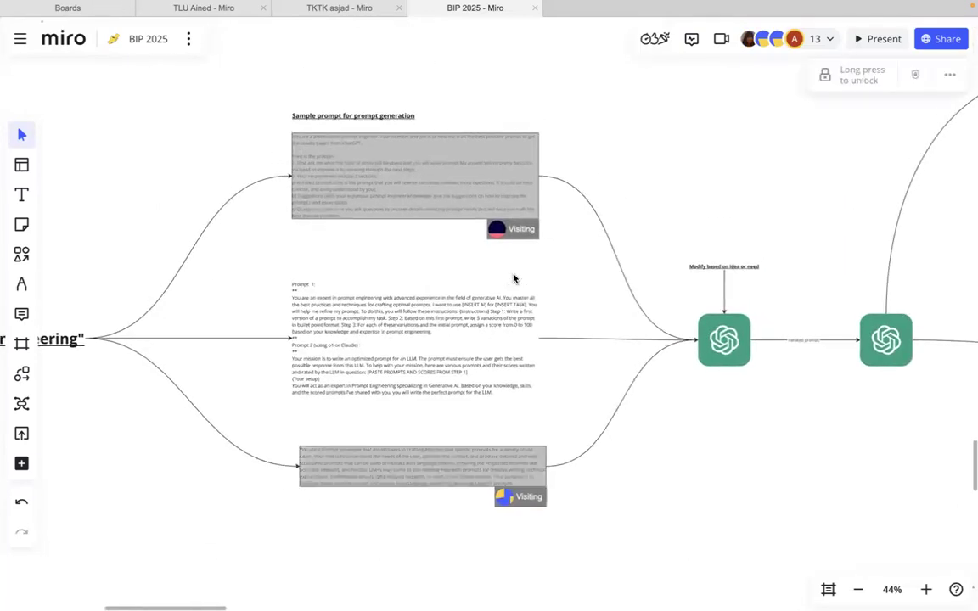
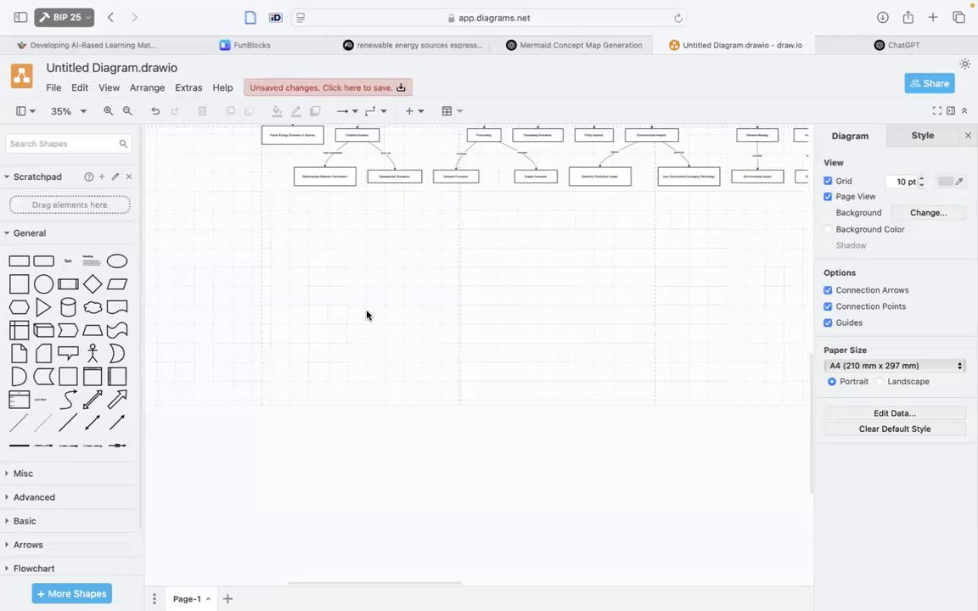
# Open draw.io's Mermaid insertion dialog, clear its sample code, and close it without inserting a diagram.
pyautogui.click(177, 88)
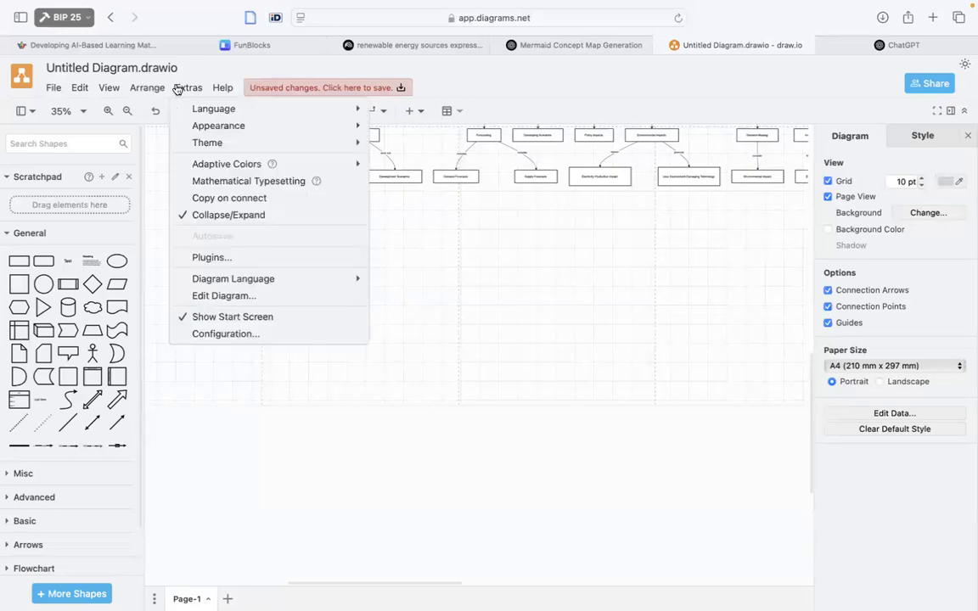
pyautogui.moveTo(140, 89)
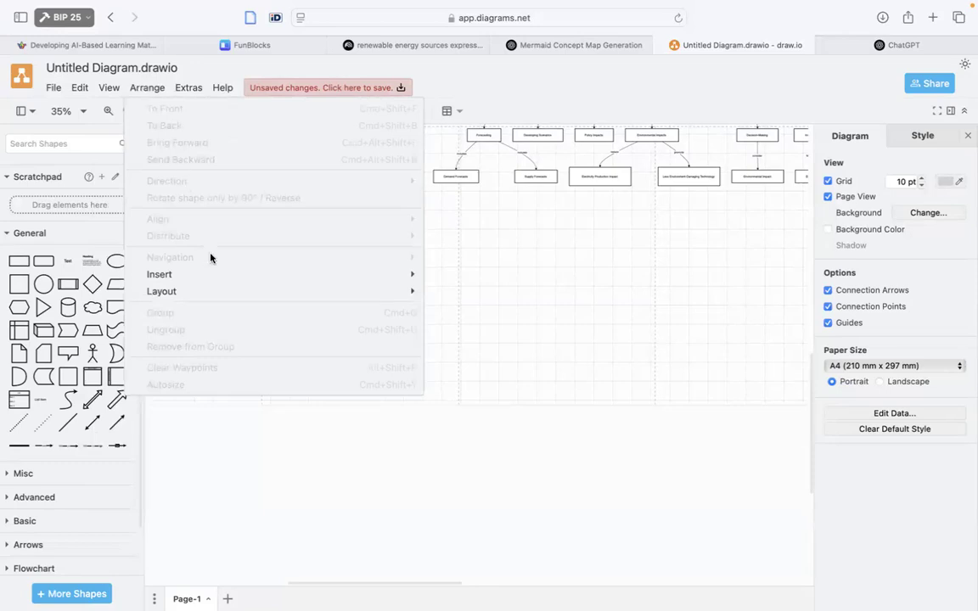
pyautogui.moveTo(404, 293)
pyautogui.moveTo(399, 275)
pyautogui.moveTo(489, 509)
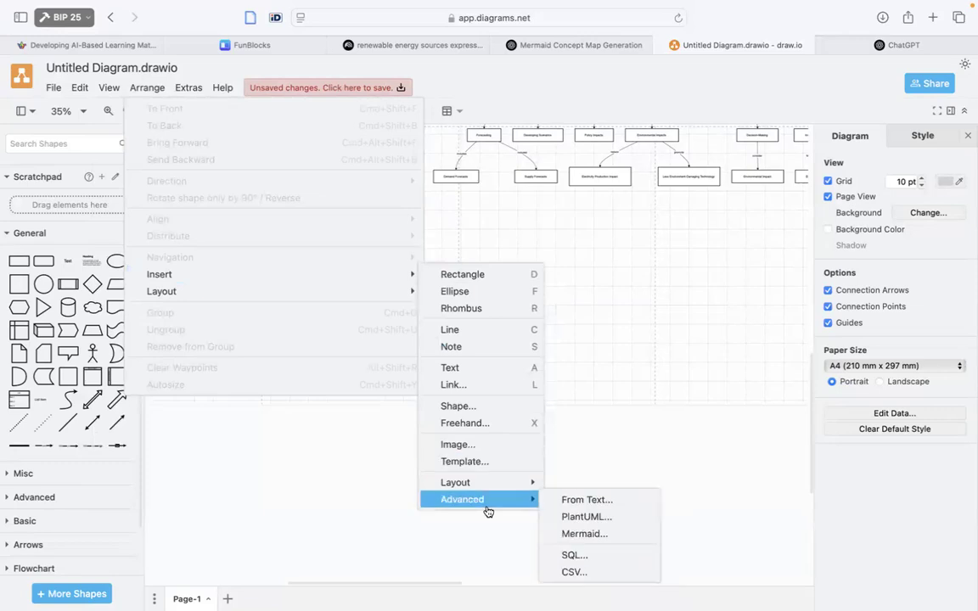
pyautogui.click(566, 532)
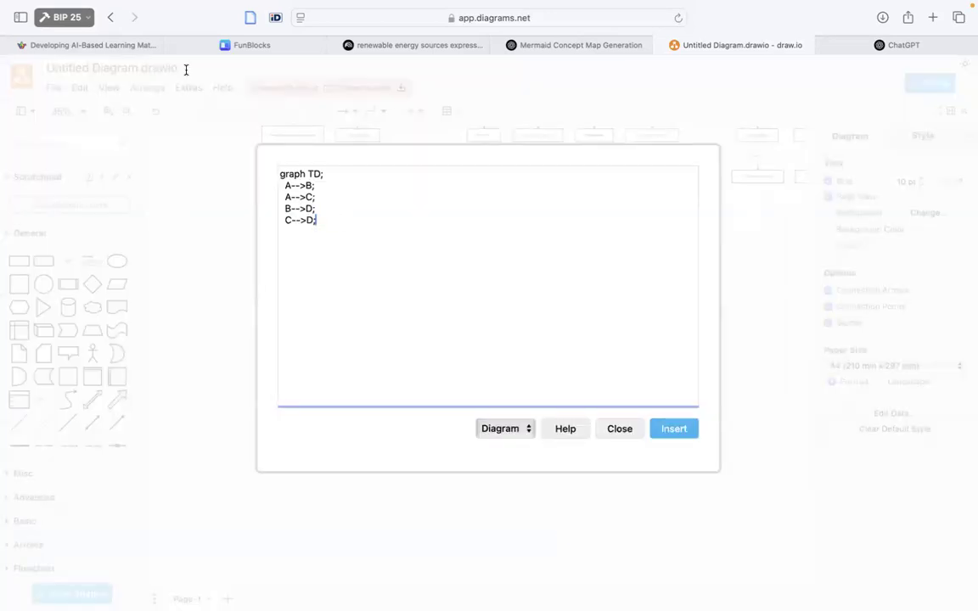
pyautogui.press('super+a')
pyautogui.press('BackSpace')
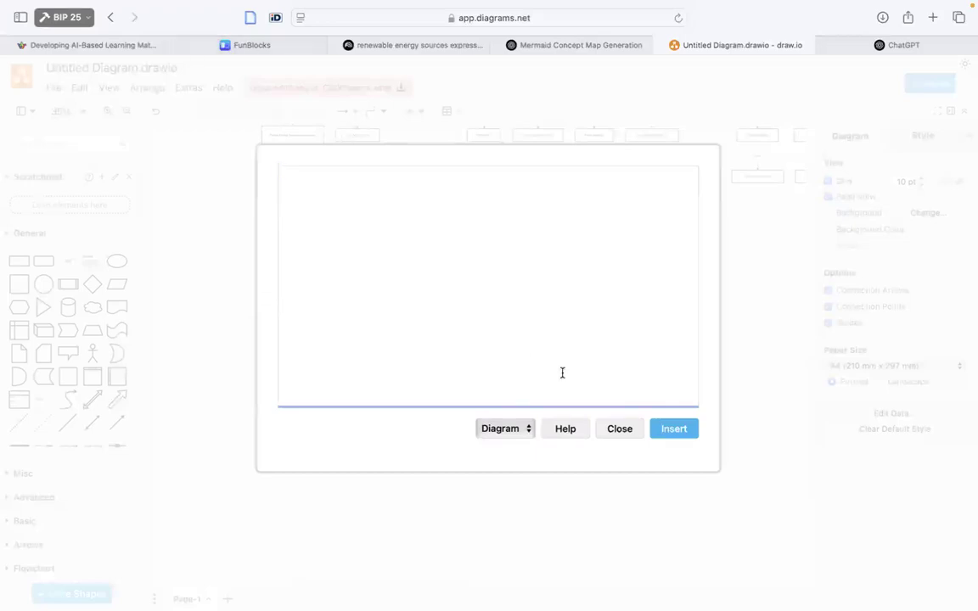
pyautogui.click(615, 429)
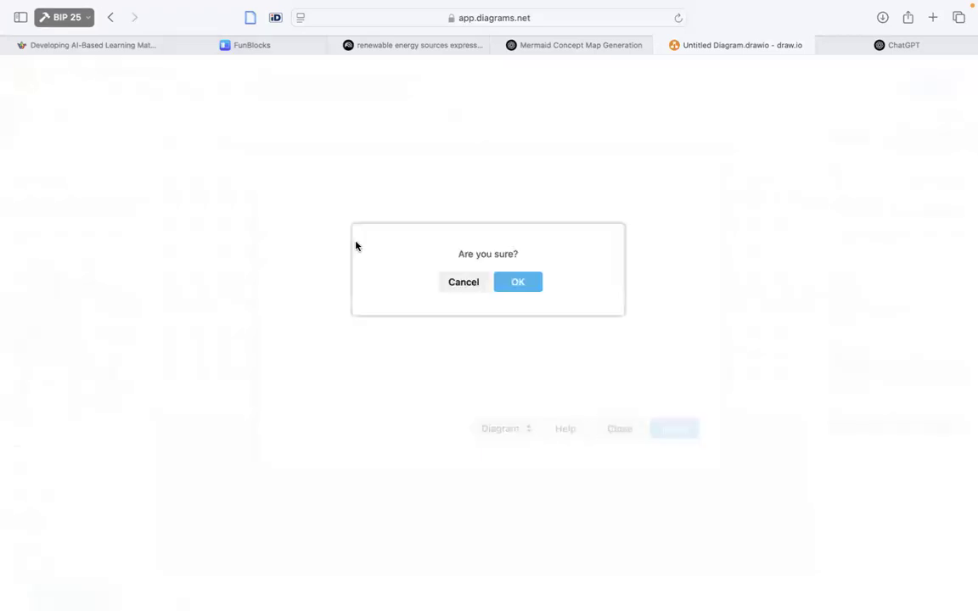
pyautogui.click(471, 287)
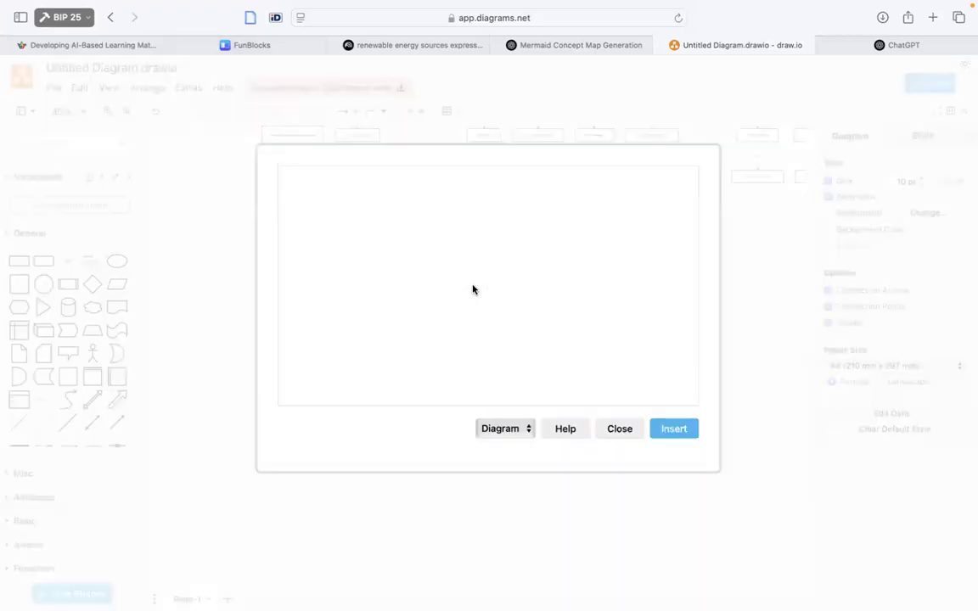
pyautogui.click(619, 433)
pyautogui.click(514, 283)
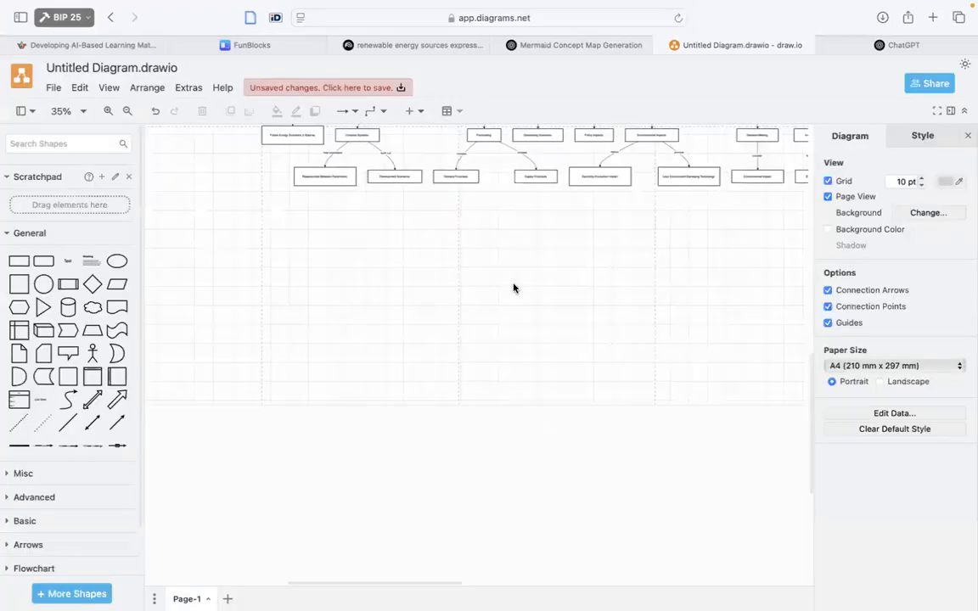
# Create a new diagram from the Swimlane Diagram template and delete all of its shapes.
pyautogui.click(53, 90)
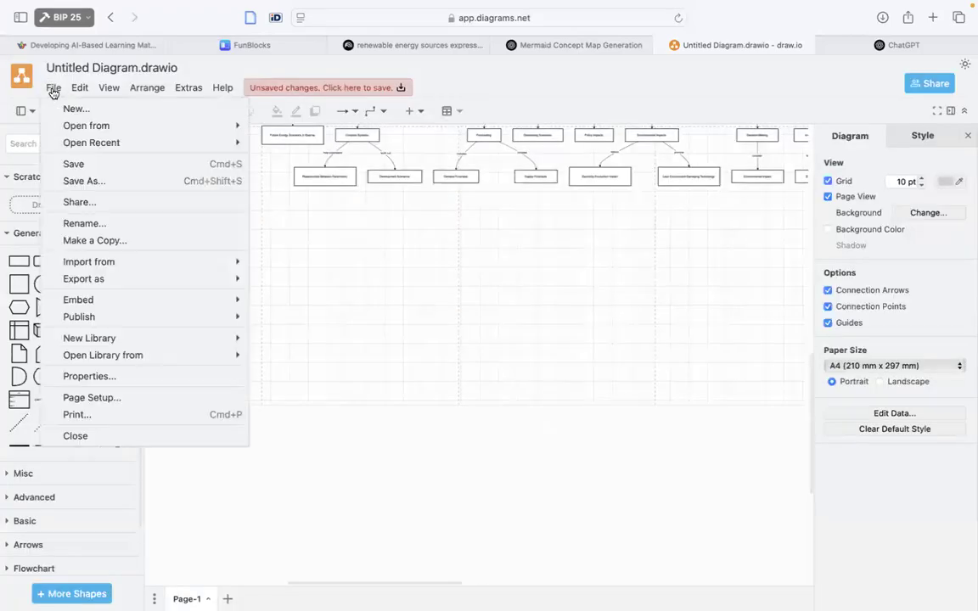
pyautogui.click(68, 109)
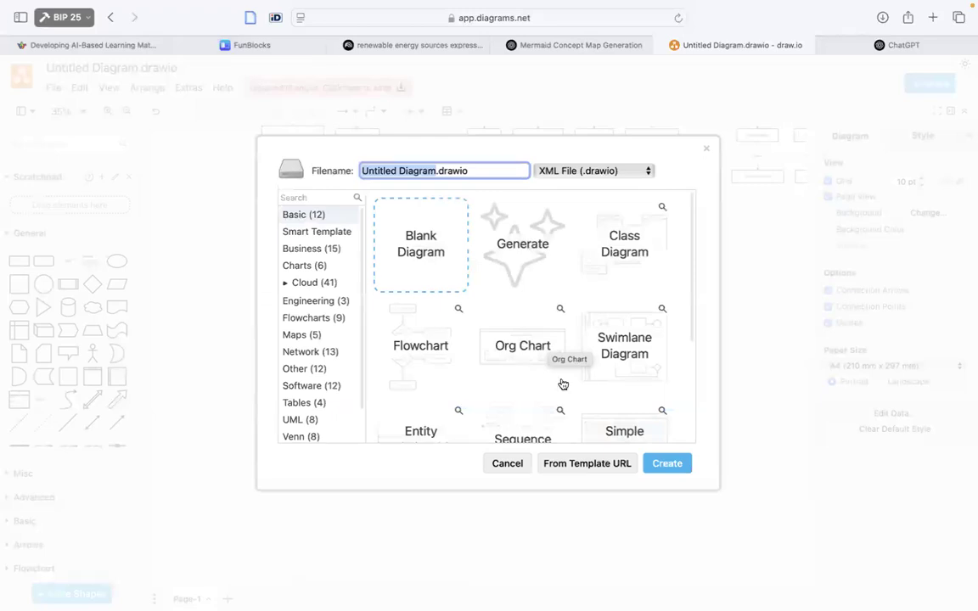
pyautogui.click(620, 349)
pyautogui.click(662, 464)
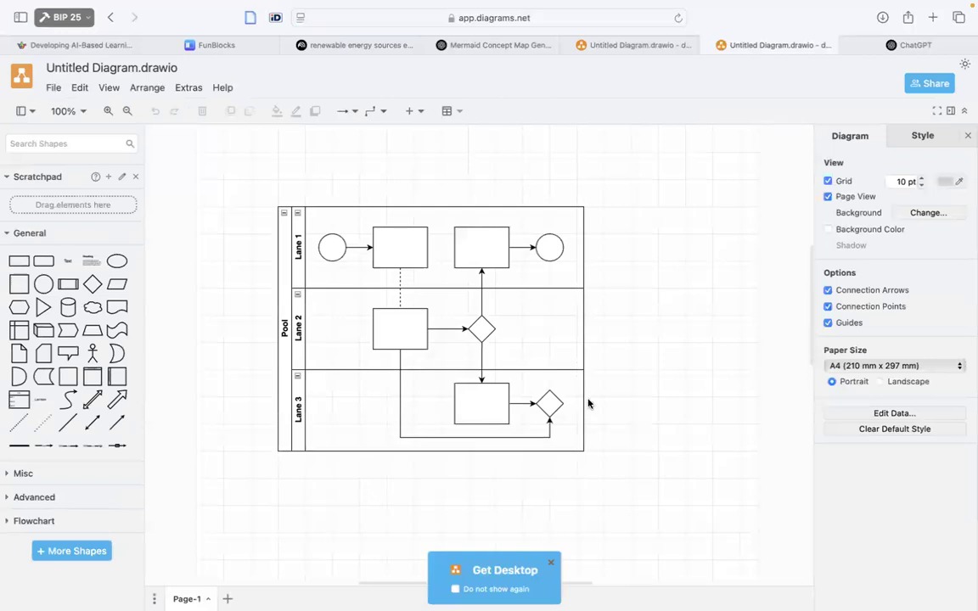
pyautogui.moveTo(246, 168); pyautogui.dragTo(598, 475)
pyautogui.press('Delete')
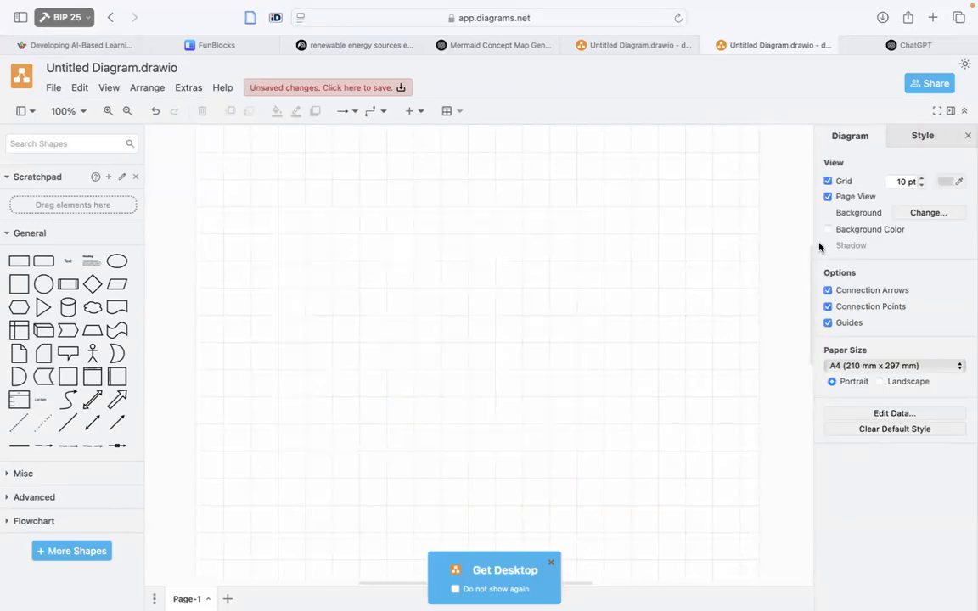
# Return to the concept map diagram, dismiss the template chooser, and examine the two linked maps.
pyautogui.click(585, 44)
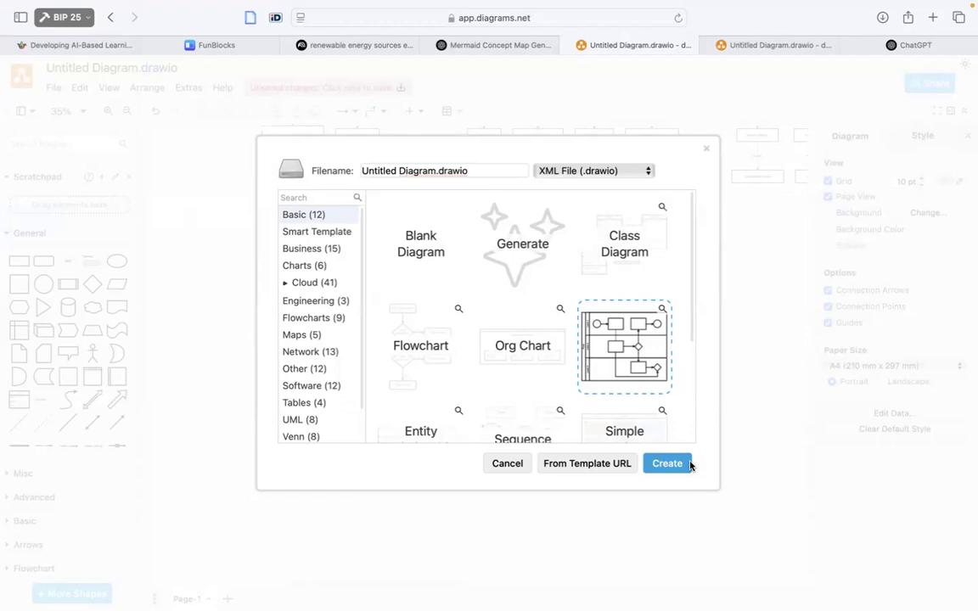
pyautogui.click(507, 463)
pyautogui.scroll(10, 553, 360)
pyautogui.scroll(-3, 553, 360)
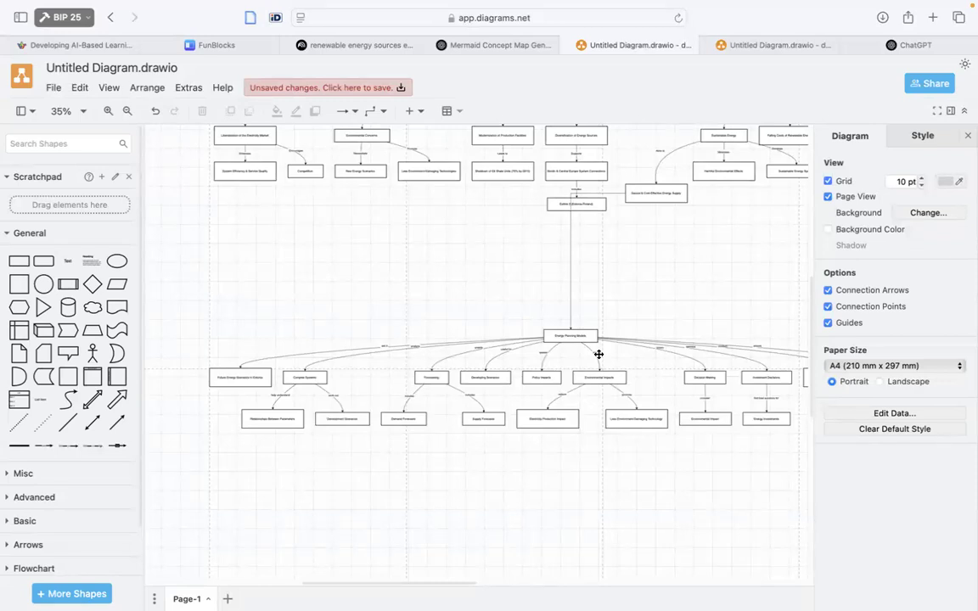
pyautogui.scroll(5, 598, 354)
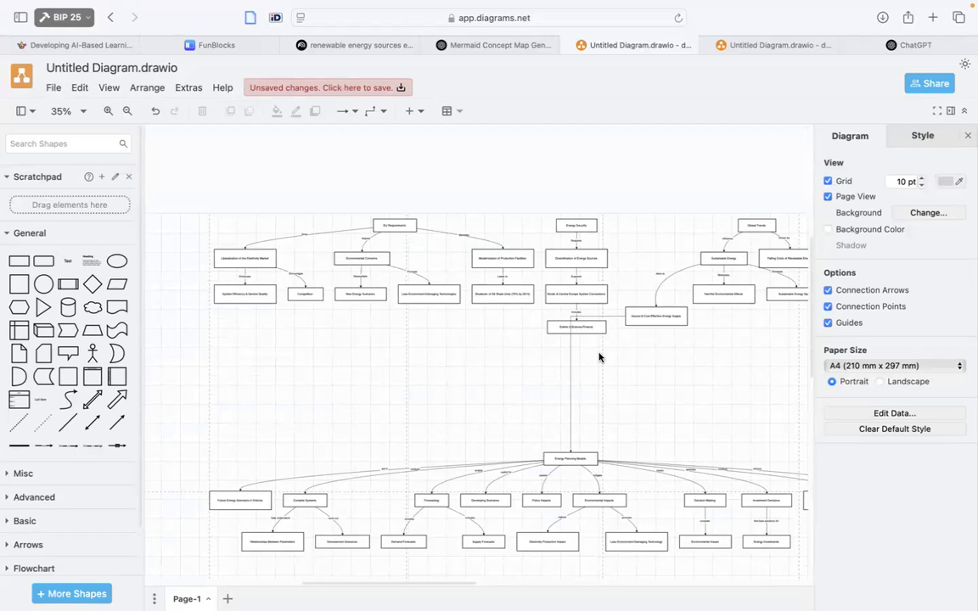
# Copy the text of the New Energy Scenarios box in the upper concept map.
pyautogui.scroll(3, 382, 287)
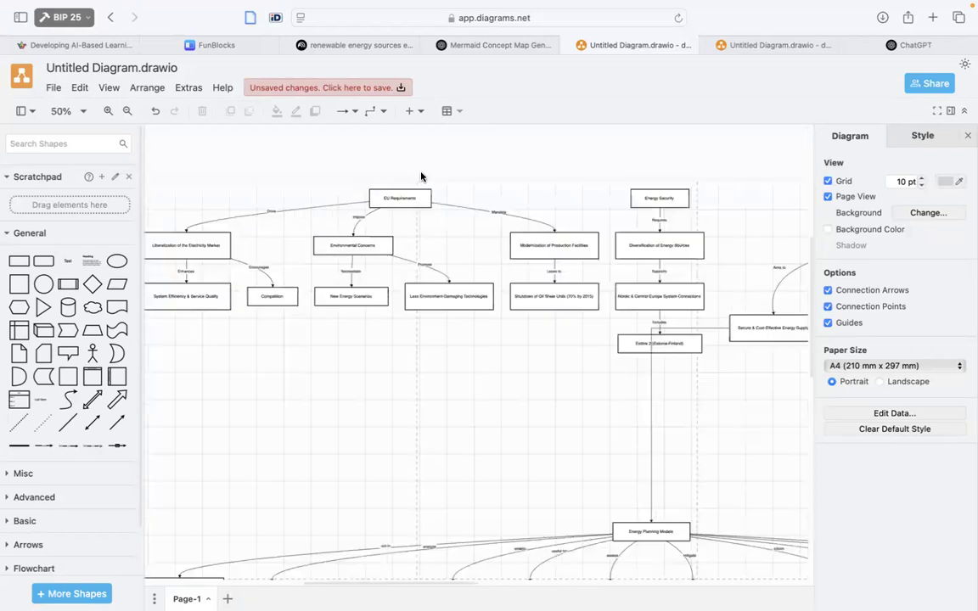
pyautogui.scroll(8, 247, 352)
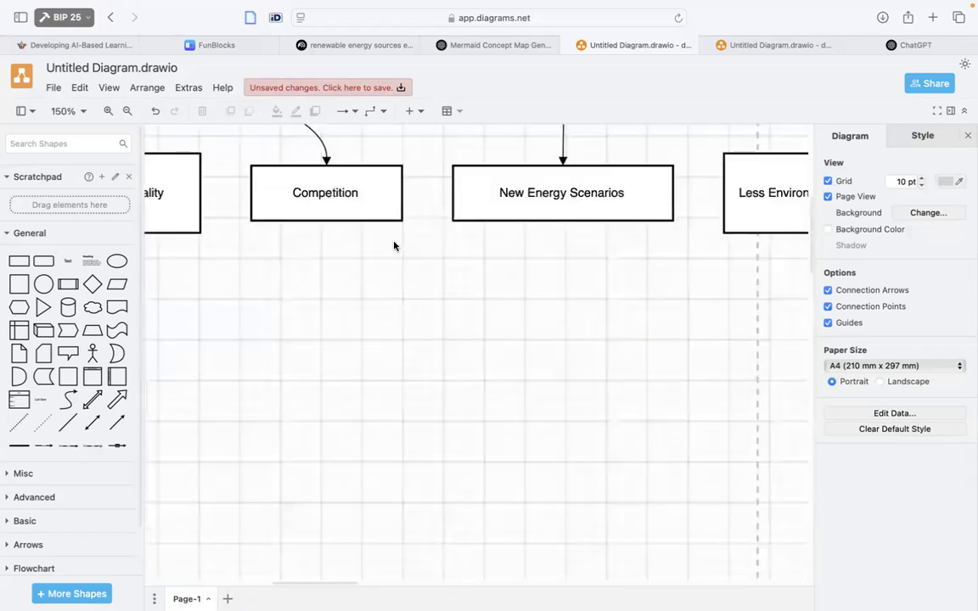
pyautogui.scroll(1, 459, 237)
pyautogui.doubleClick(530, 220)
pyautogui.press('super+c')
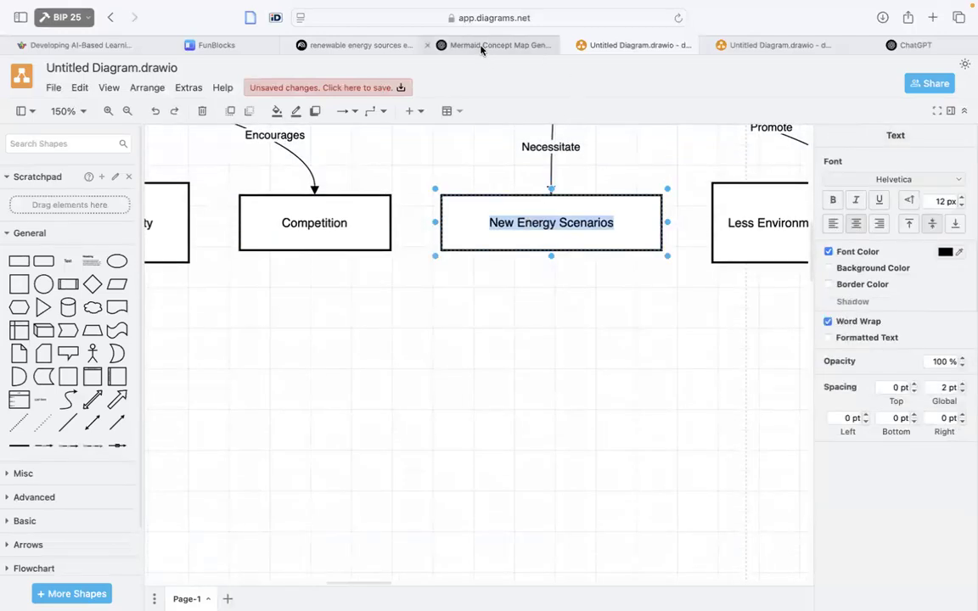
# Switch to NotebookLM, ask it to explain the copied New Energy Scenarios concept, and review the answer.
pyautogui.click(437, 45)
pyautogui.click(383, 45)
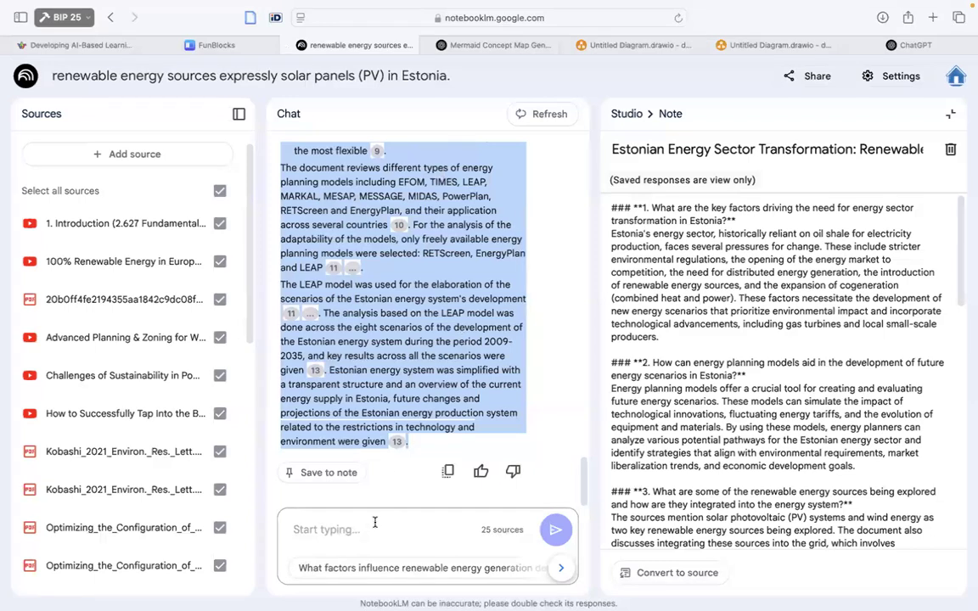
pyautogui.click(331, 529)
pyautogui.write('explain')
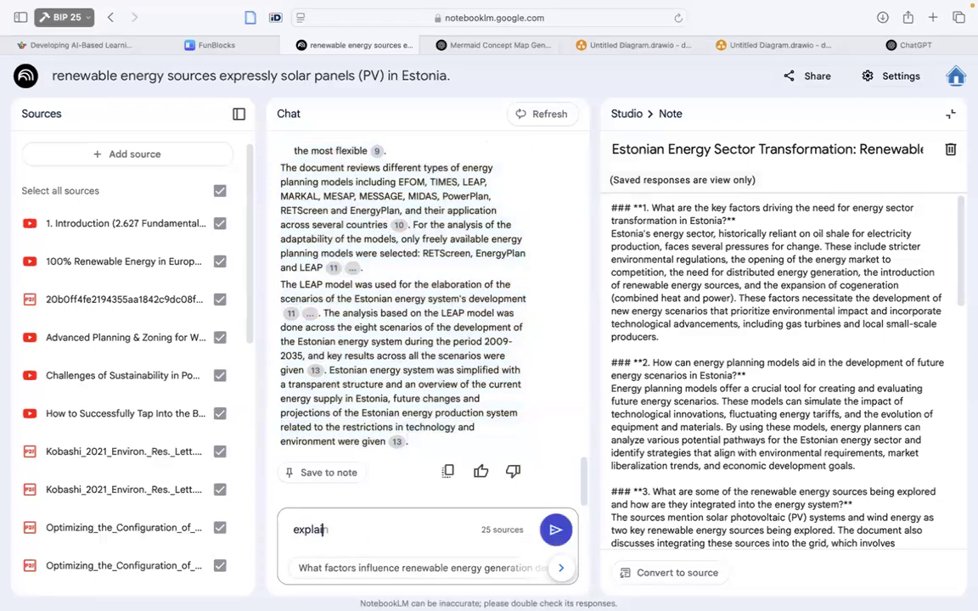
pyautogui.write(':')
pyautogui.press('super+v')
pyautogui.press('Return')
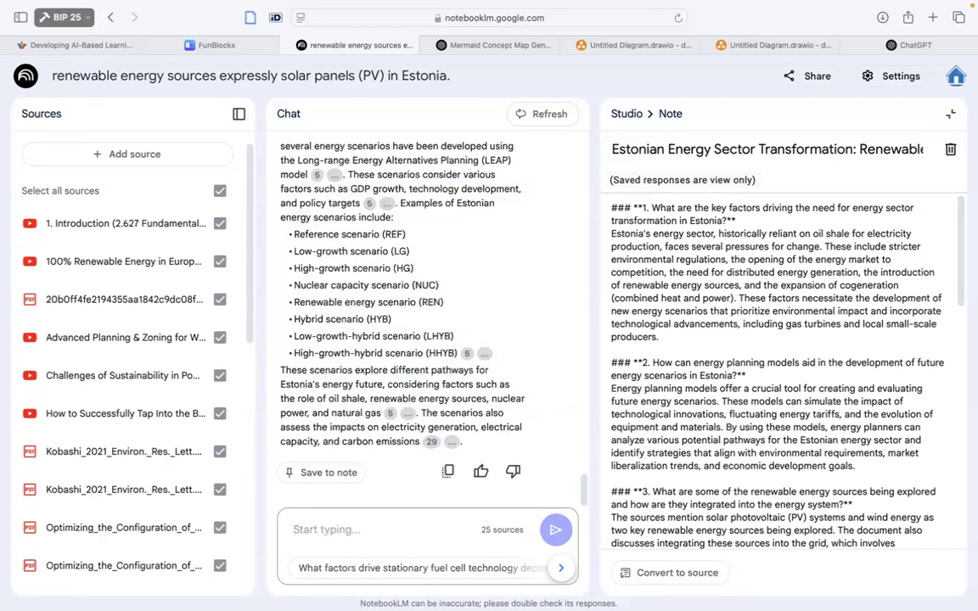
pyautogui.scroll(4, 374, 339)
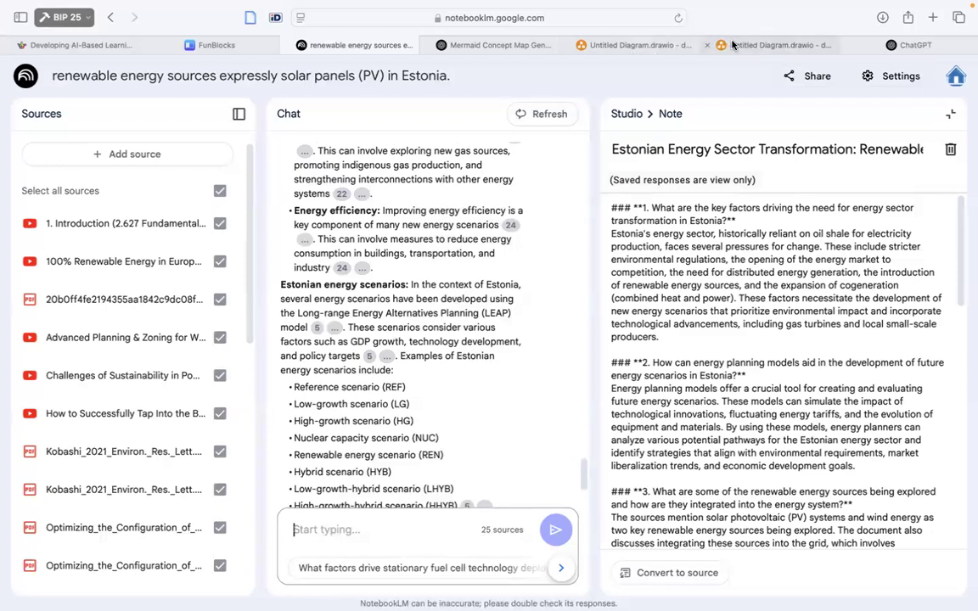
# Look through the notebook's source list and the earlier chat answer about energy planning models.
pyautogui.scroll(-8, 140, 410)
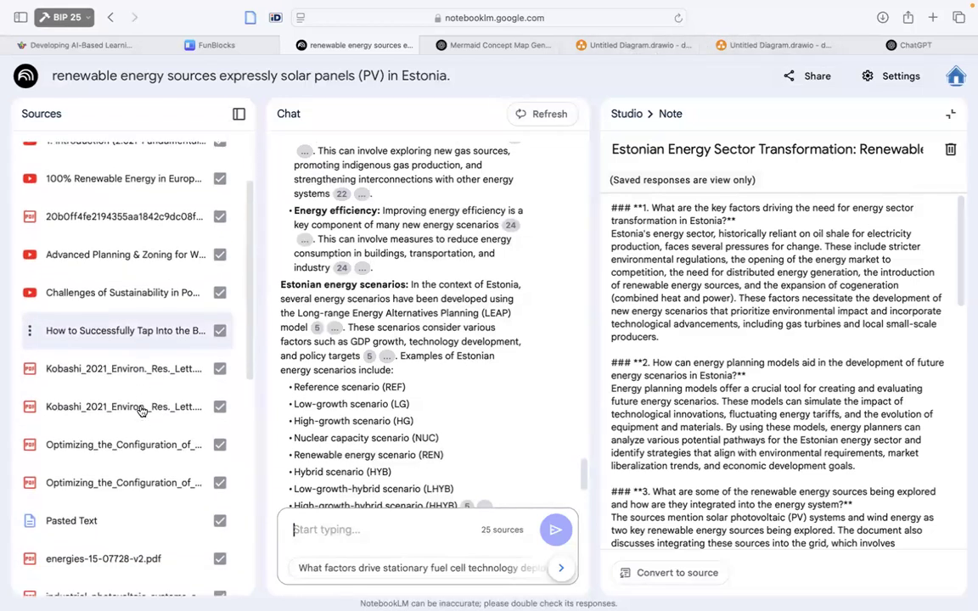
pyautogui.scroll(-4, 140, 410)
pyautogui.scroll(12, 140, 407)
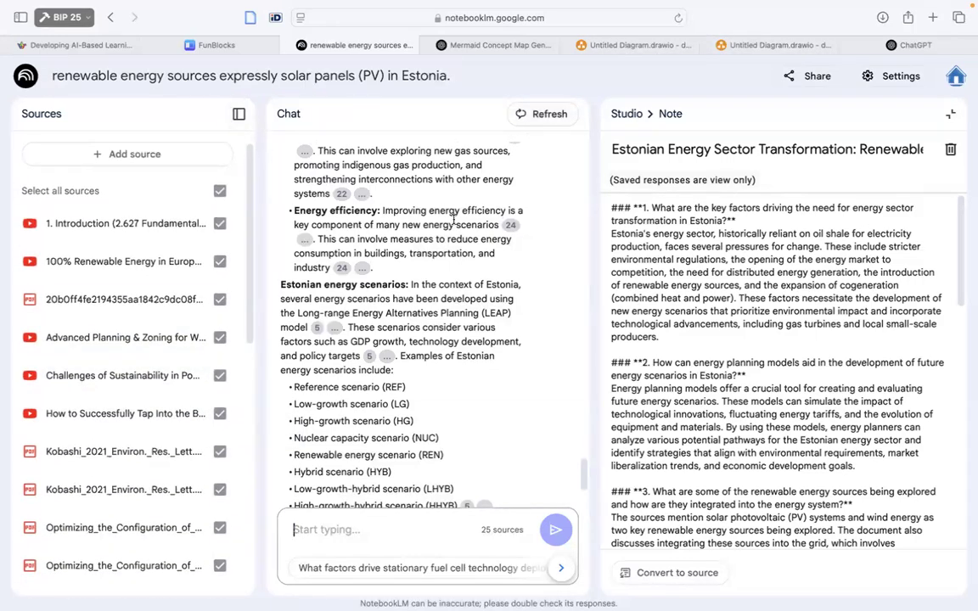
pyautogui.scroll(1, 455, 218)
pyautogui.scroll(5, 455, 219)
pyautogui.scroll(-3, 188, 398)
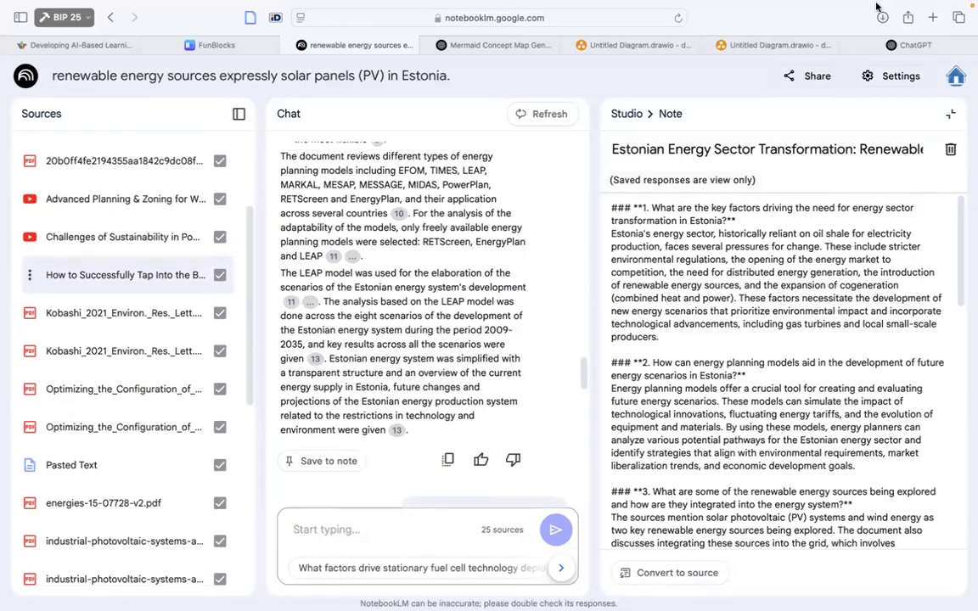
# Open the vdoc e-book library in a new browser tab.
pyautogui.click(932, 31)
pyautogui.click(277, 345)
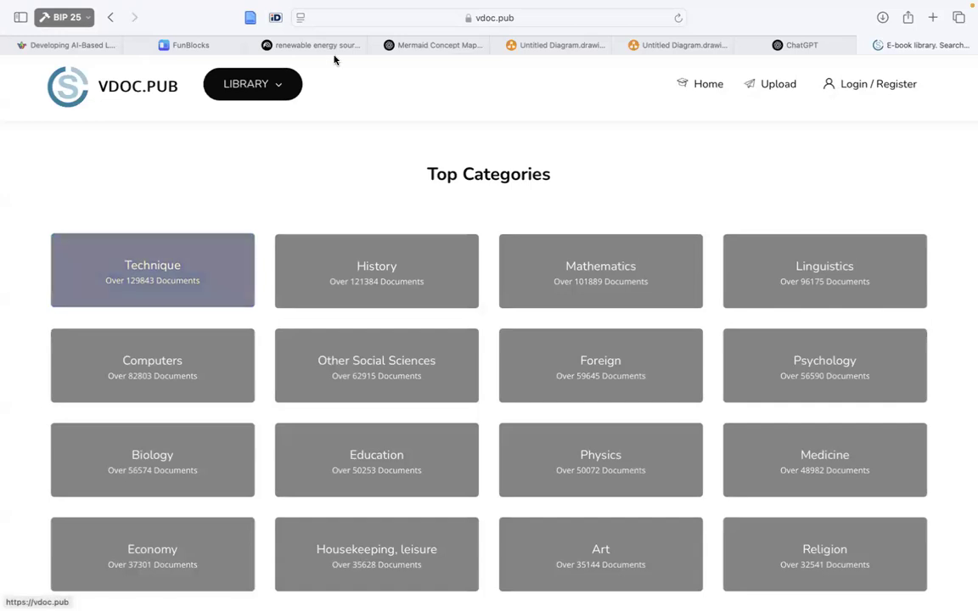
# Switch to the draw.io concept map, leave the New Energy Scenarios text unchanged, and examine both linked maps together.
pyautogui.click(573, 49)
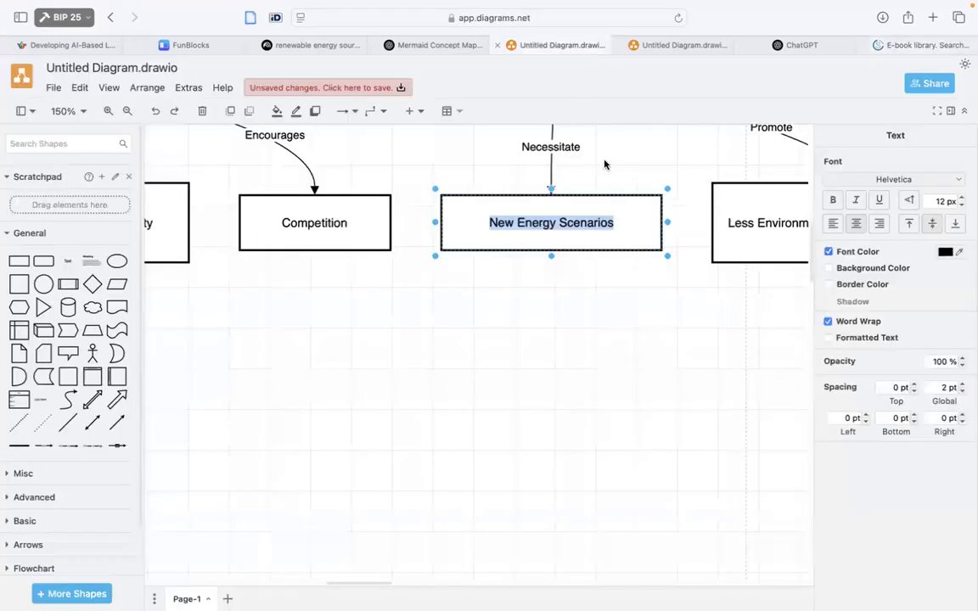
pyautogui.scroll(-5, 550, 364)
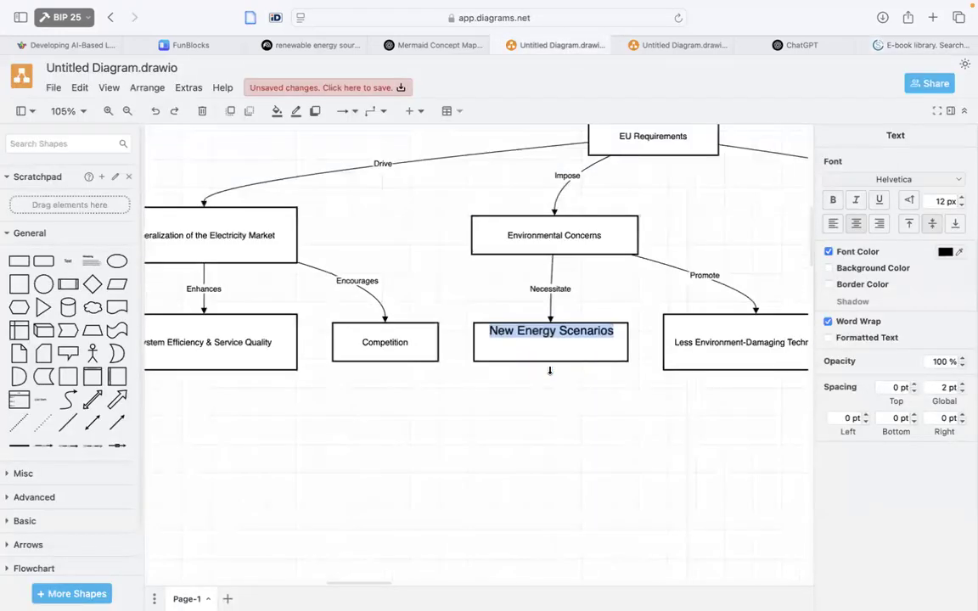
pyautogui.click(549, 413)
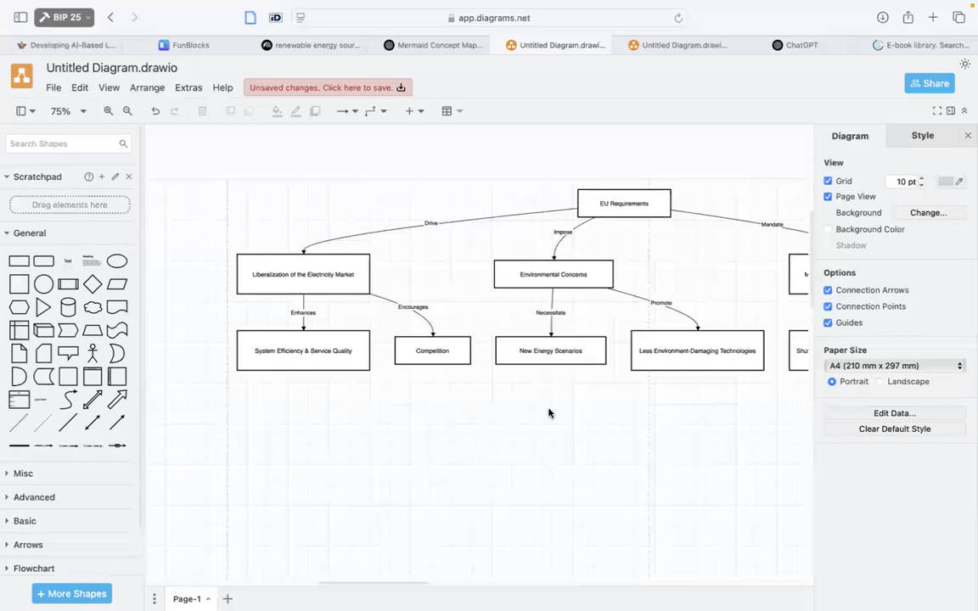
pyautogui.scroll(-3, 548, 413)
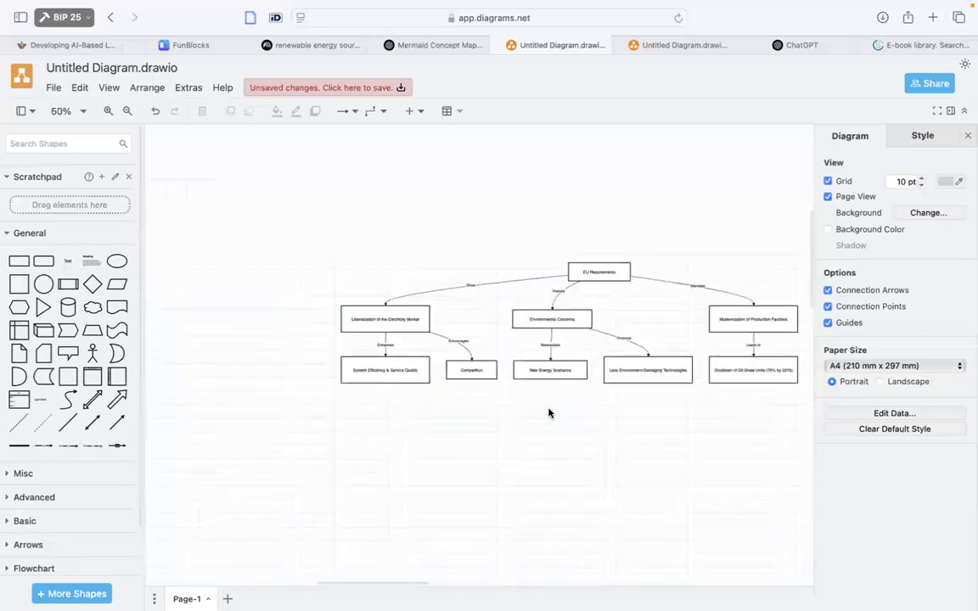
pyautogui.hscroll(5, 548, 414)
pyautogui.scroll(-2, 548, 416)
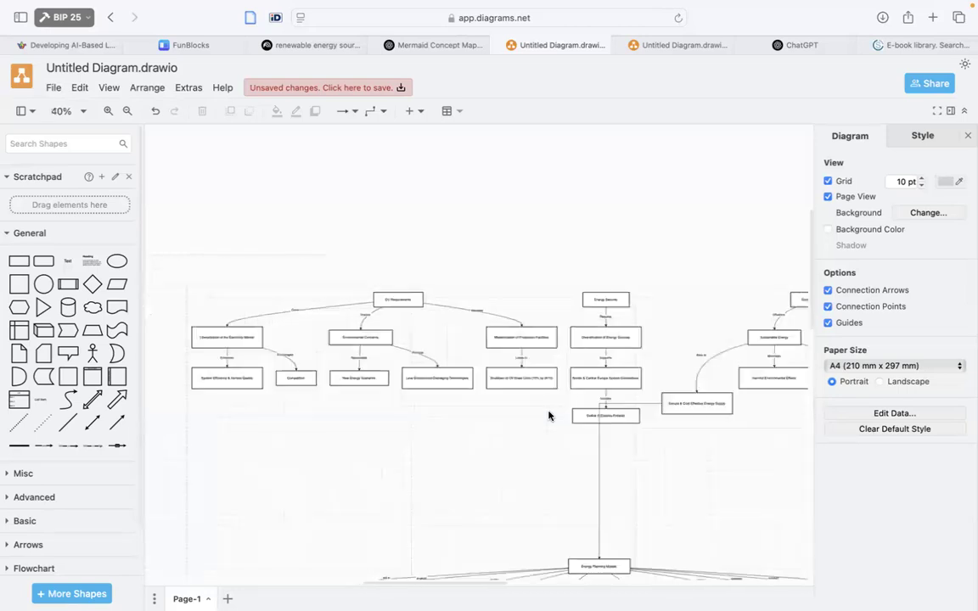
pyautogui.scroll(-3, 549, 416)
pyautogui.hscroll(2, 548, 416)
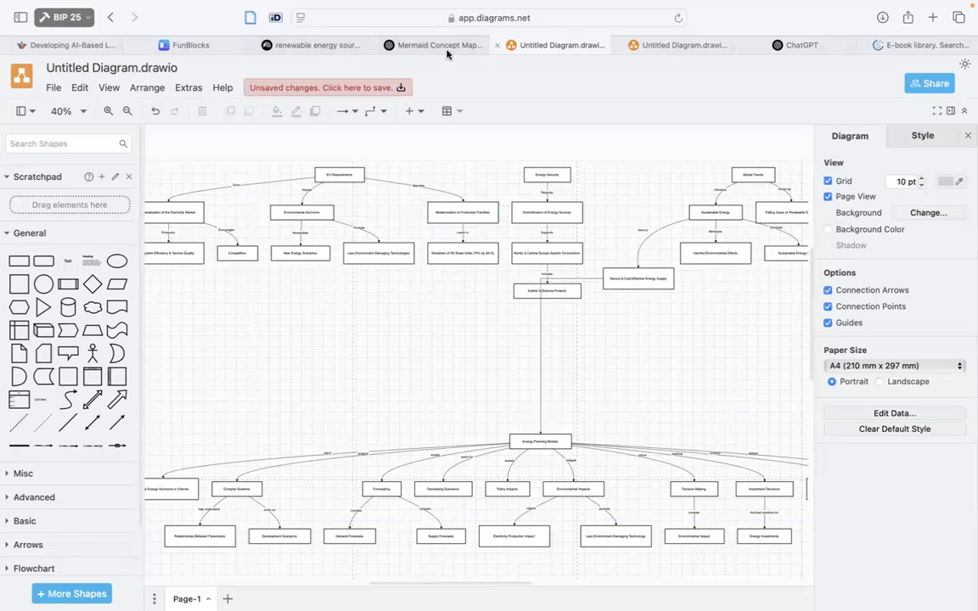
# Switch to NotebookLM, open the Challenges of Sustainability in Power Systems Engineering source, and examine its source guide and transcript.
pyautogui.click(316, 47)
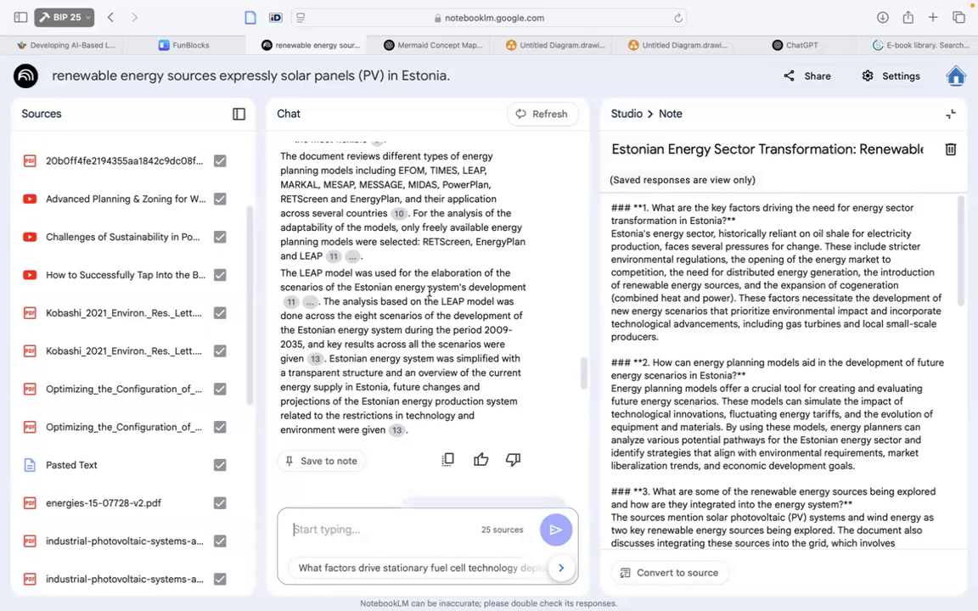
pyautogui.click(68, 237)
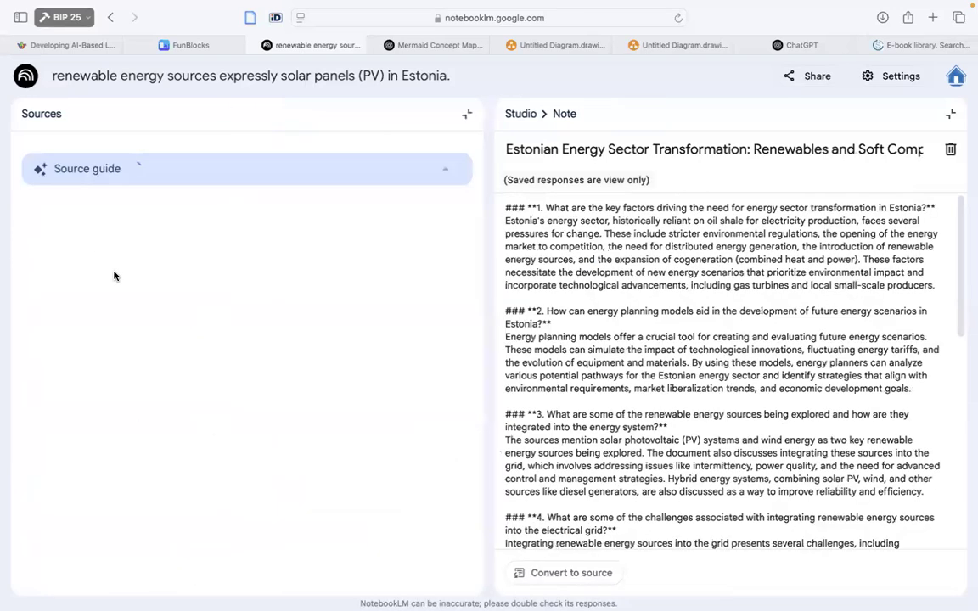
pyautogui.scroll(-3, 195, 387)
pyautogui.scroll(-2, 204, 408)
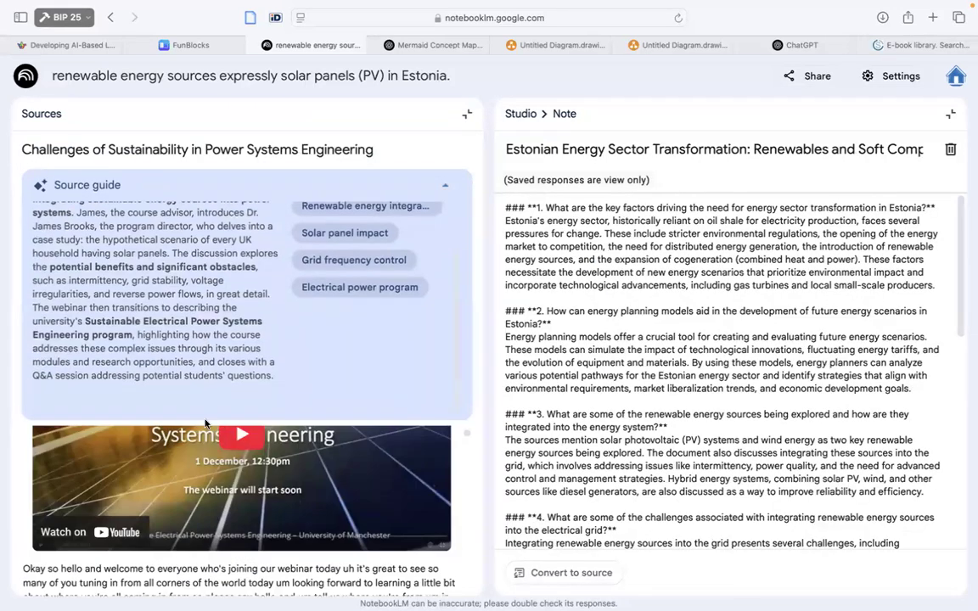
pyautogui.scroll(-10, 219, 520)
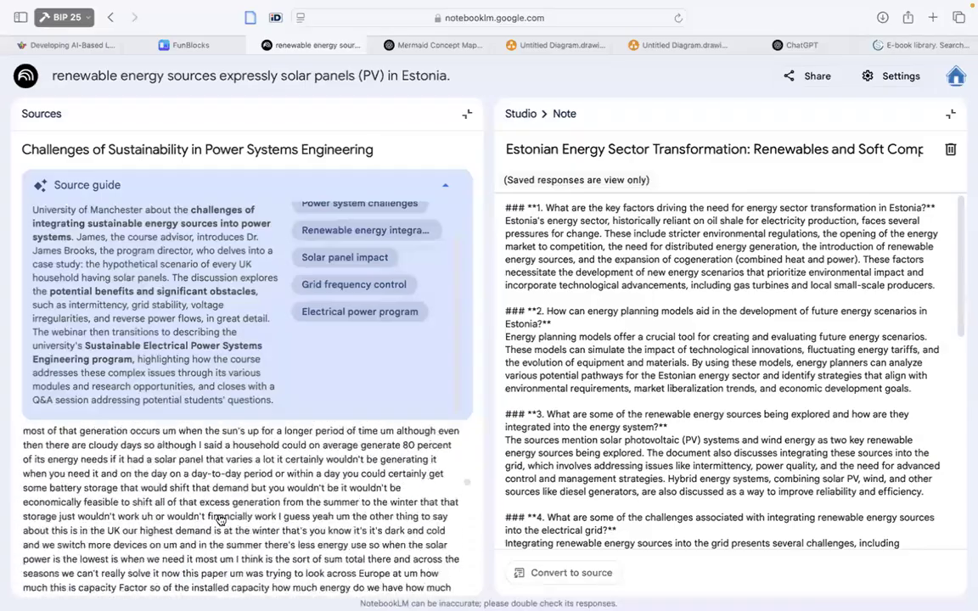
pyautogui.scroll(12, 219, 519)
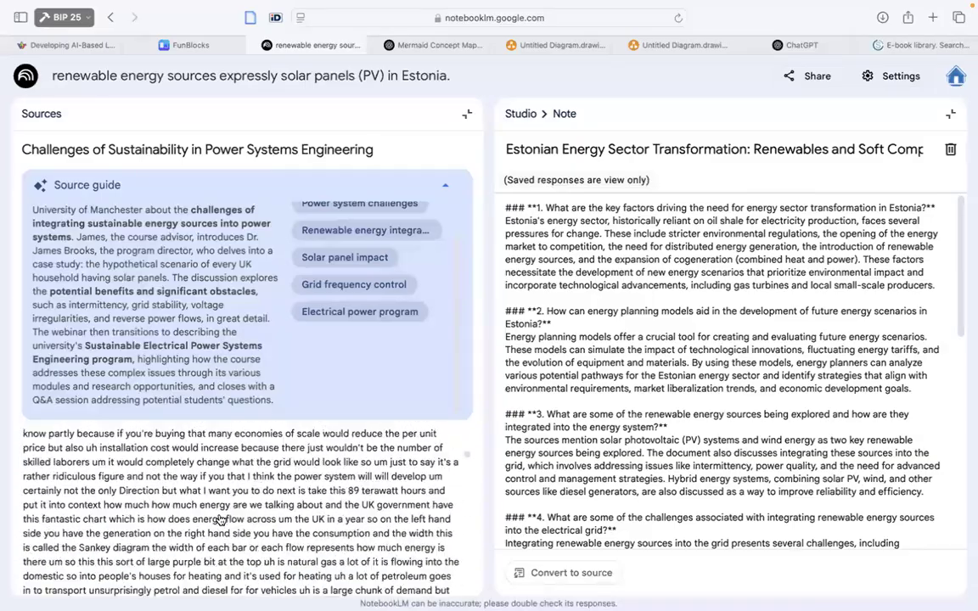
# Play the source's embedded webinar video briefly, pause it, and close the source view.
pyautogui.click(222, 483)
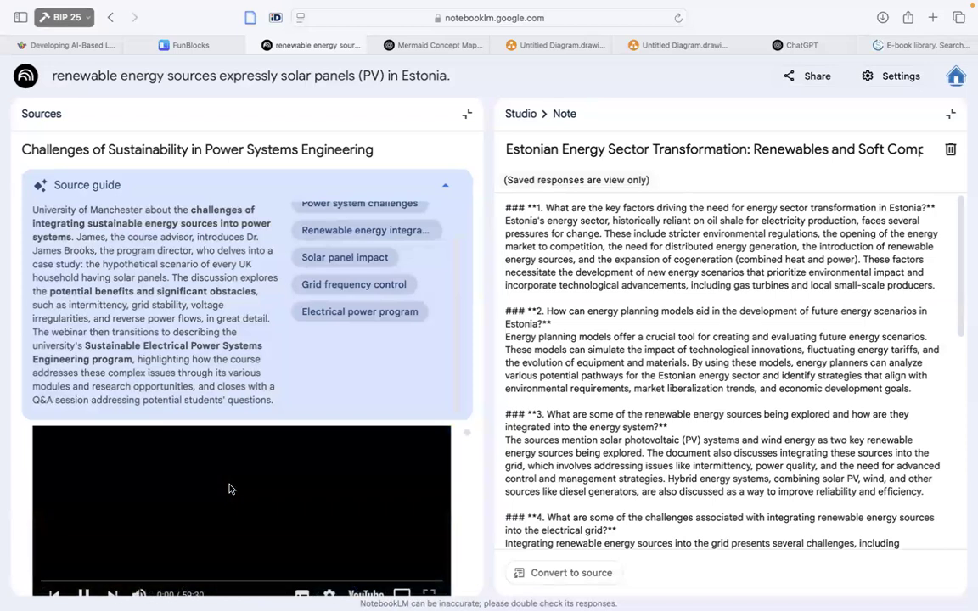
pyautogui.scroll(-1, 269, 510)
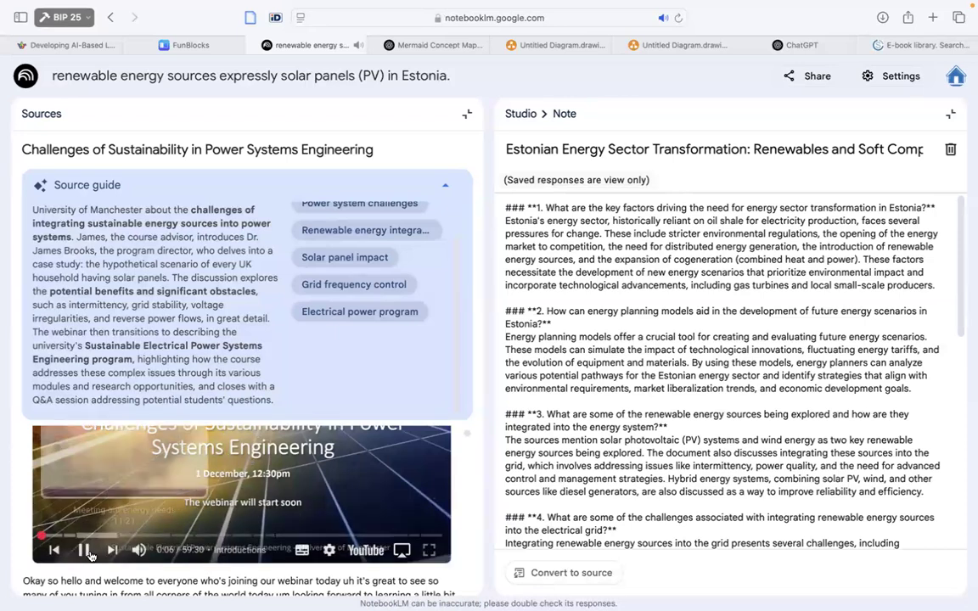
pyautogui.click(90, 552)
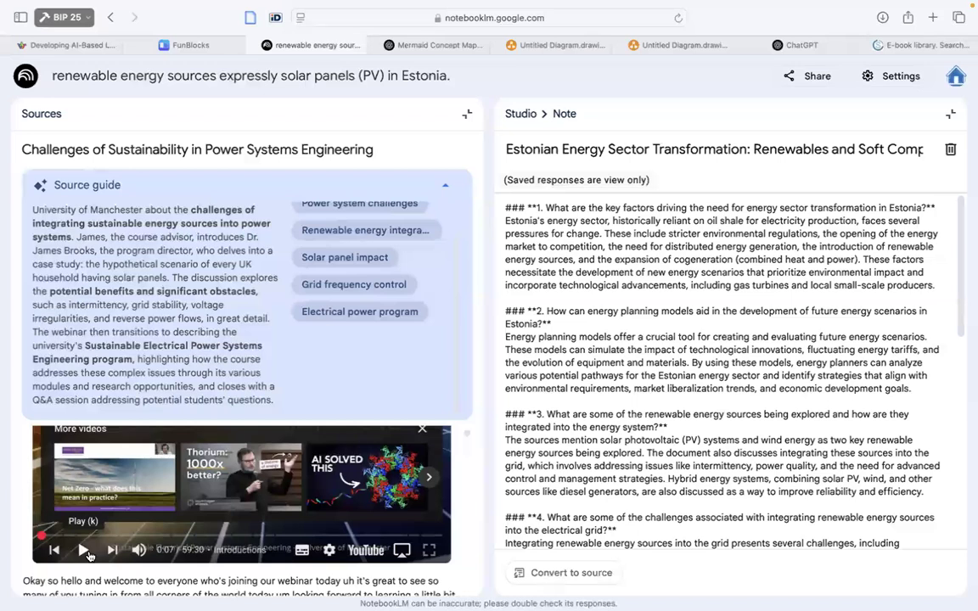
pyautogui.click(467, 114)
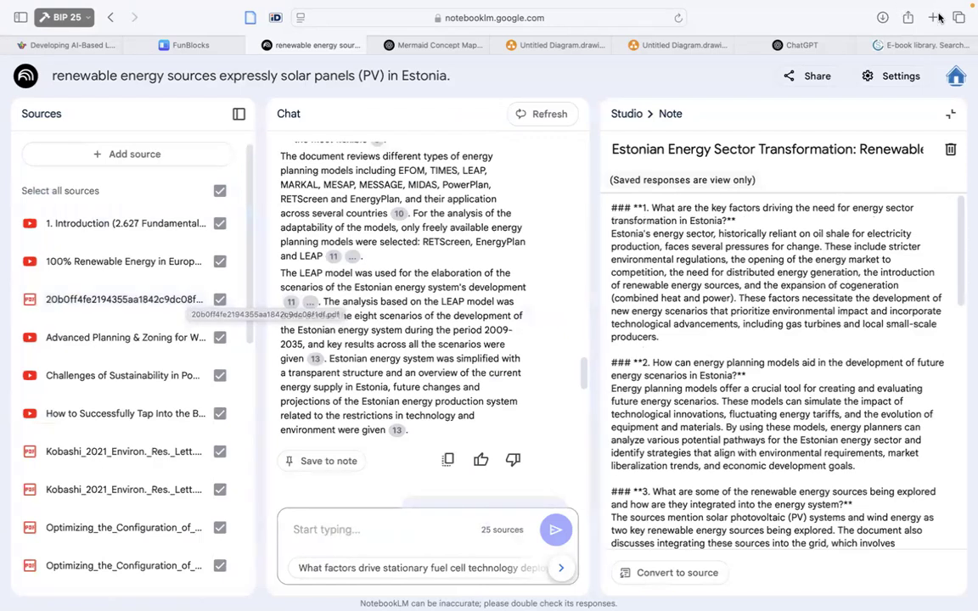
# Open youtube.com in a new browser tab and activate its video search field.
pyautogui.press('super+t')
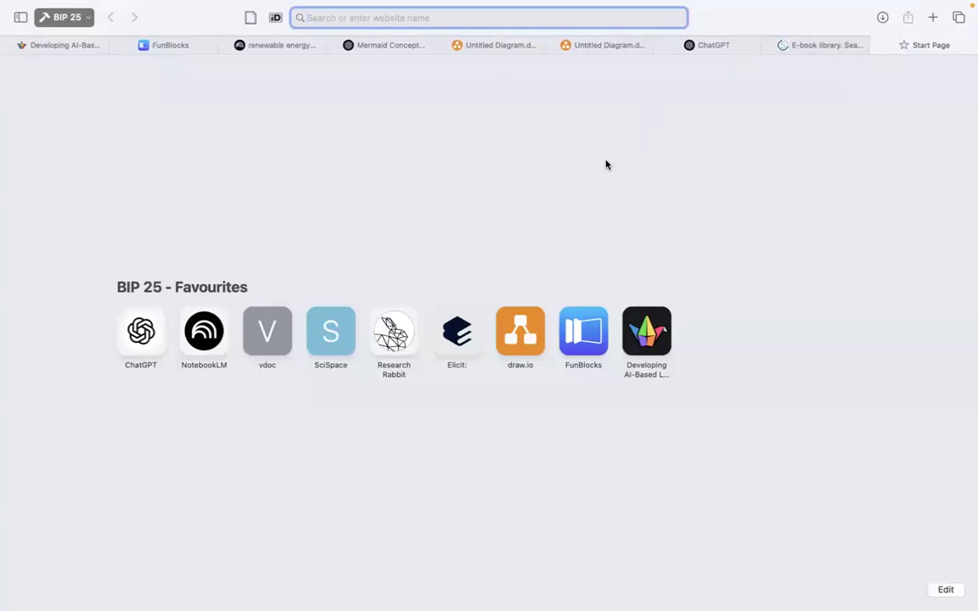
pyautogui.write('youtube.com')
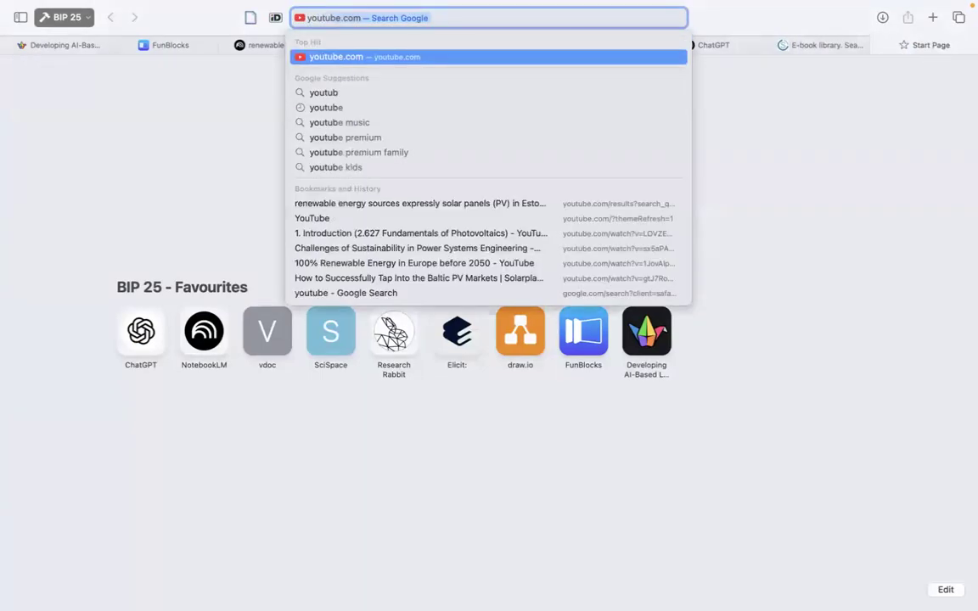
pyautogui.press('Return')
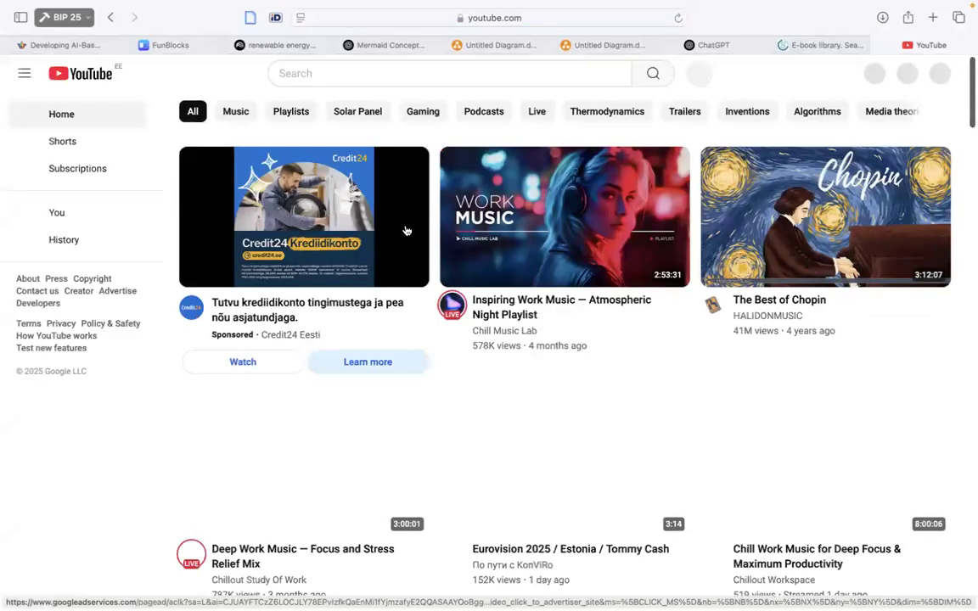
pyautogui.scroll(-2, 510, 330)
pyautogui.click(419, 78)
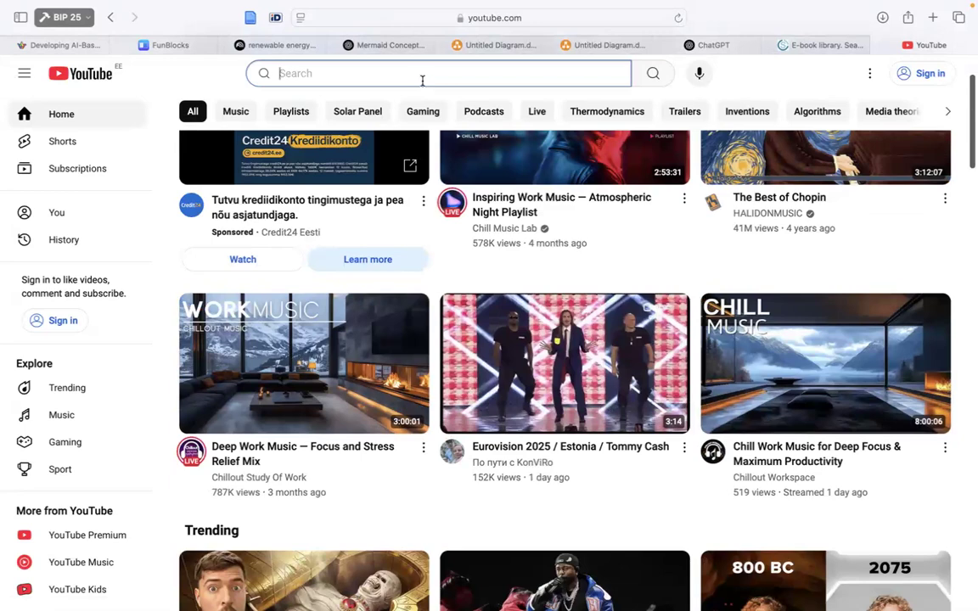
# Return to NotebookLM, view the source passage behind citation 11 in the LEAP model paragraph, and close the source.
pyautogui.click(374, 45)
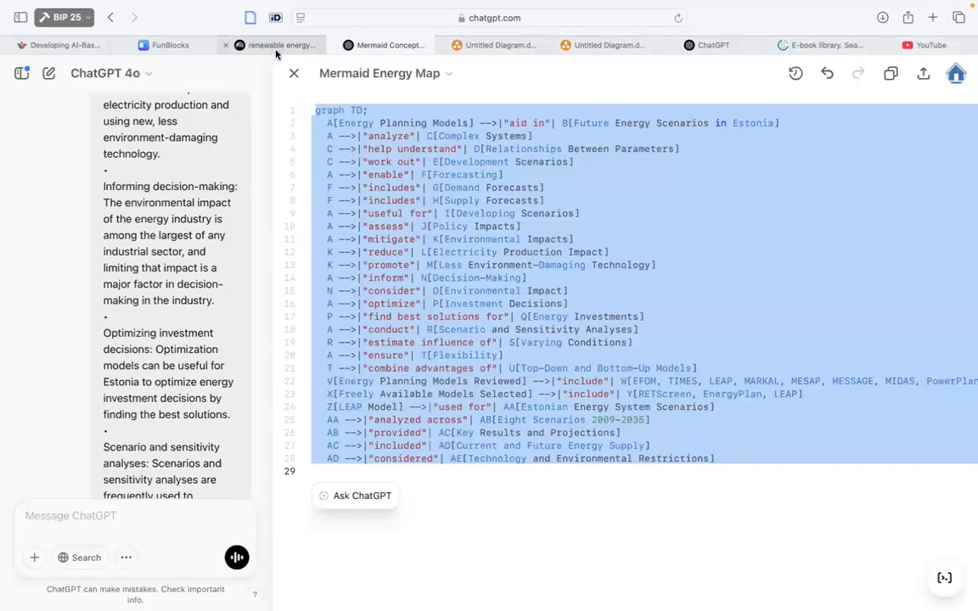
pyautogui.click(278, 45)
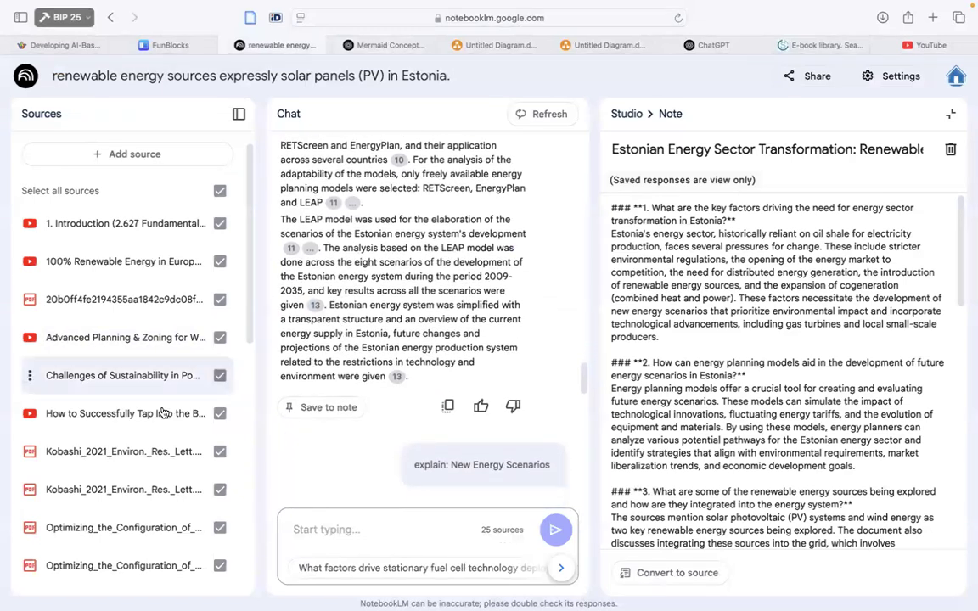
pyautogui.scroll(-3, 164, 413)
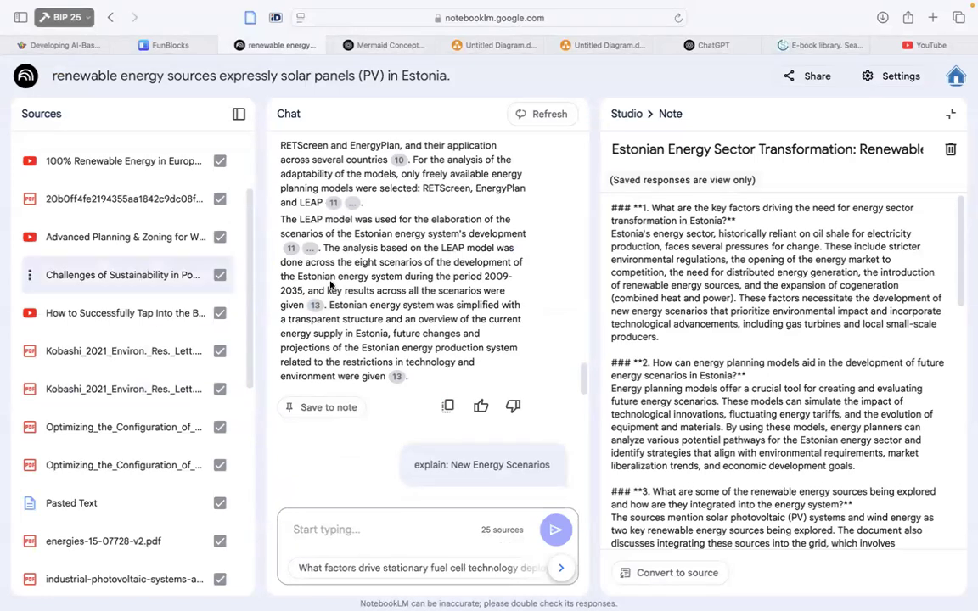
pyautogui.click(292, 249)
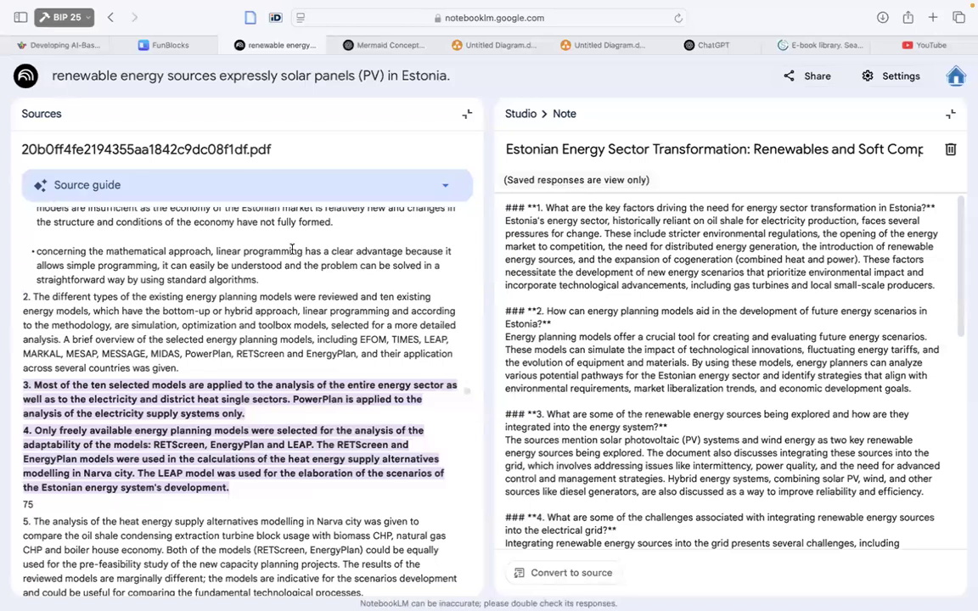
pyautogui.click(466, 113)
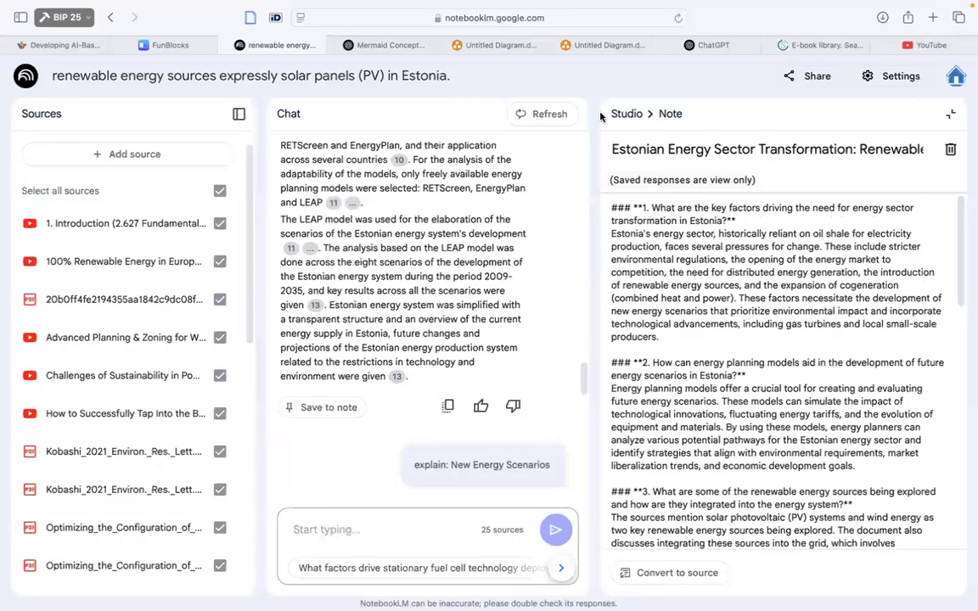